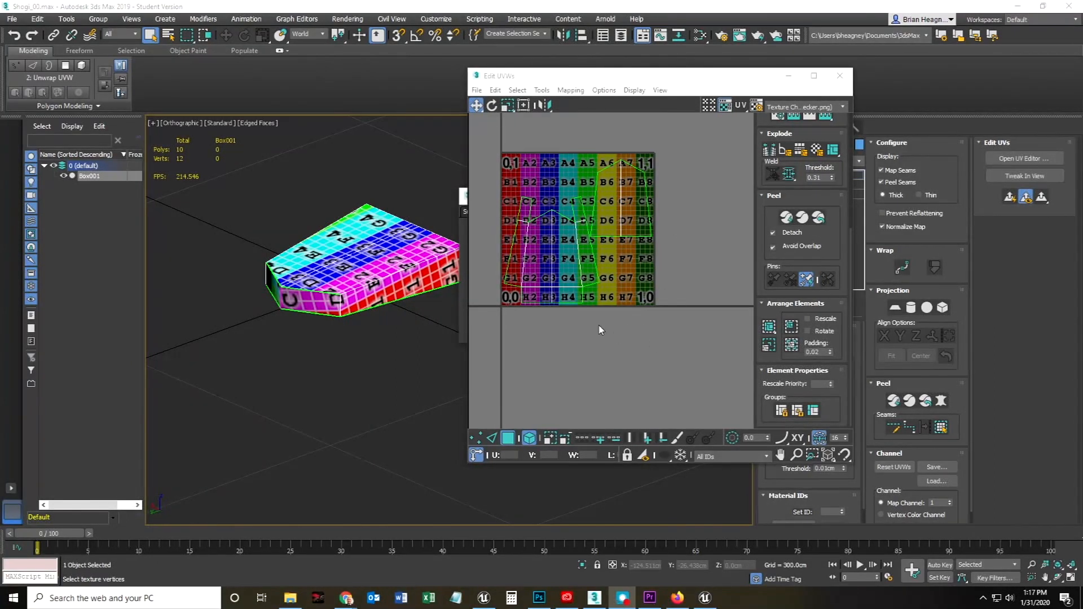
Step: Render the shogi piece's UVW template from the Edit UVWs window at 1024 by 1024 with the default settings
drag(632, 79, 569, 92)
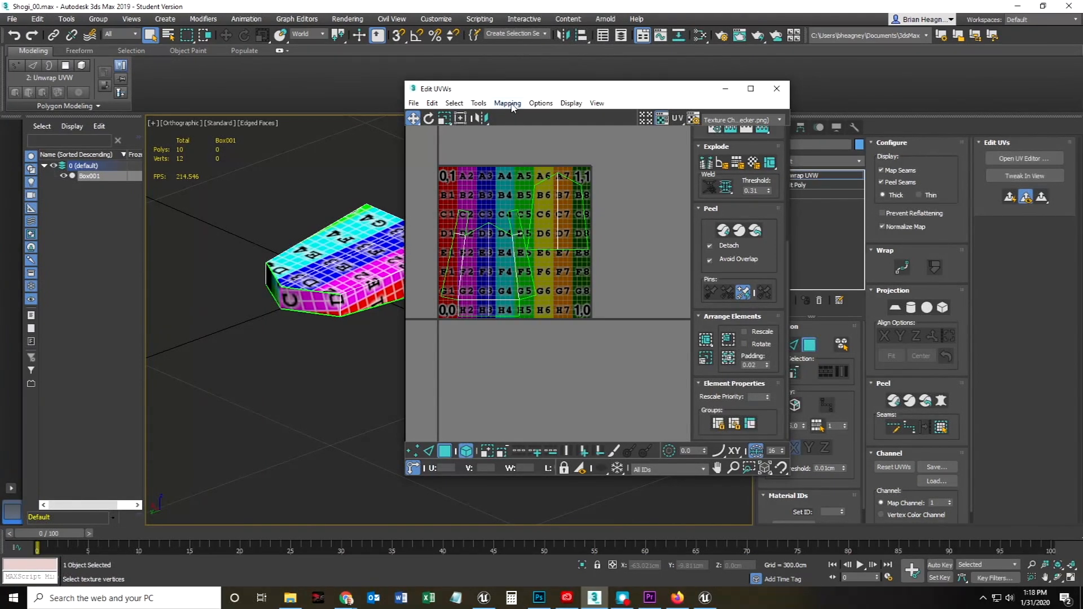
click(454, 103)
mouse_move(478, 104)
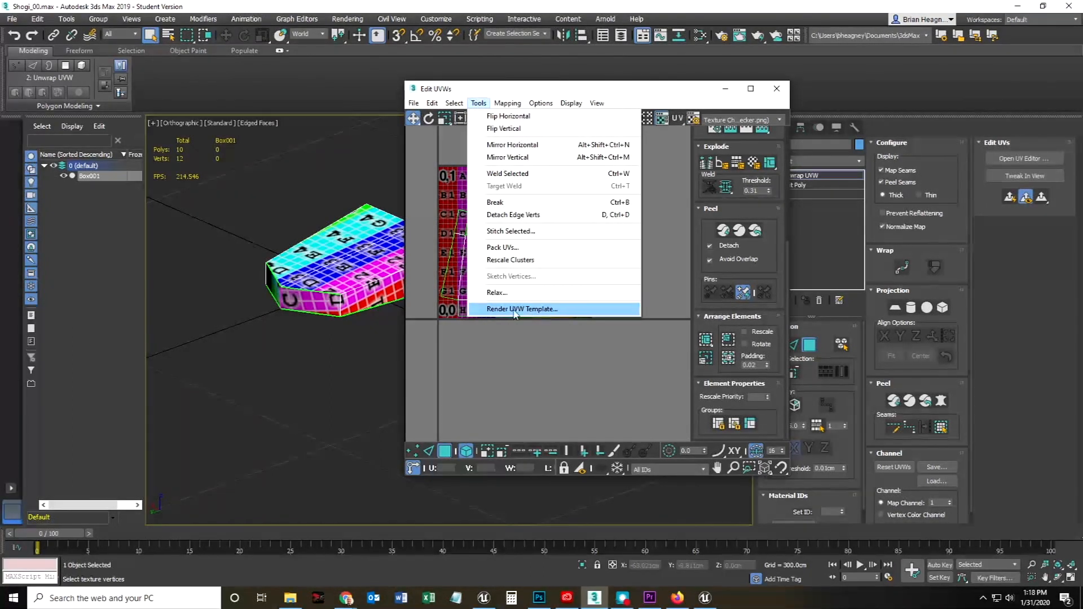
click(540, 310)
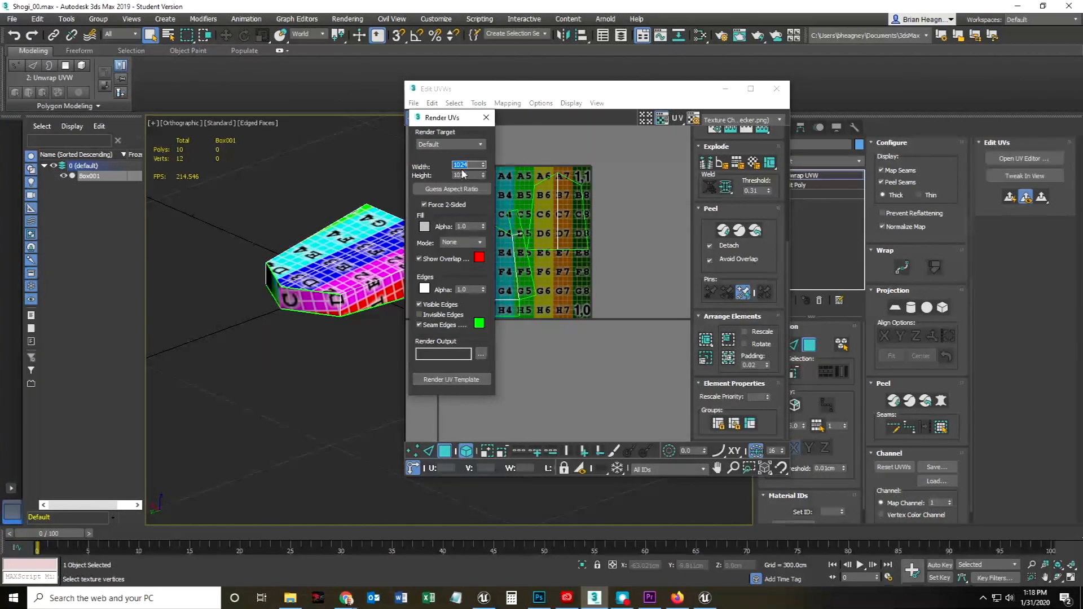
click(450, 194)
click(480, 148)
click(480, 148)
click(448, 380)
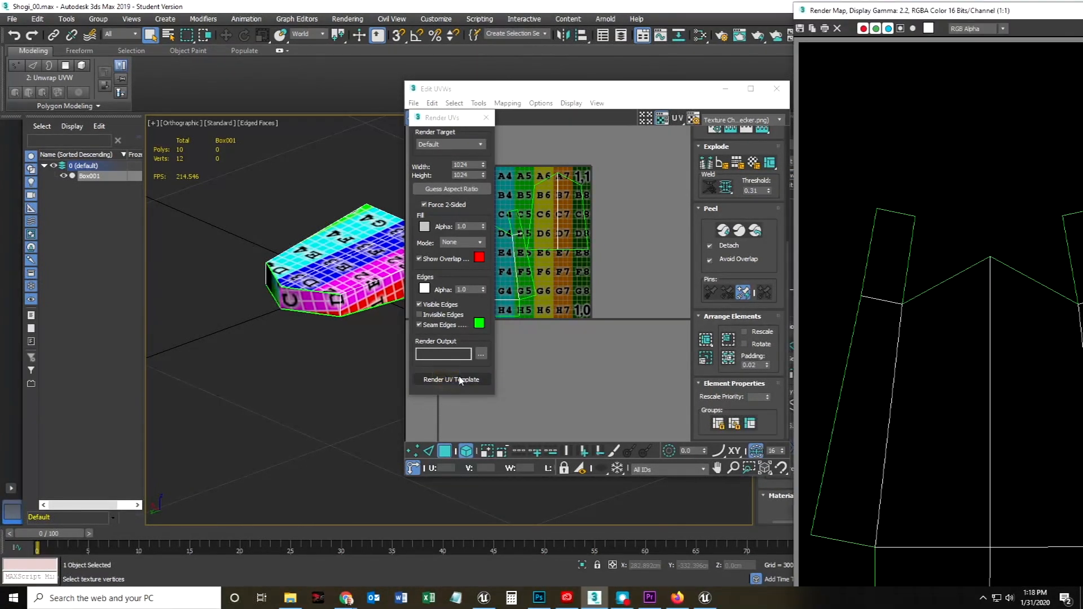
Step: Rearrange the Render Map and Edit UVWs windows so the full width of the rendered template is in view
drag(881, 10, 282, 10)
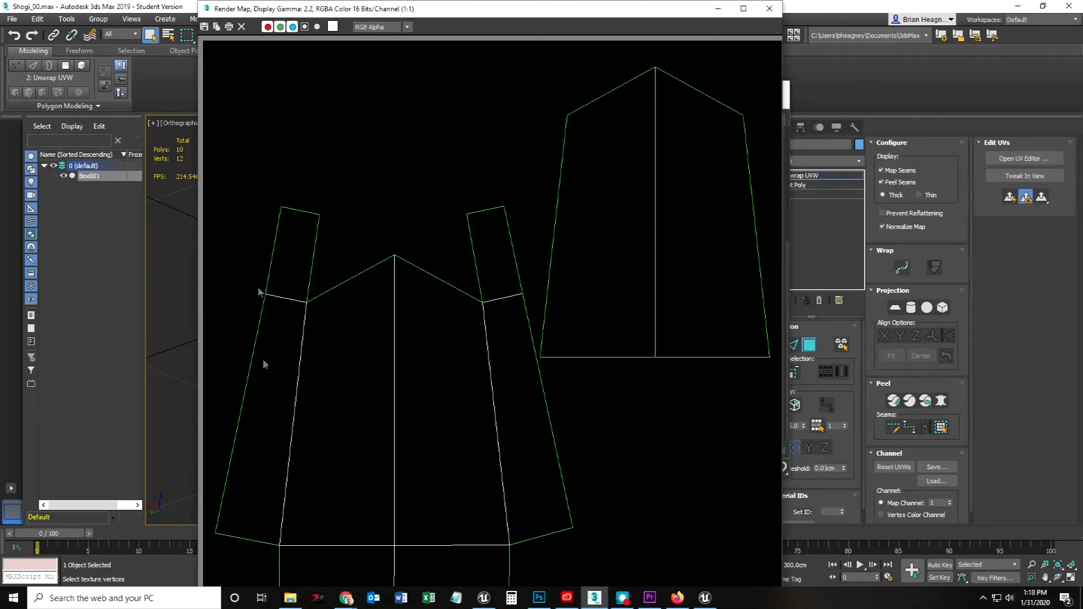
drag(541, 9, 191, 107)
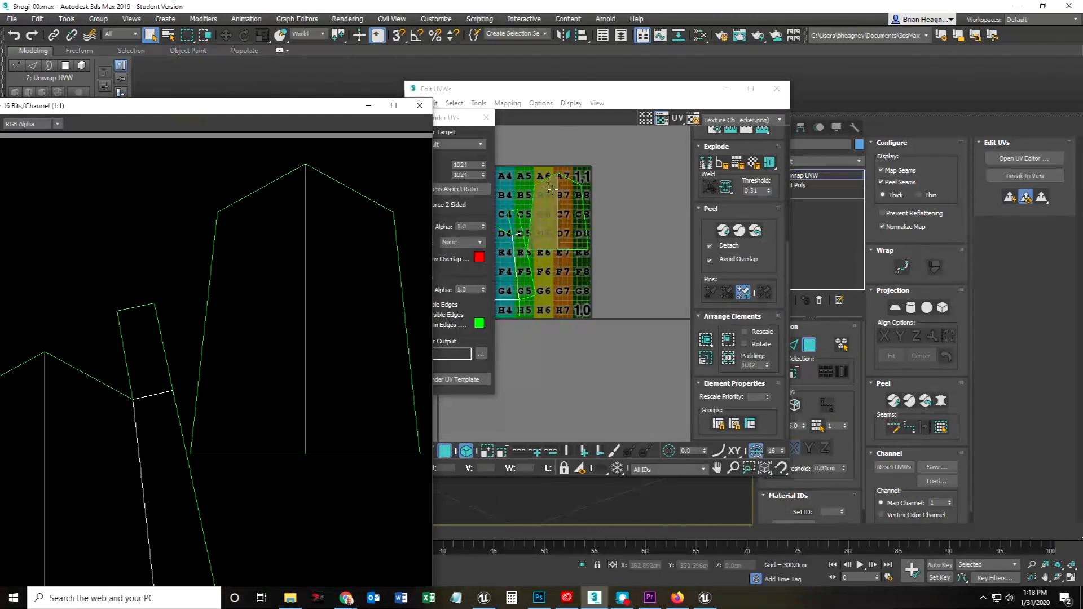
drag(562, 92, 703, 76)
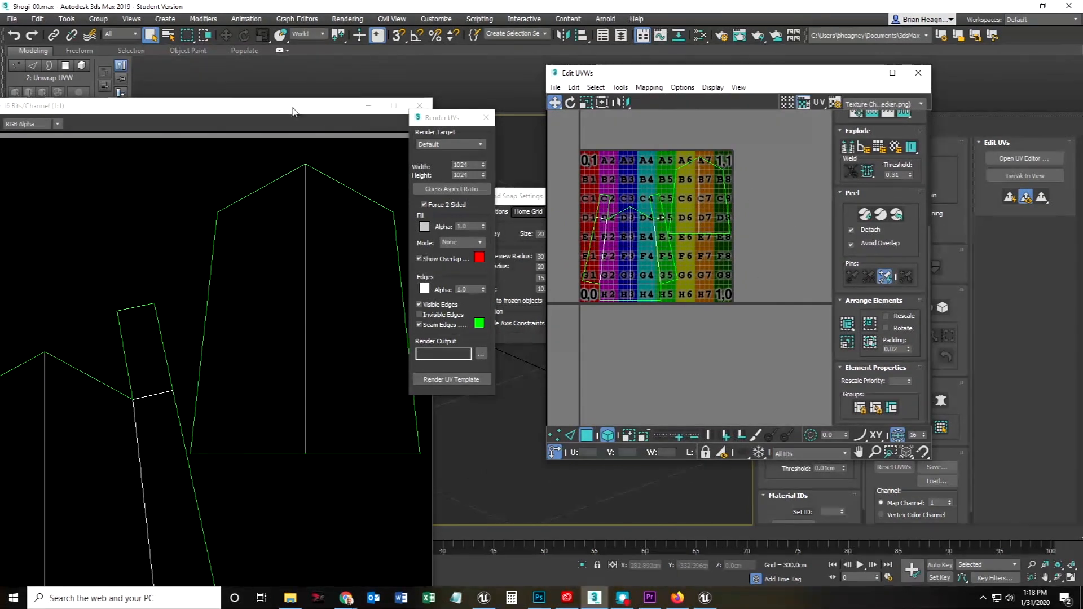
drag(295, 106, 680, 27)
Step: Start saving the rendered template image and browse to the 05ShogiPiece folder inside Tutorials on the Data (D:) drive
click(241, 45)
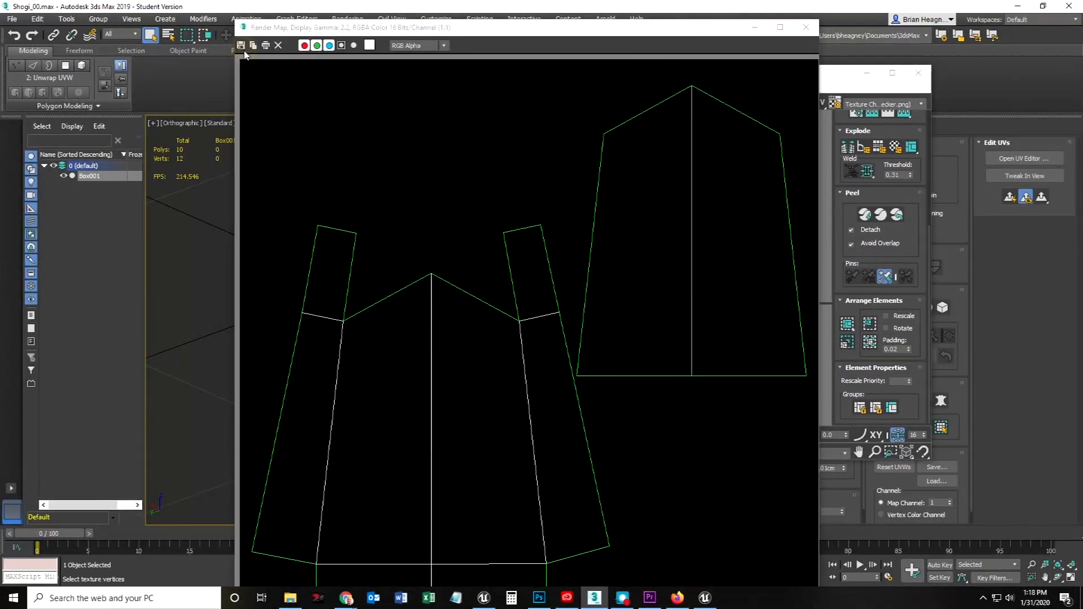
click(280, 207)
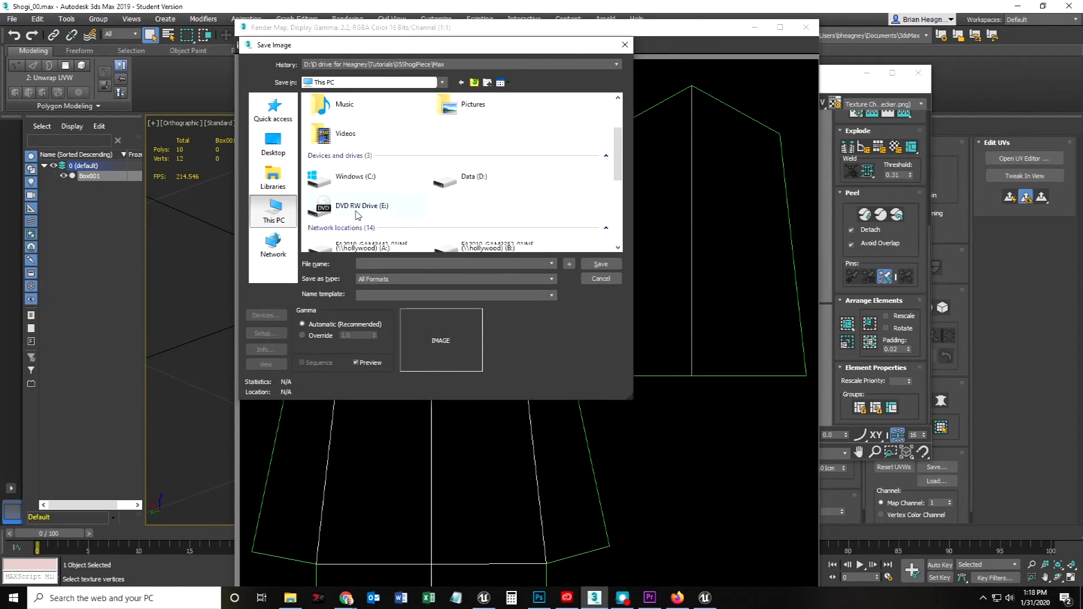
double_click(468, 179)
scroll(338, 197, down, 1)
scroll(338, 198, up, 1)
double_click(341, 176)
scroll(338, 201, down, 5)
scroll(331, 220, down, 8)
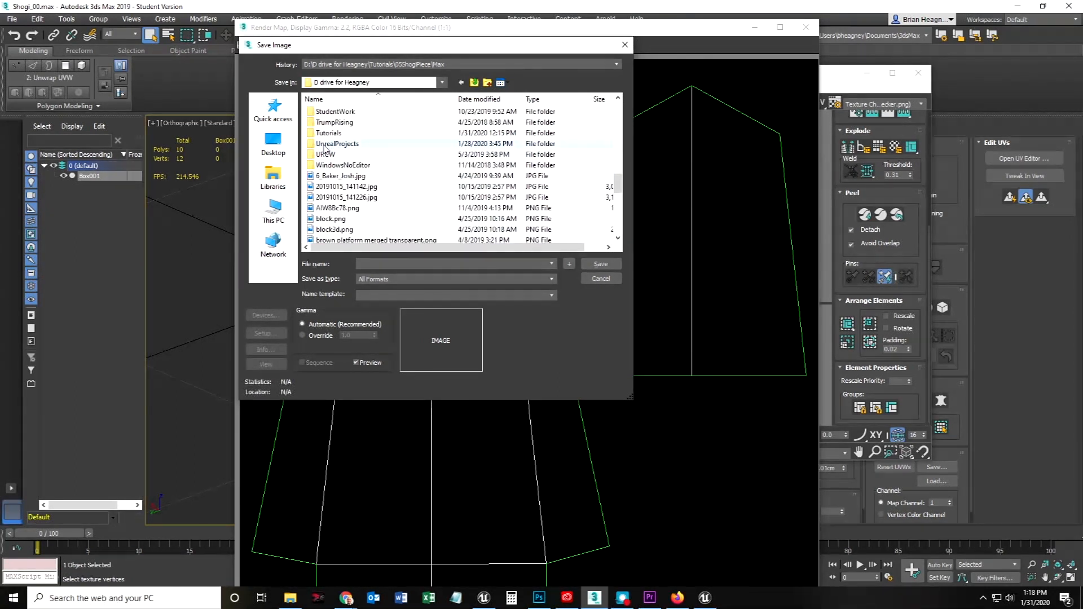
double_click(326, 134)
double_click(325, 156)
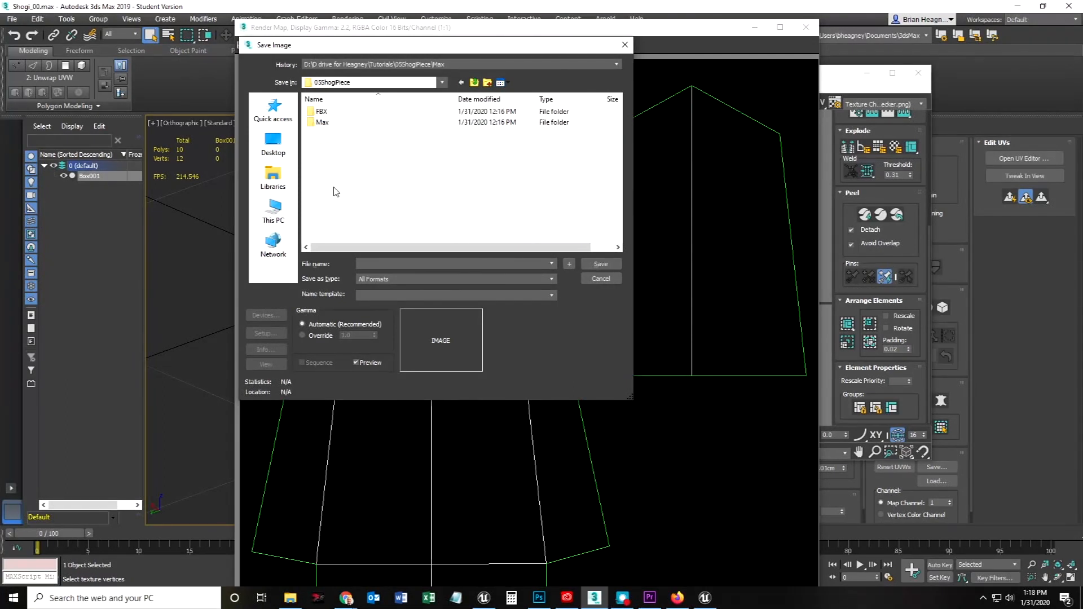
Step: Create a new folder named Maps inside 05ShogiPiece and open it
click(489, 83)
text(Maps)
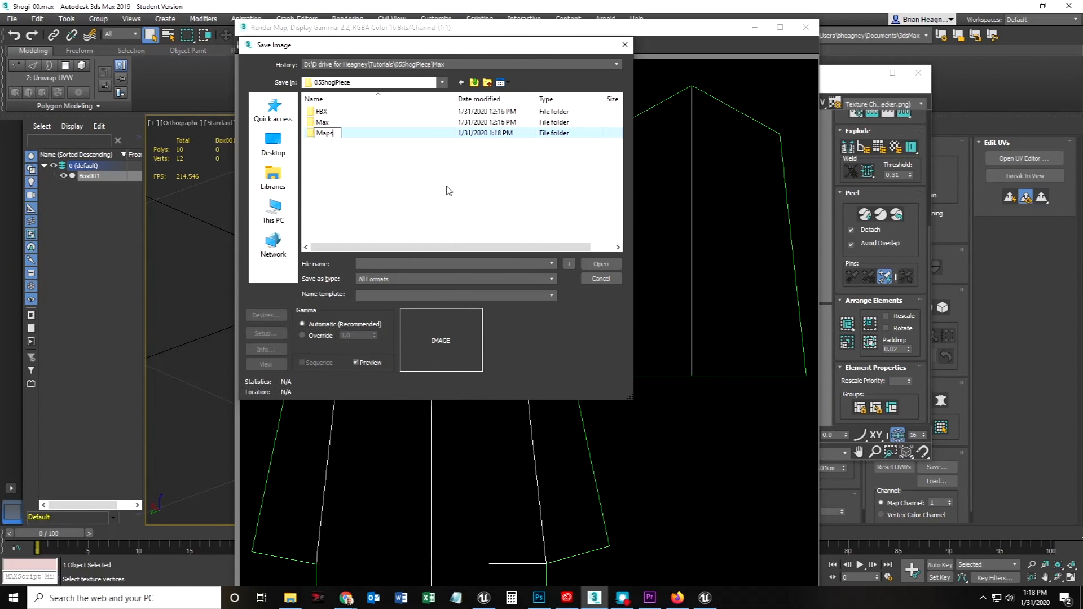
key(Return)
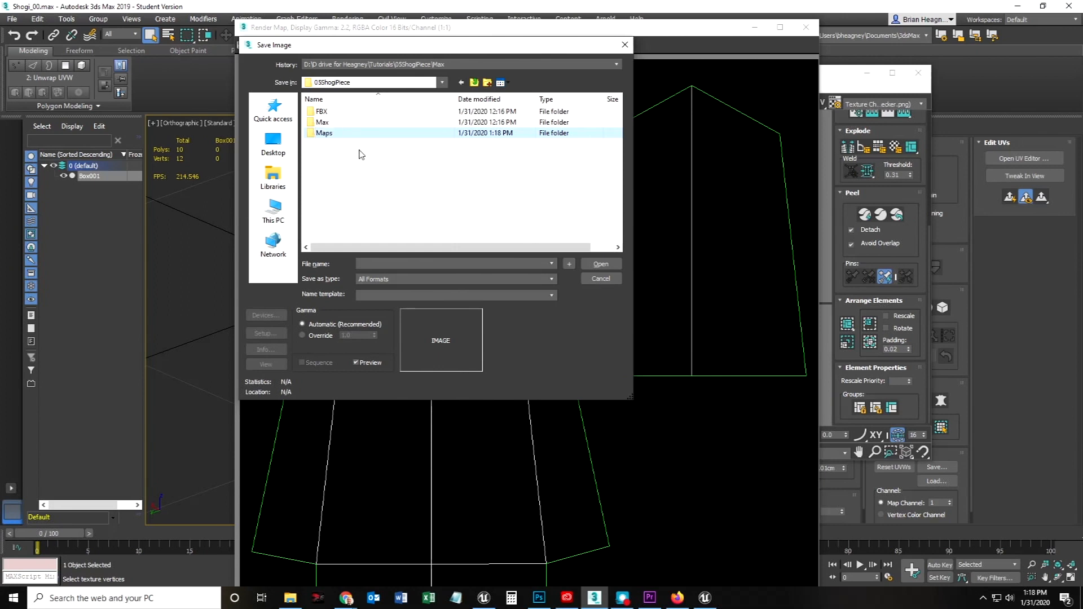
double_click(325, 133)
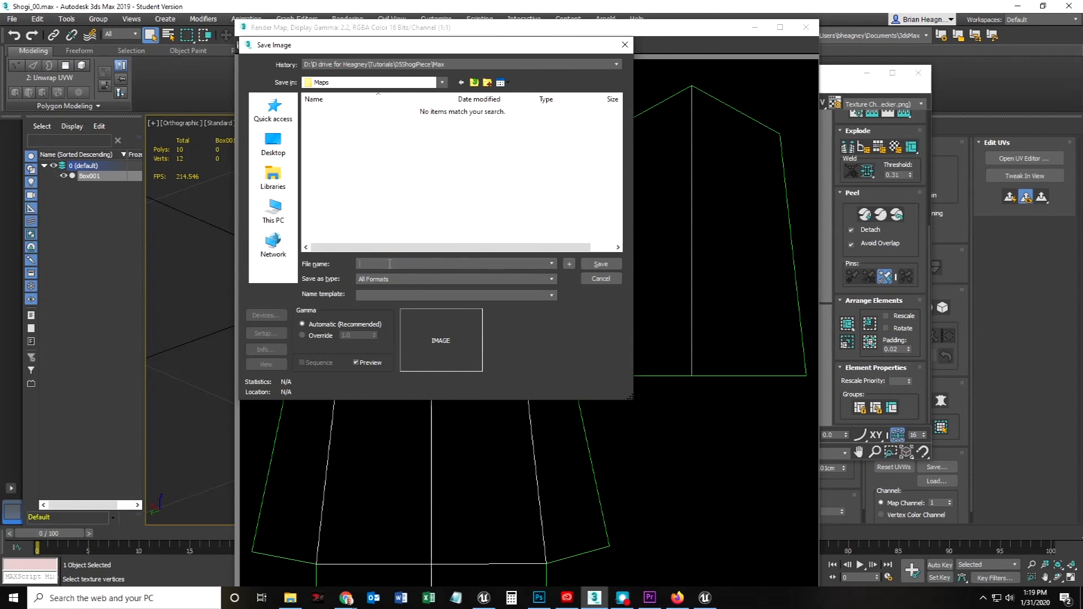
Step: Save the template as uvunwrap in Targa format with the default options and close the Render Map window
click(390, 264)
click(518, 279)
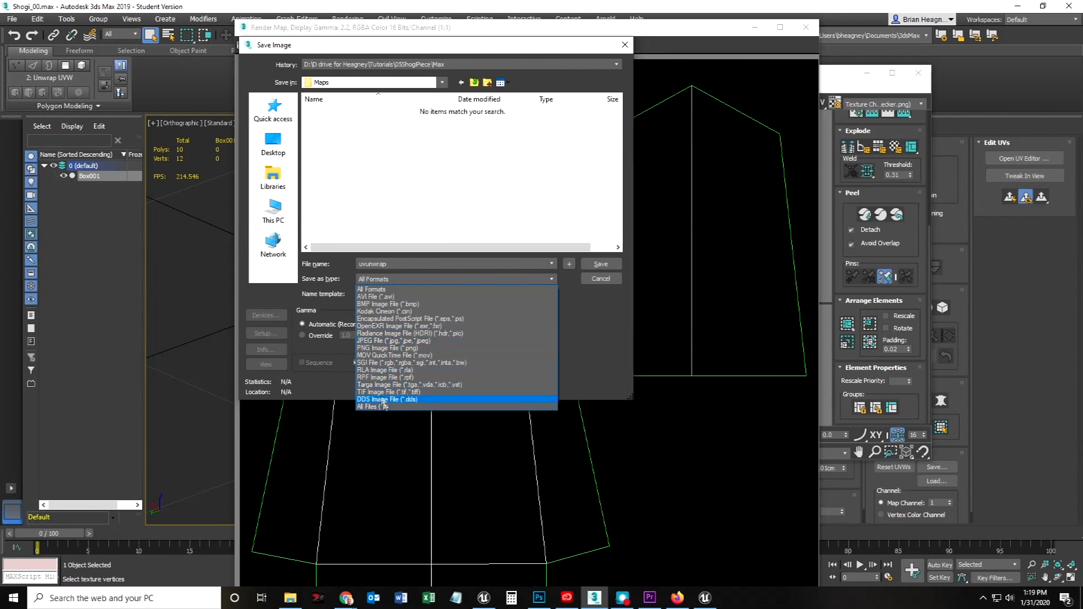
click(398, 385)
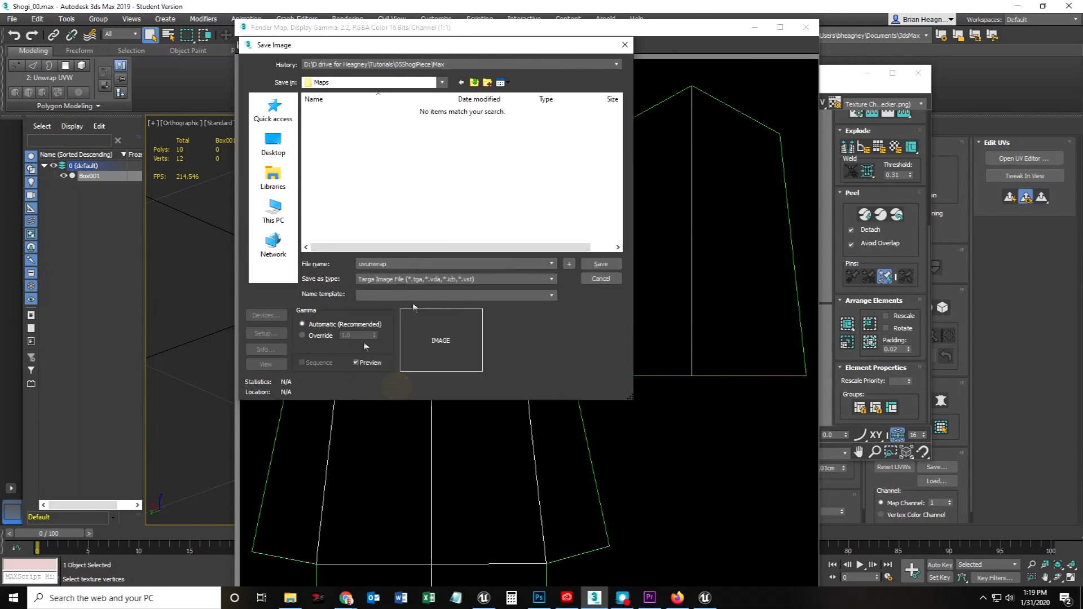
click(601, 264)
click(518, 292)
click(806, 27)
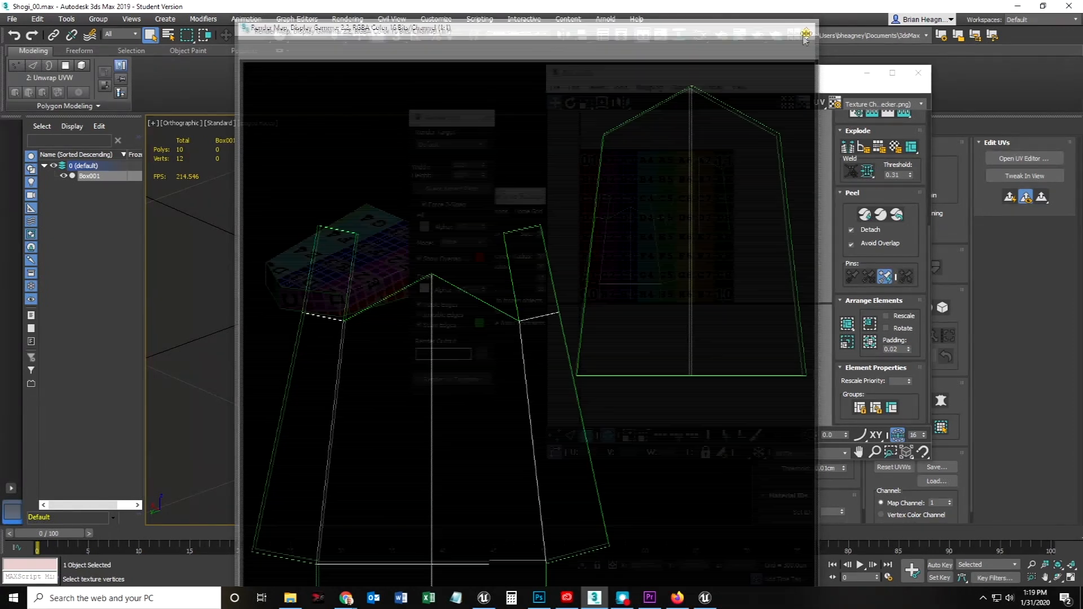
Step: Switch to Photoshop and close all of the open barrel texture documents
click(535, 598)
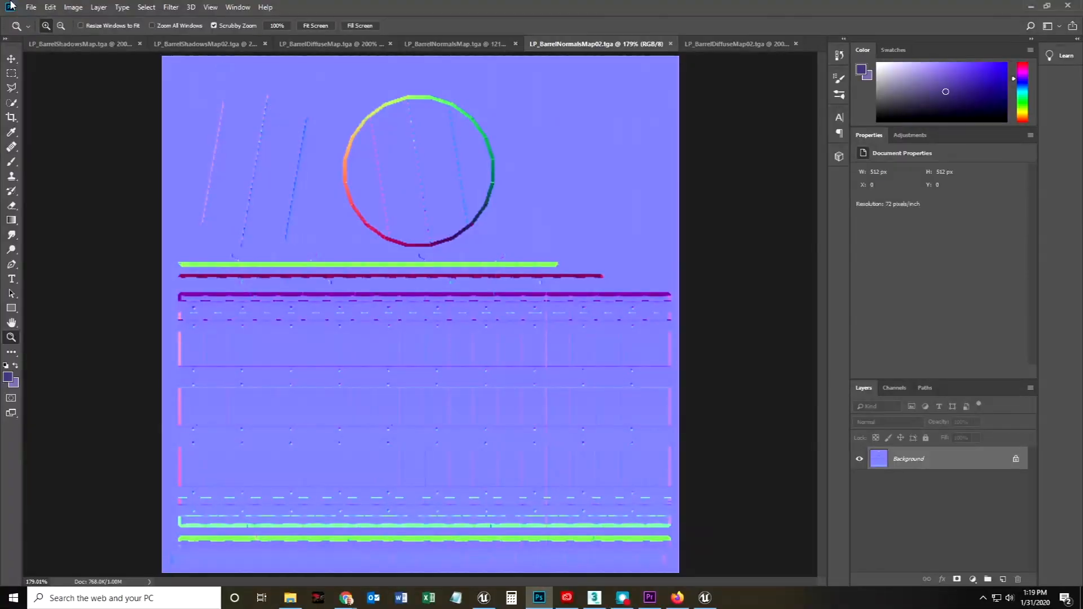
click(29, 8)
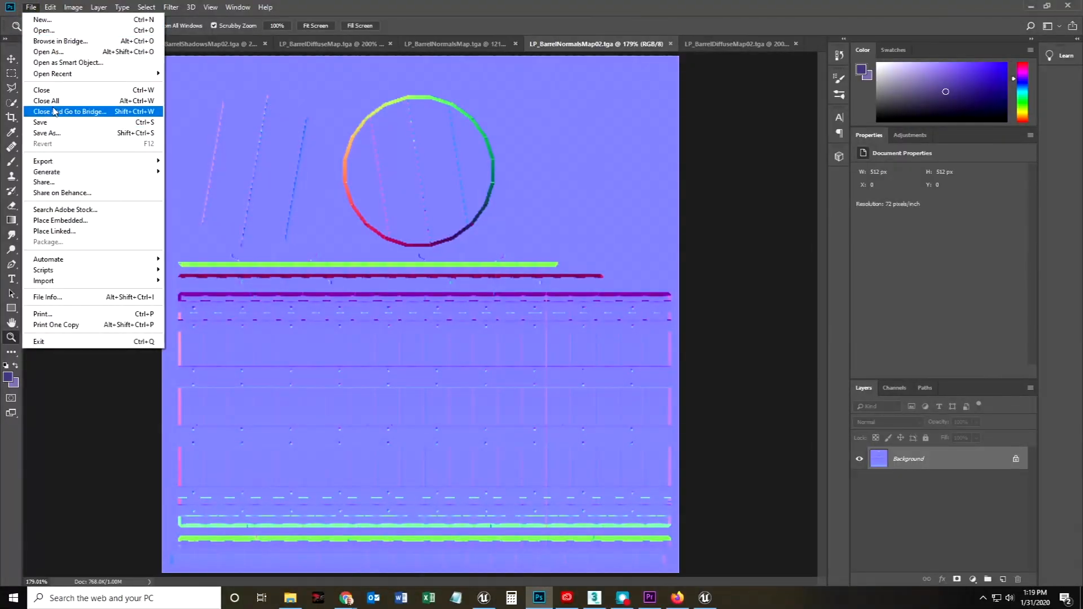
click(55, 101)
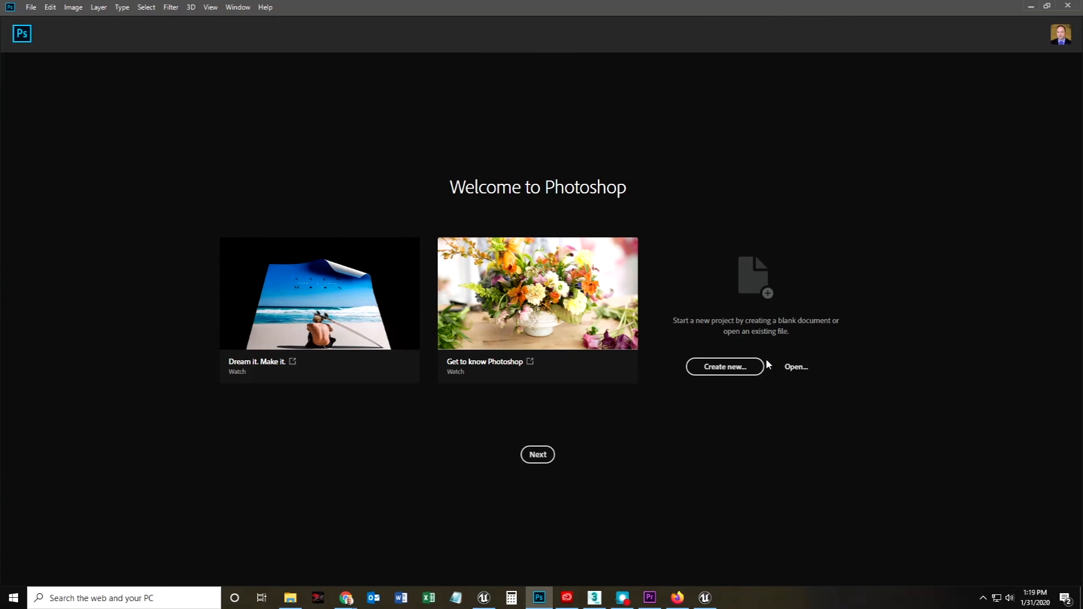
Step: Open the saved uvunwrap.tga from the Maps folder inside Tutorials, 05ShogiPiece
click(794, 367)
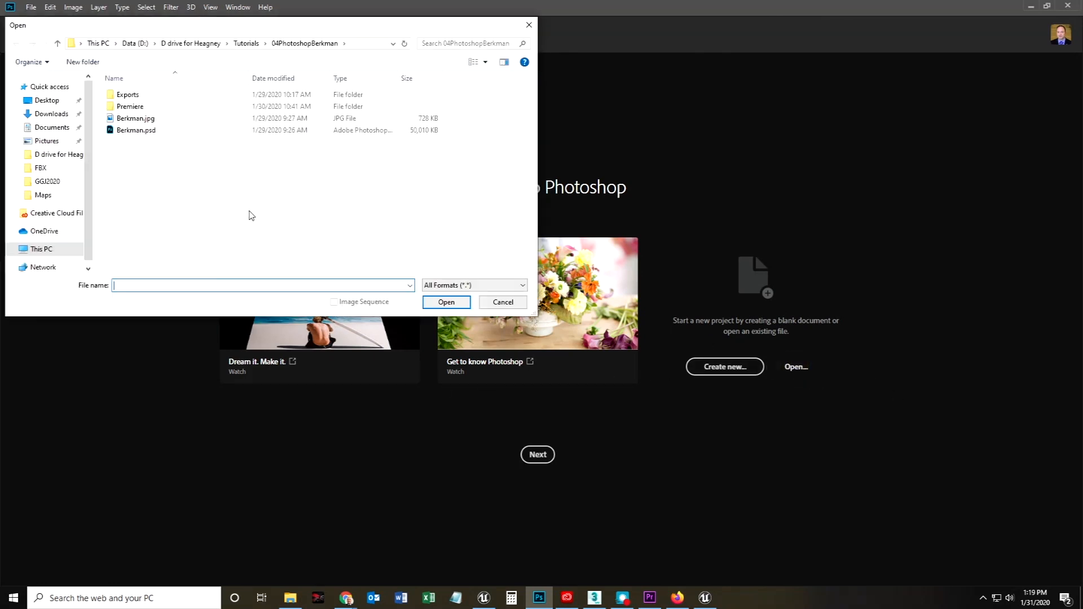
click(246, 43)
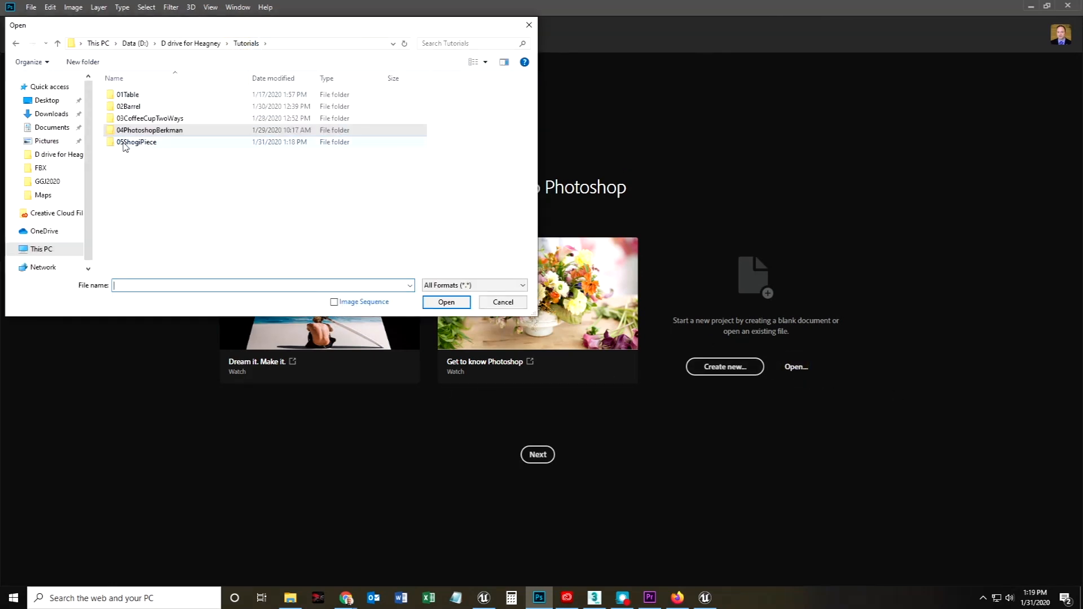
double_click(136, 142)
double_click(121, 108)
double_click(125, 107)
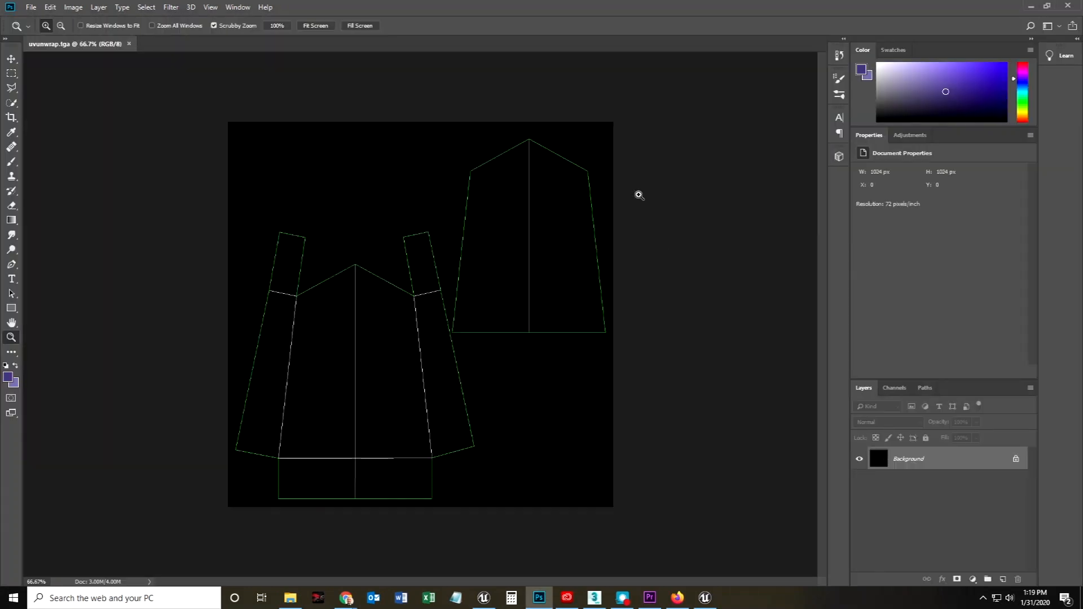
Step: Unlock the Background layer of the UV template so it becomes a regular layer
drag(415, 343, 436, 341)
alt+click(436, 342)
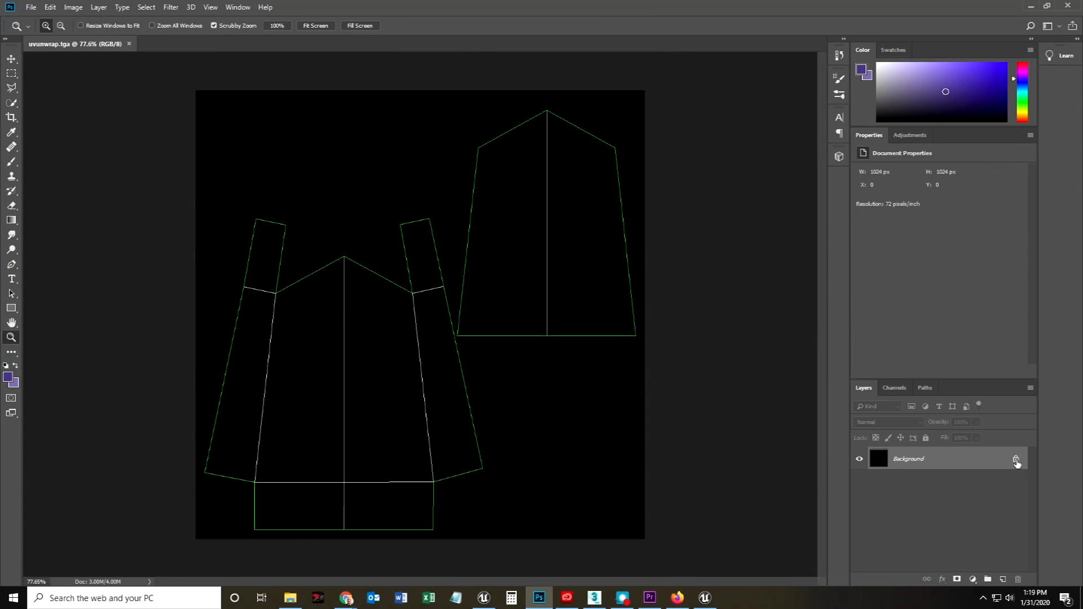
click(1016, 460)
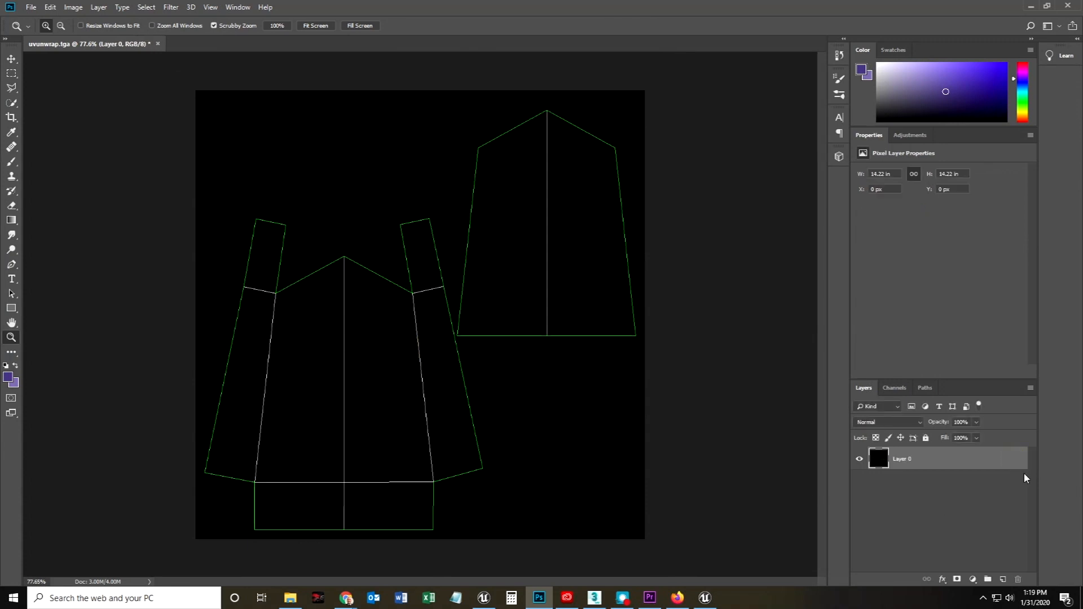
Step: Add an Invert adjustment layer over the UV template and merge the visible layers
click(910, 135)
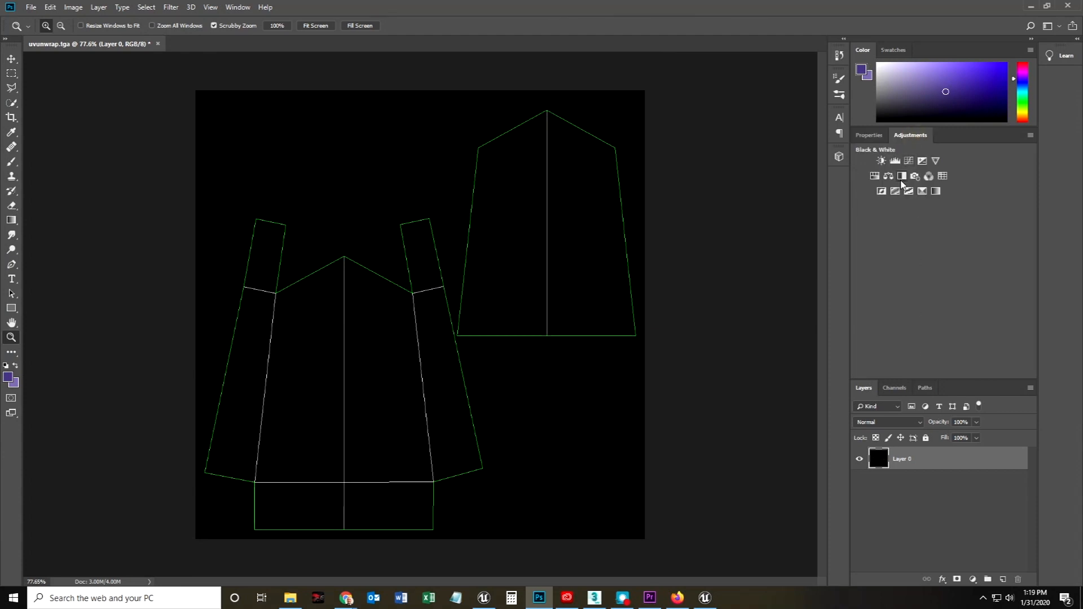
click(882, 192)
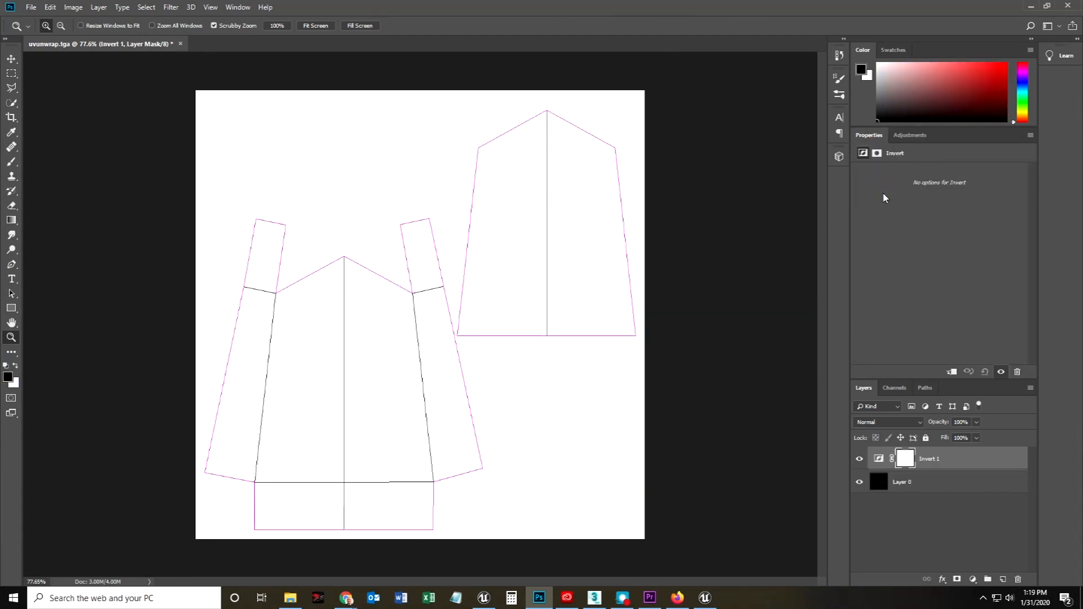
right_click(984, 461)
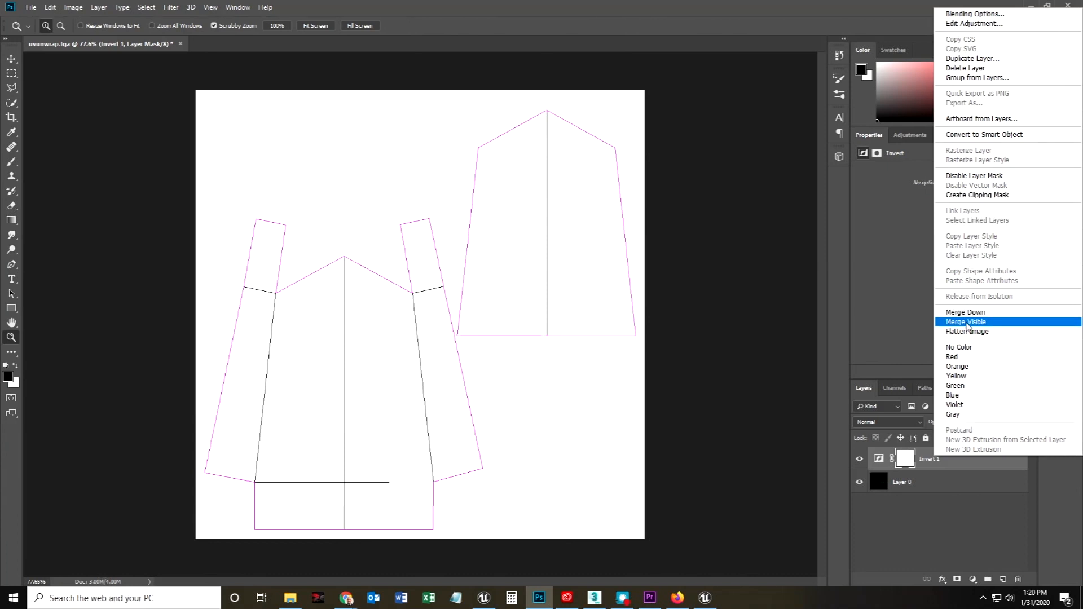
click(967, 323)
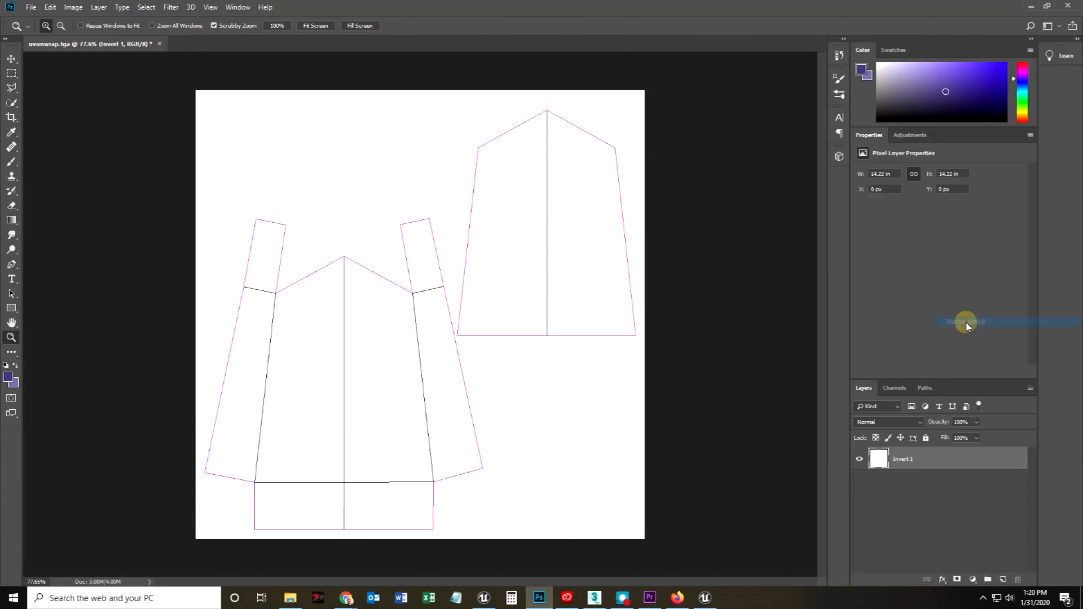
Step: Add a new blank layer and place it beneath the inverted UV template layer
click(1003, 580)
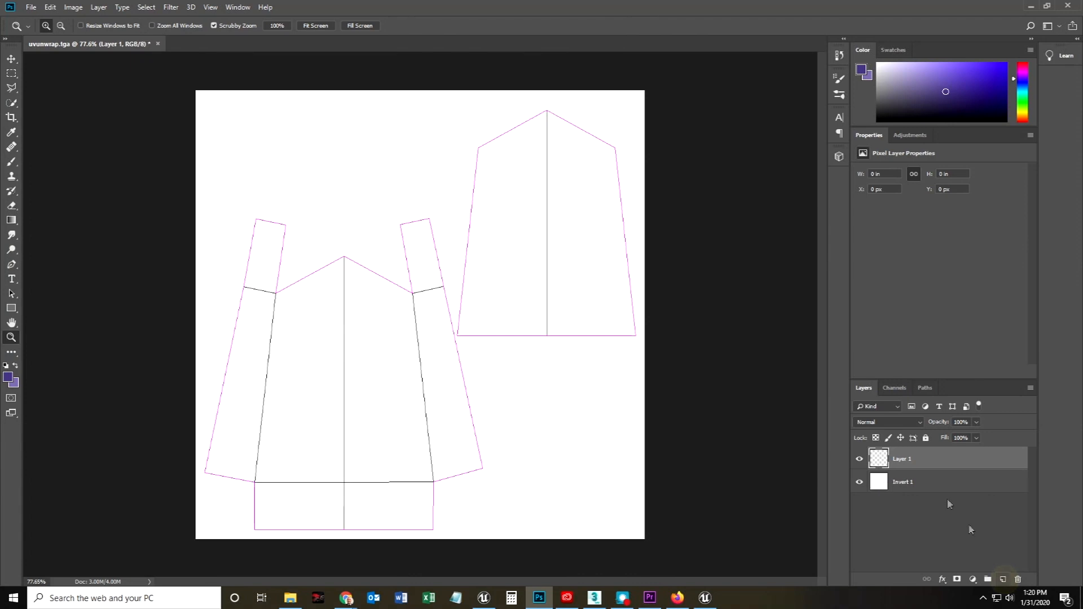
drag(921, 464, 921, 491)
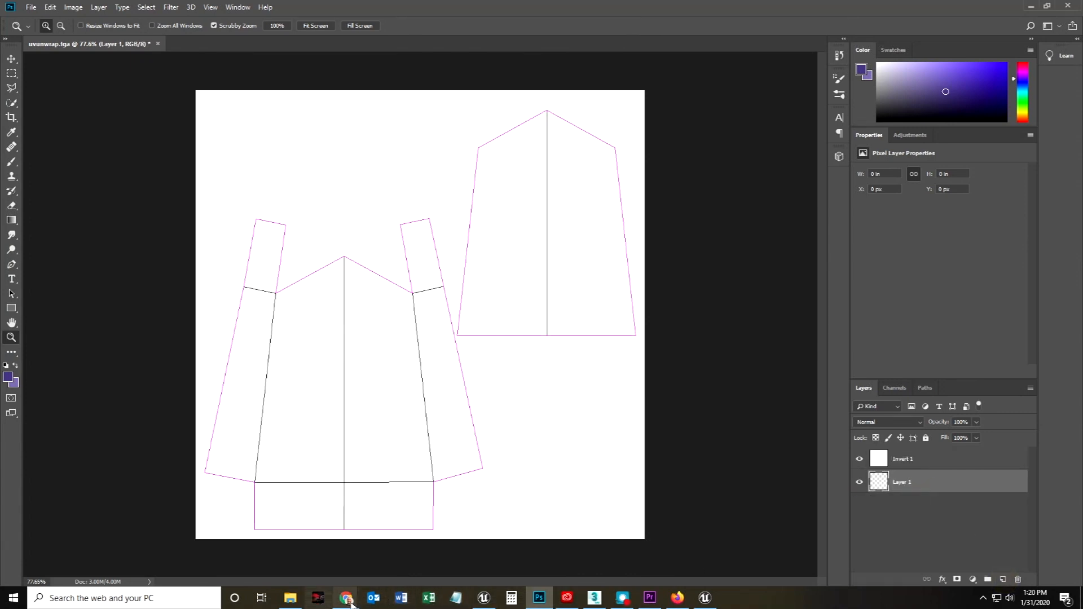
Step: Switch to Chrome, copy the two-row shogi piece image from history.chess.free.fr in the image results, and return to Photoshop
mouse_move(346, 598)
click(518, 556)
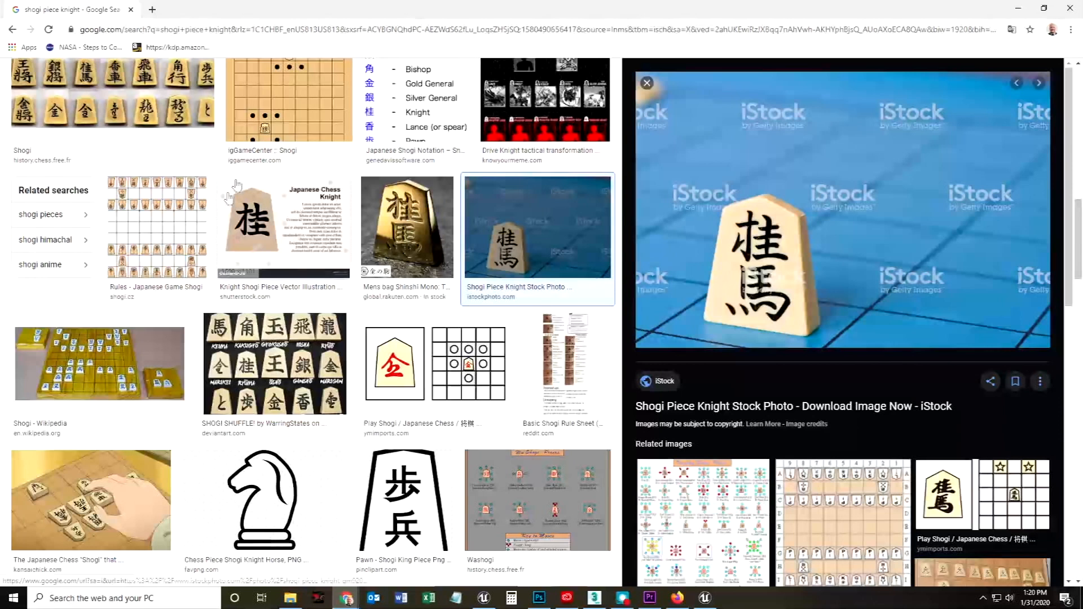
scroll(129, 226, up, 2)
click(130, 226)
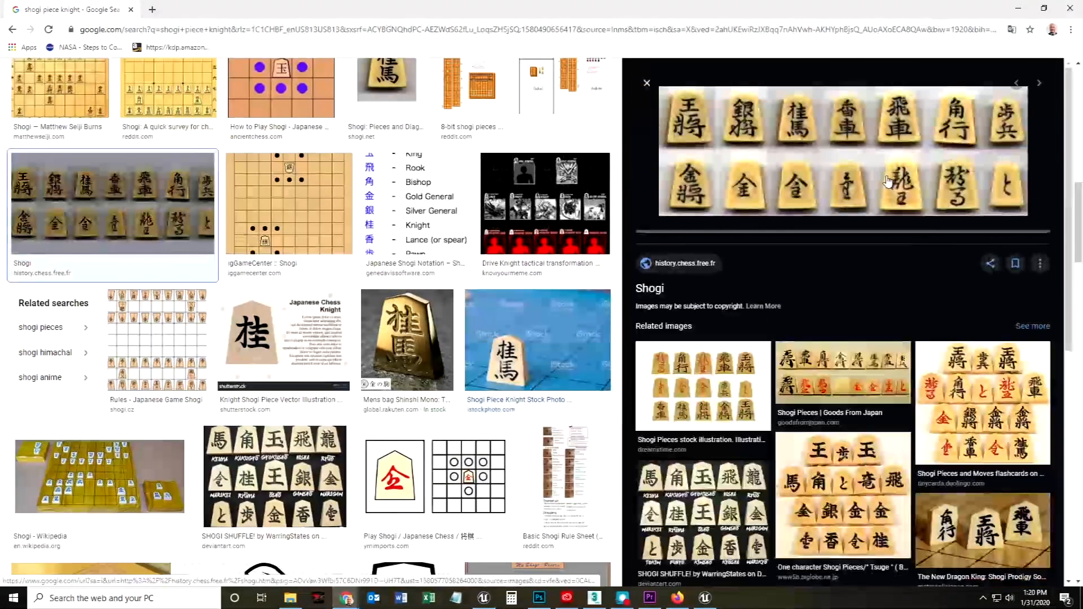
right_click(814, 194)
click(857, 309)
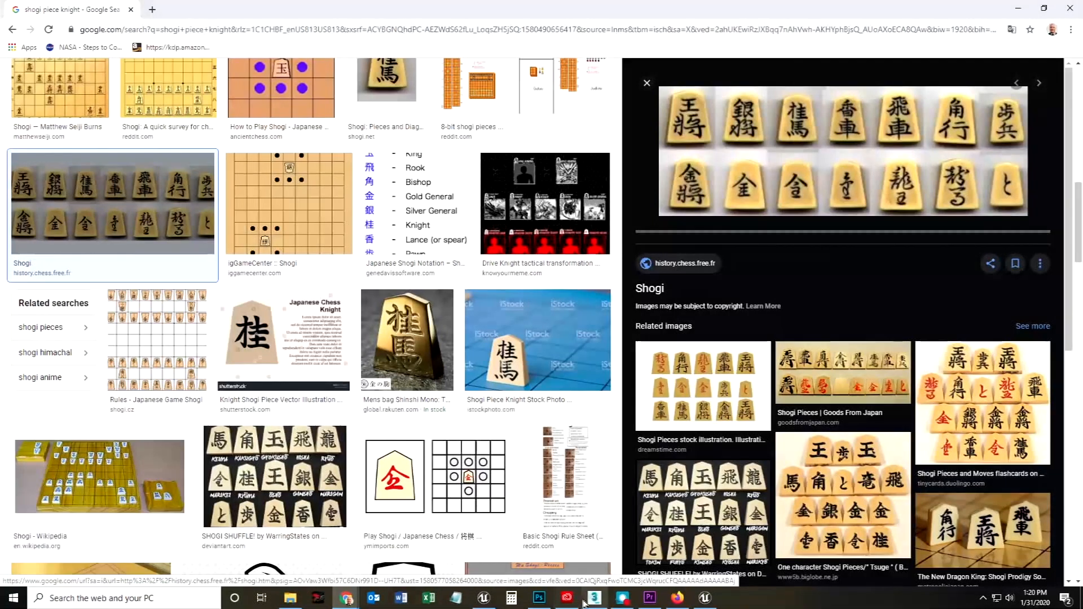
click(538, 599)
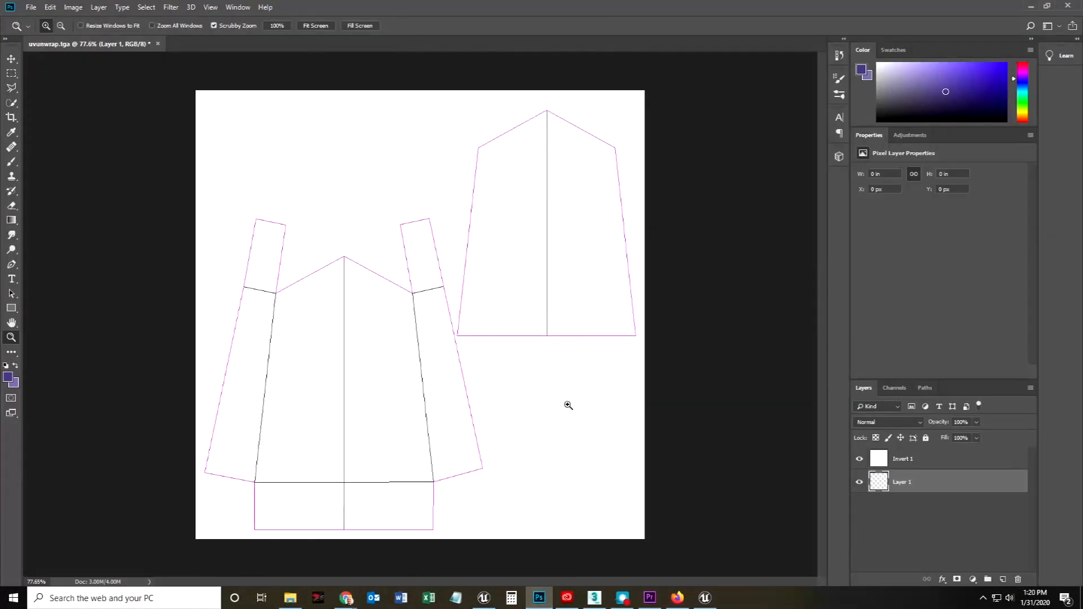
Step: Paste the copied shogi pieces image as a new layer above the Invert 1 layer
key(ctrl+v)
click(925, 468)
key(ctrl+v)
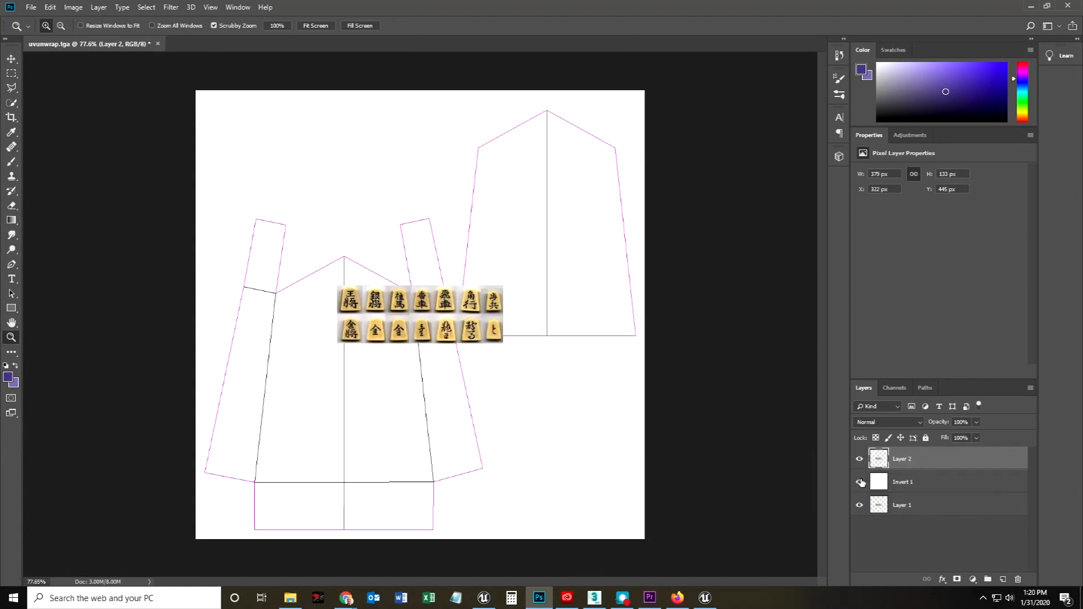
Step: Set the foreground colour to the light yellow #ebd792 sampled from the upper edge of the lower-left piece in the pasted image
drag(368, 330, 437, 321)
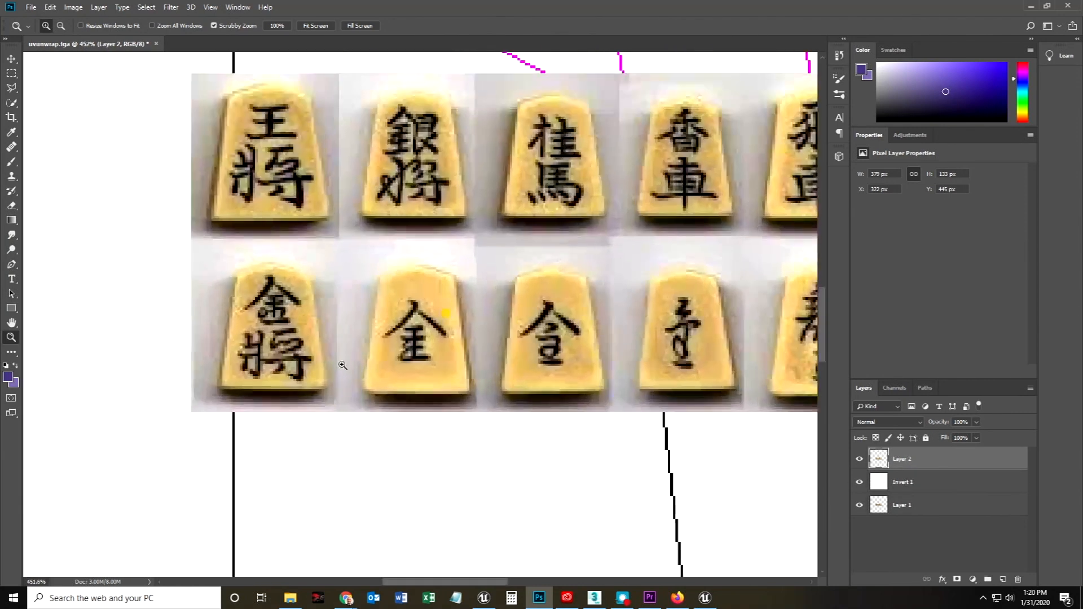
click(9, 377)
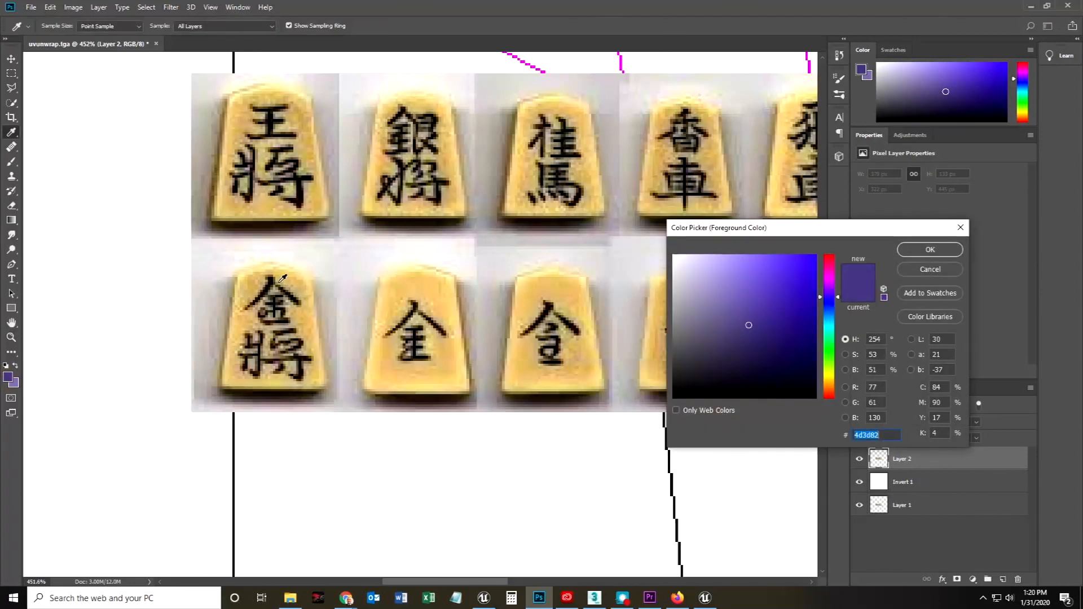
click(298, 270)
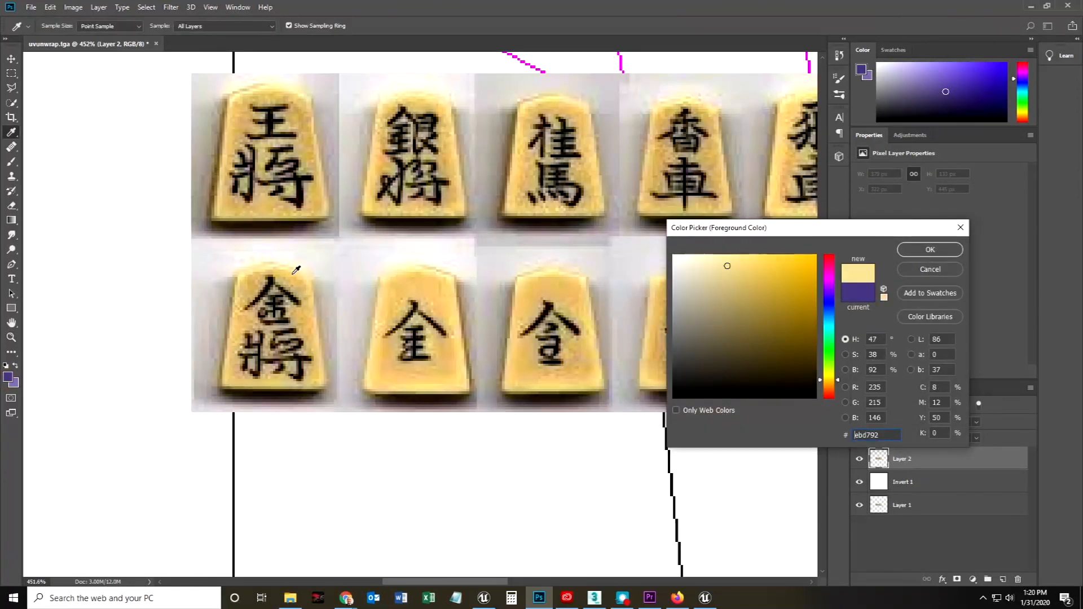
click(923, 252)
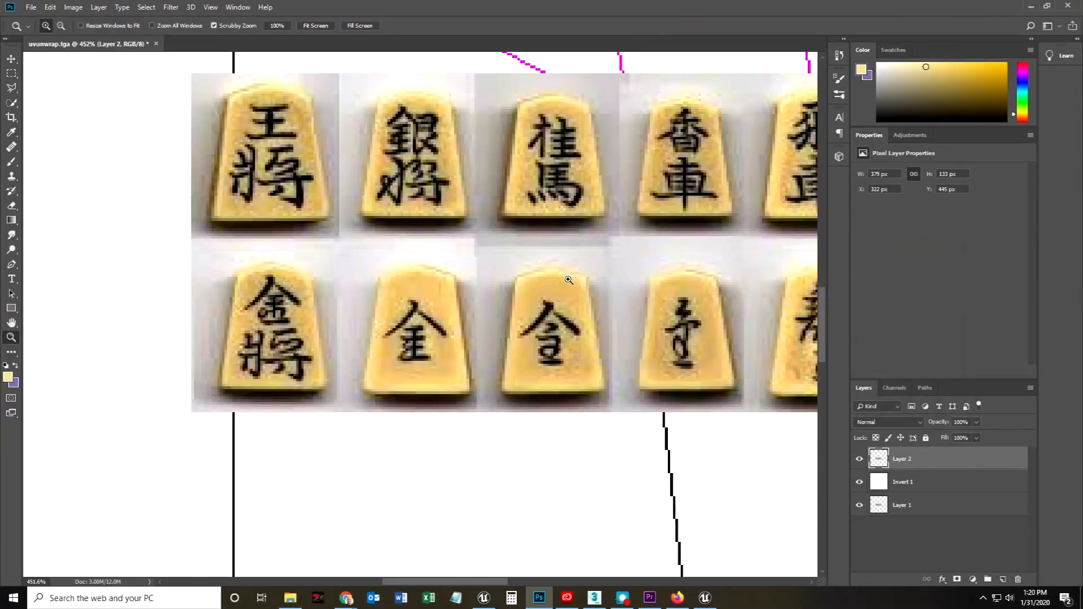
click(8, 376)
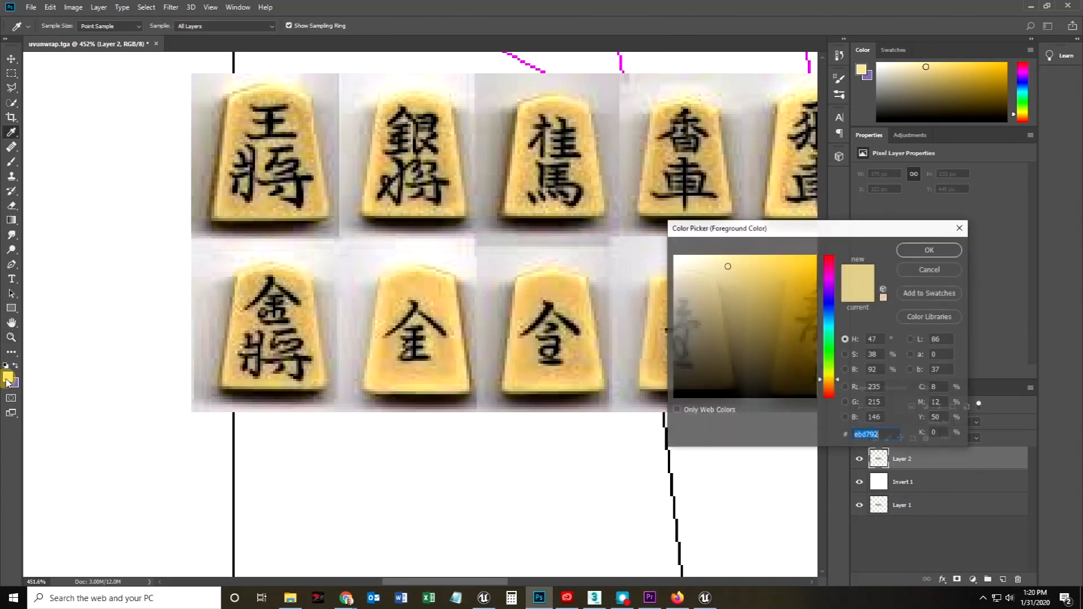
click(240, 376)
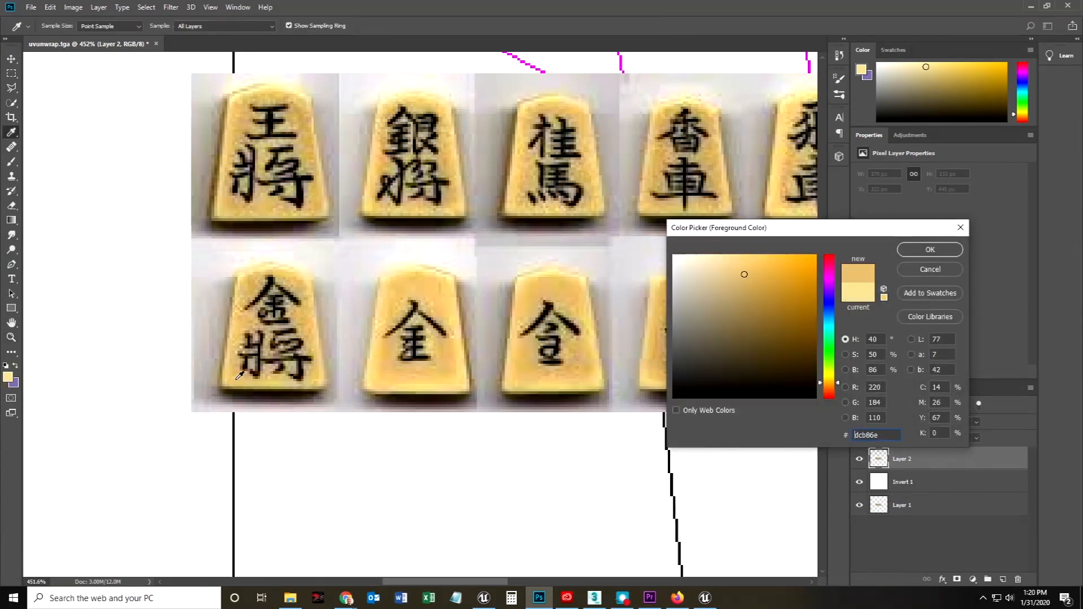
click(234, 370)
click(930, 249)
key(z)
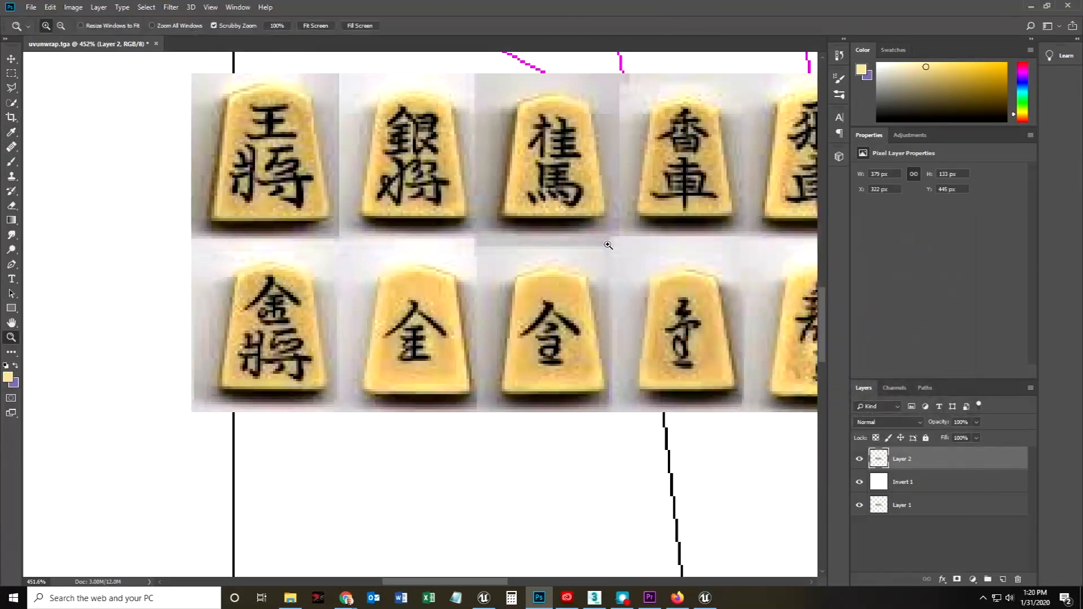
Step: Dismiss the news notification and hide the pasted shogi pieces layer
drag(608, 244, 525, 249)
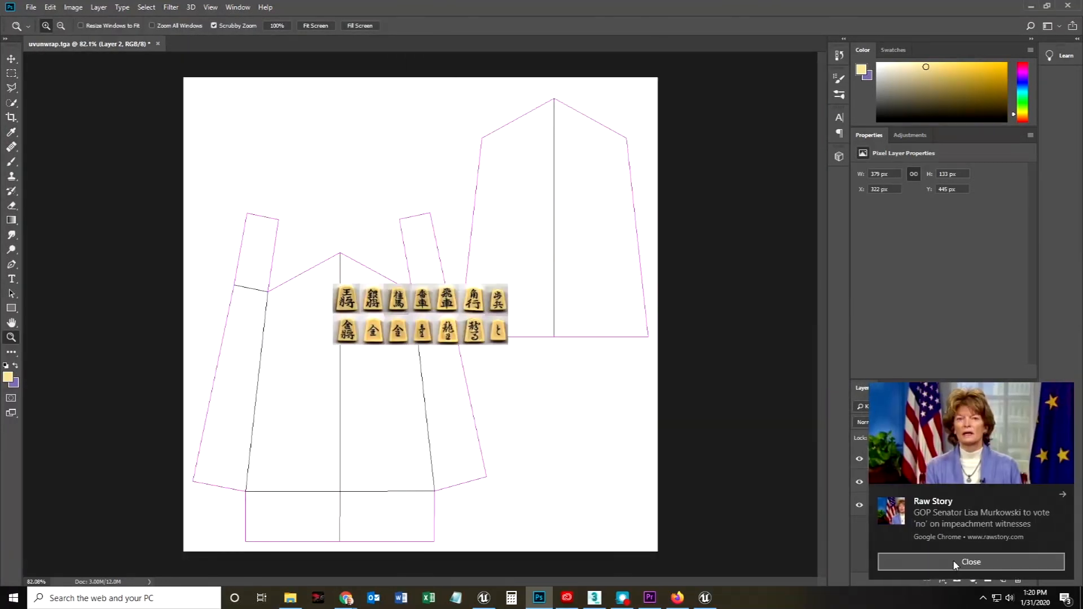
click(955, 564)
click(859, 458)
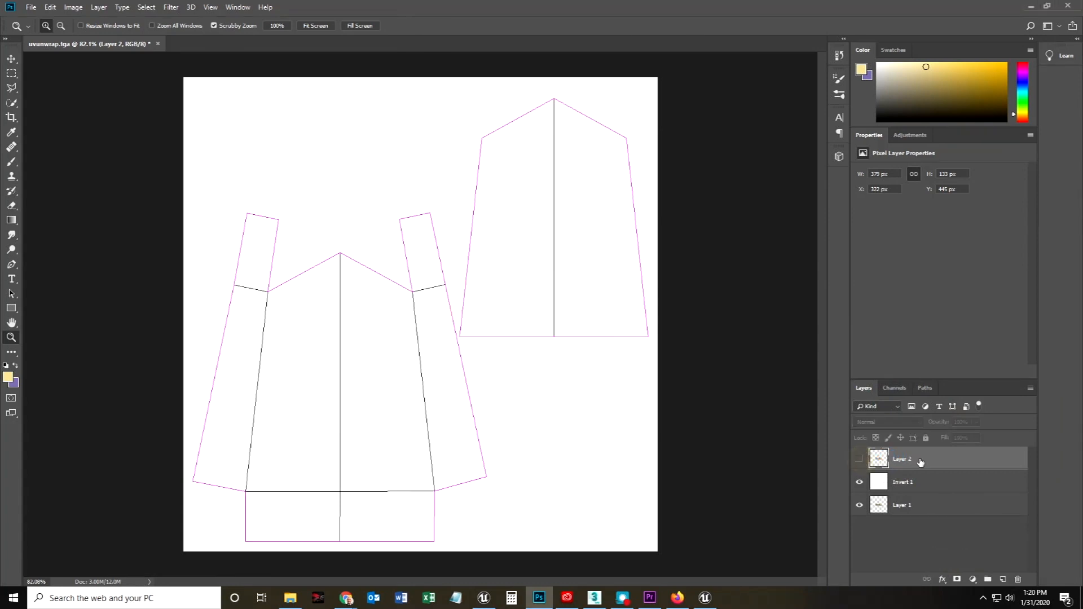
Step: Replace Layer 1, which holds the stray pasted image, with a new blank layer beneath the Invert 1 layer
click(915, 511)
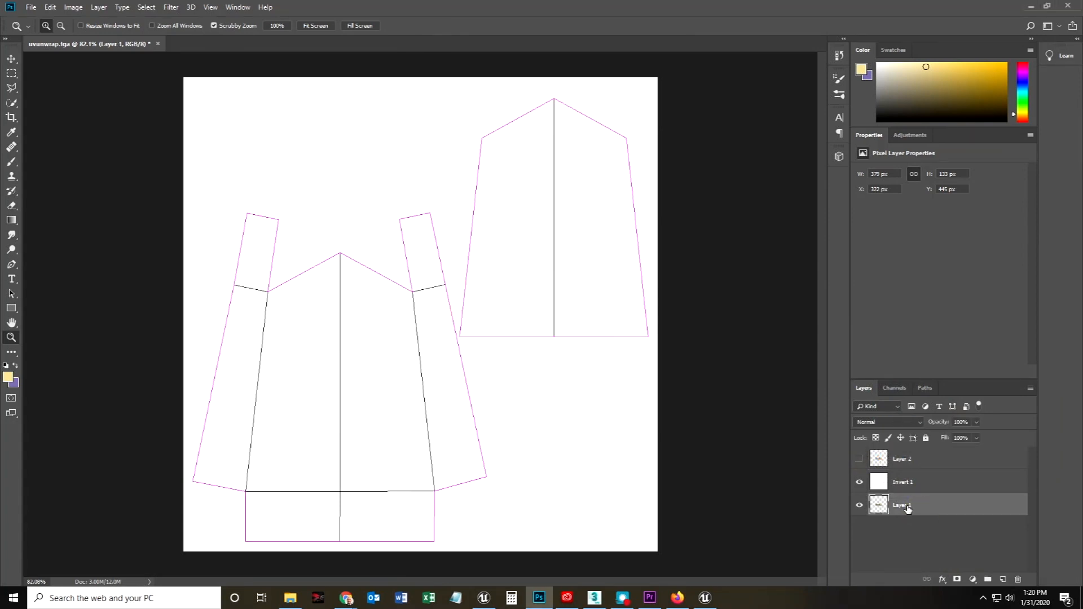
click(50, 6)
click(438, 163)
click(1003, 579)
drag(913, 535, 1017, 579)
Step: Fill the new blank layer with the foreground colour
click(51, 6)
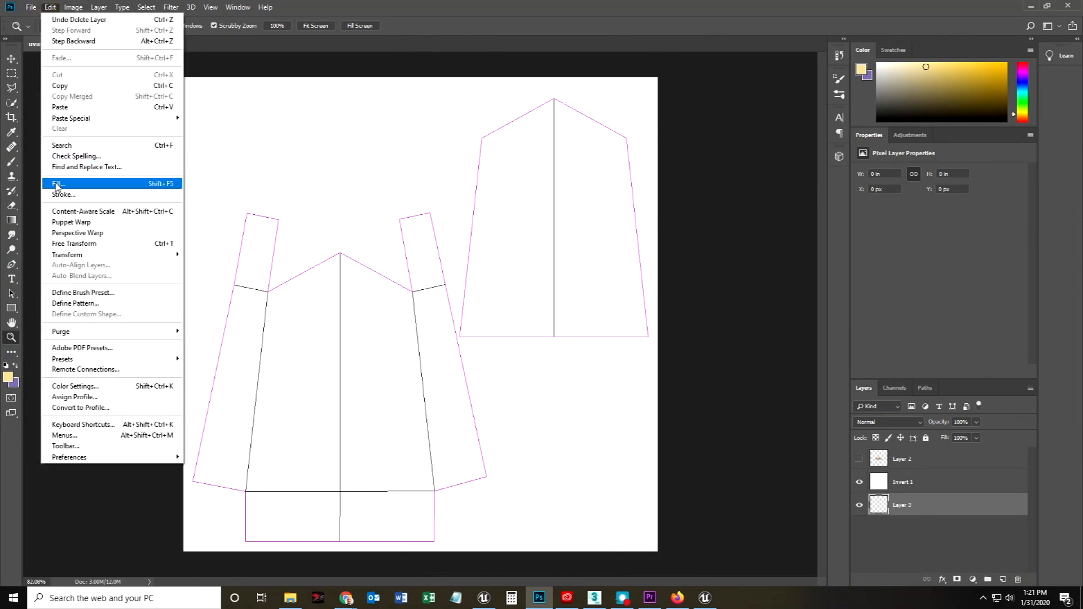
click(76, 179)
click(545, 157)
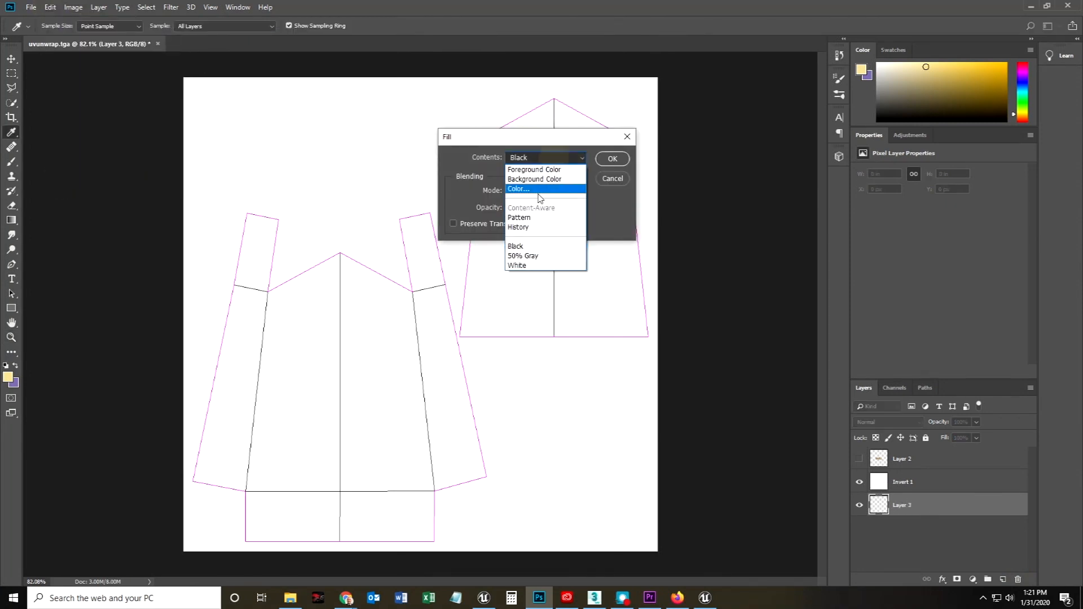
click(523, 170)
click(612, 158)
key(z)
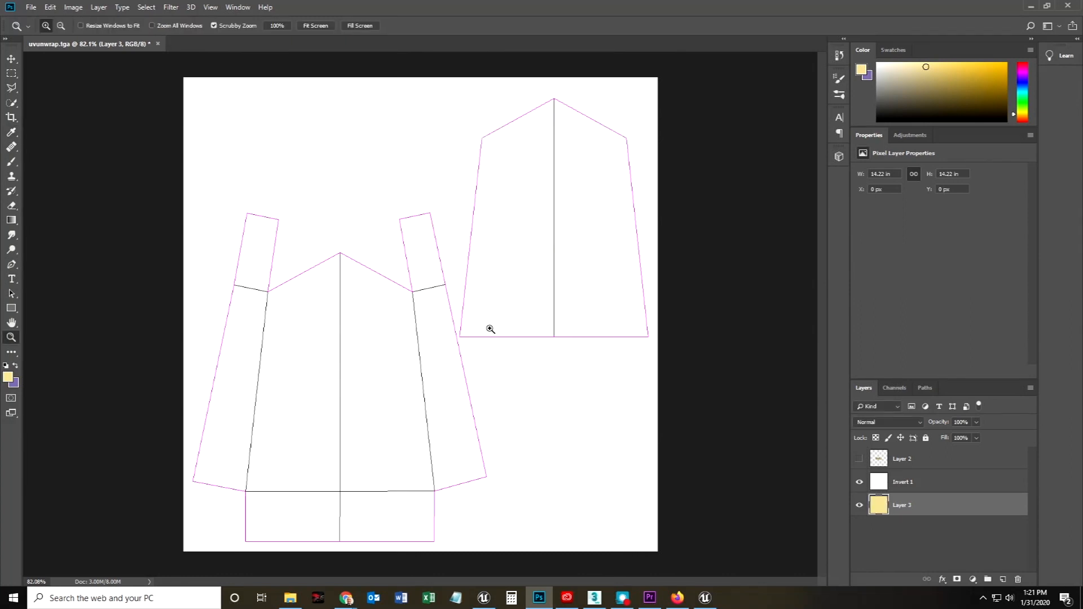
Step: Delete the pasted shogi pieces layer and set the Invert 1 layer's blend mode to Multiply
drag(913, 461, 1012, 579)
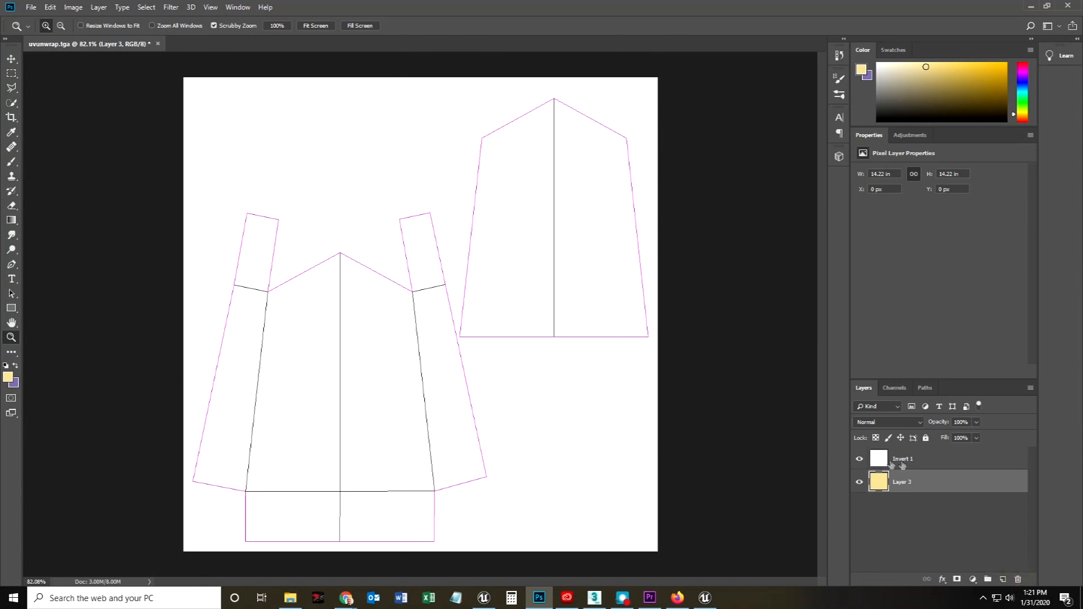
click(911, 460)
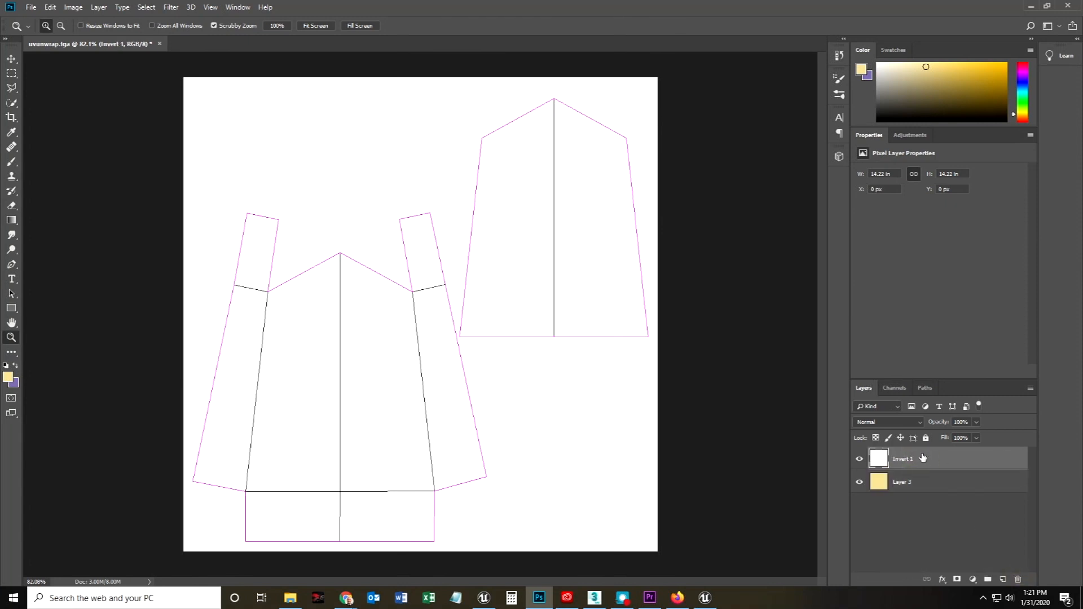
click(919, 423)
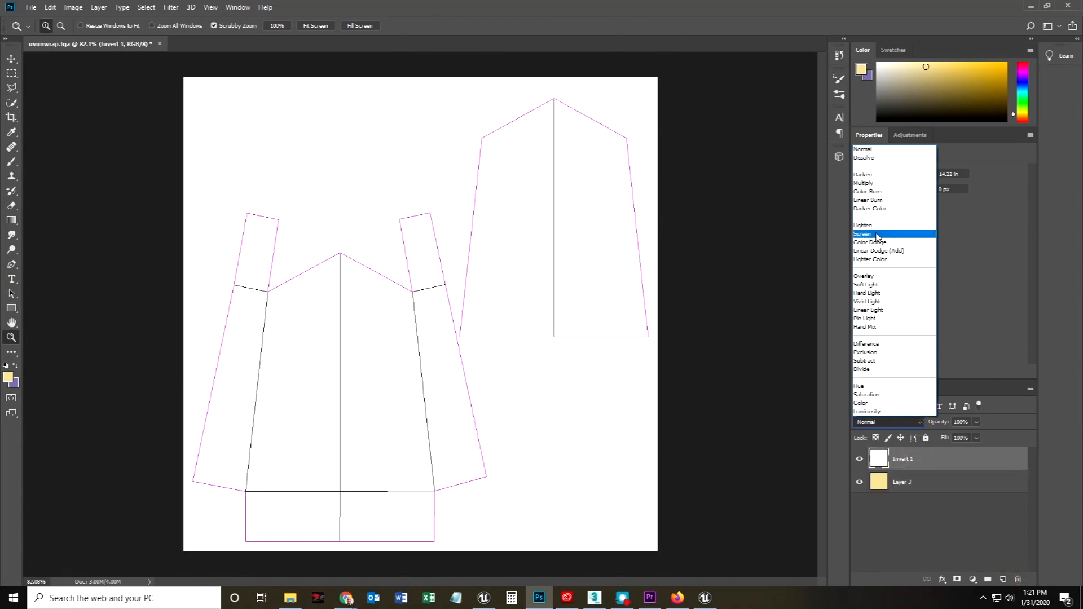
click(875, 184)
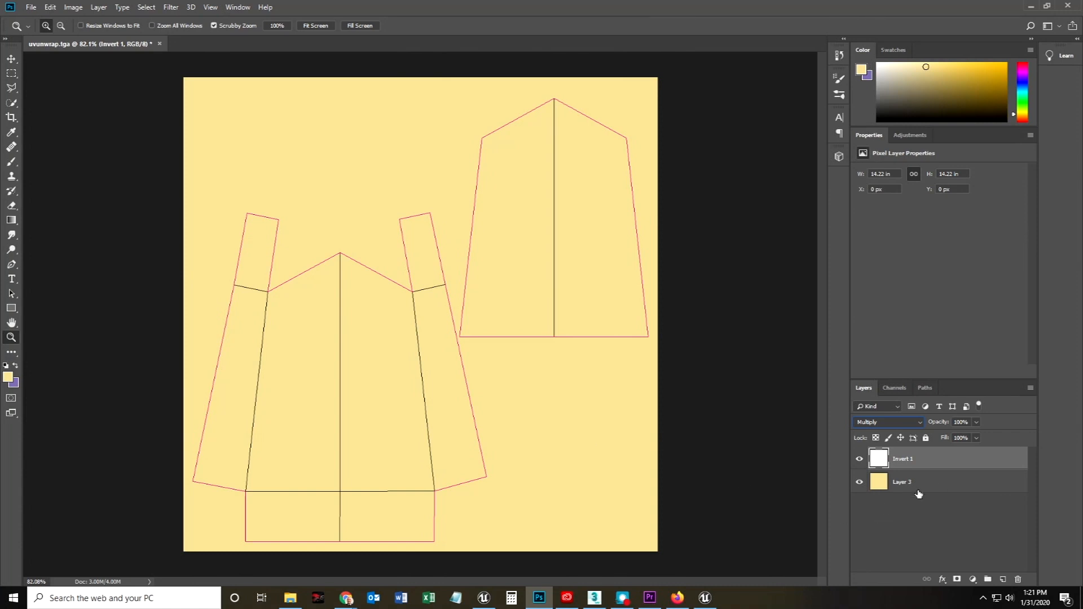
click(938, 482)
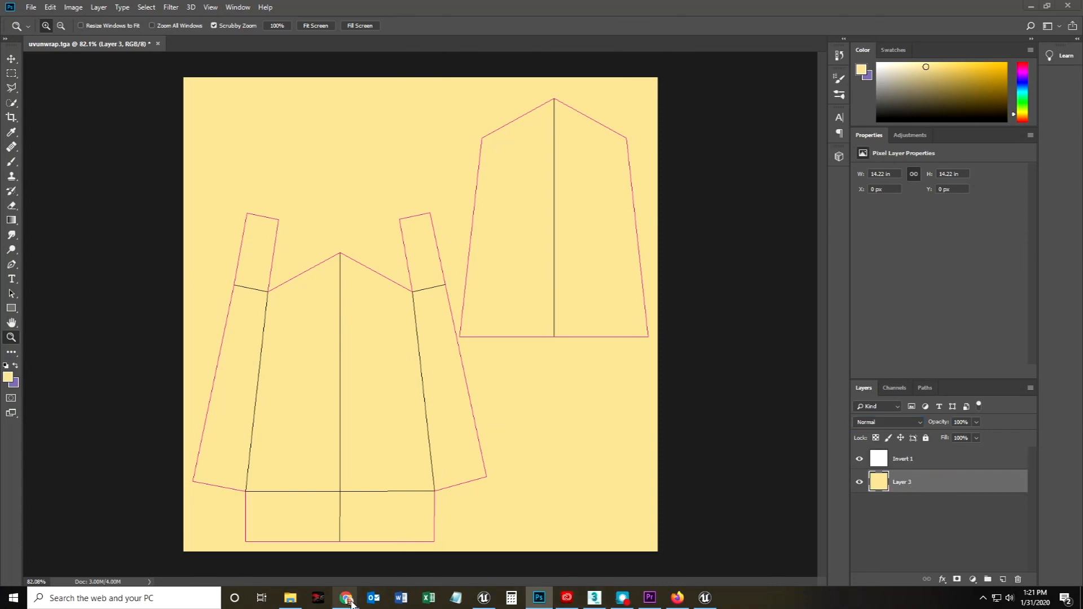
Step: Switch to Chrome and run the image search for "shogi piece knight" again
mouse_move(346, 596)
click(504, 571)
scroll(305, 282, up, 10)
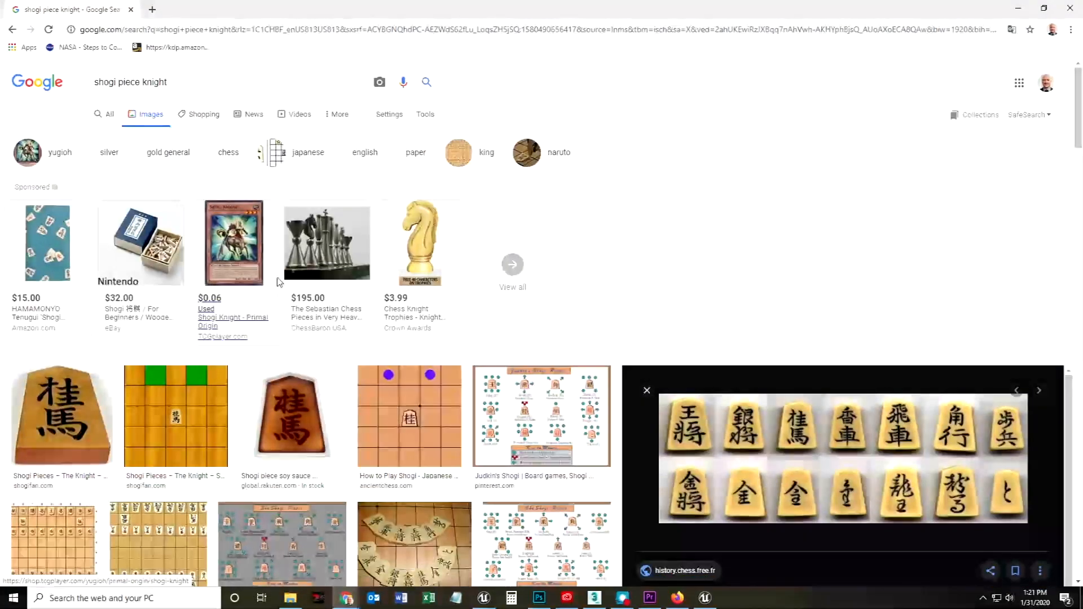
click(212, 79)
key(Return)
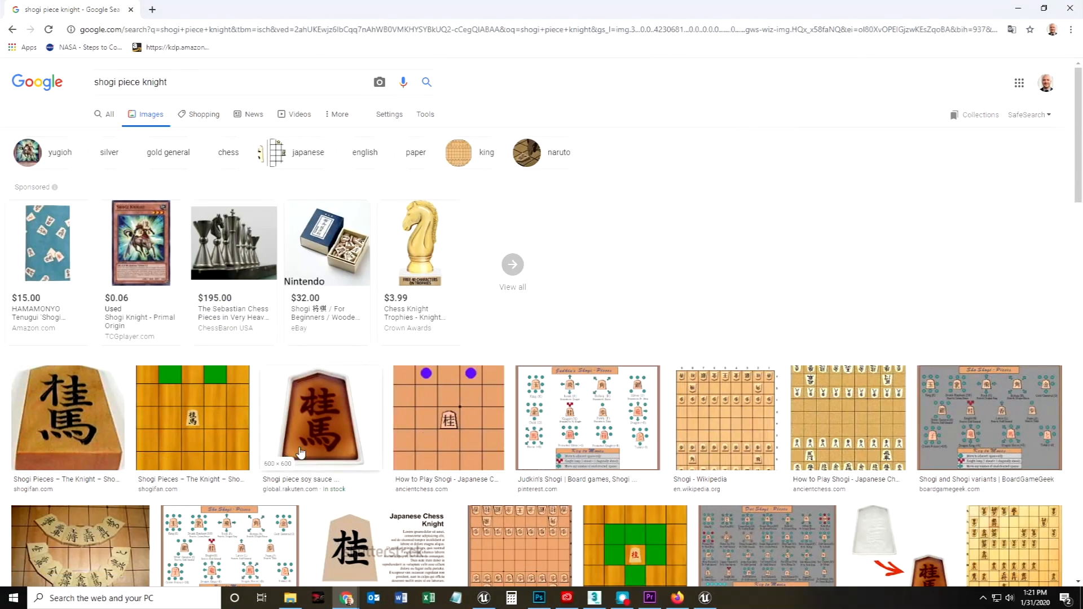
Step: Browse the knight piece images, copy Wikipedia's black-and-white Shogi keima.png, and return to Photoshop
click(321, 447)
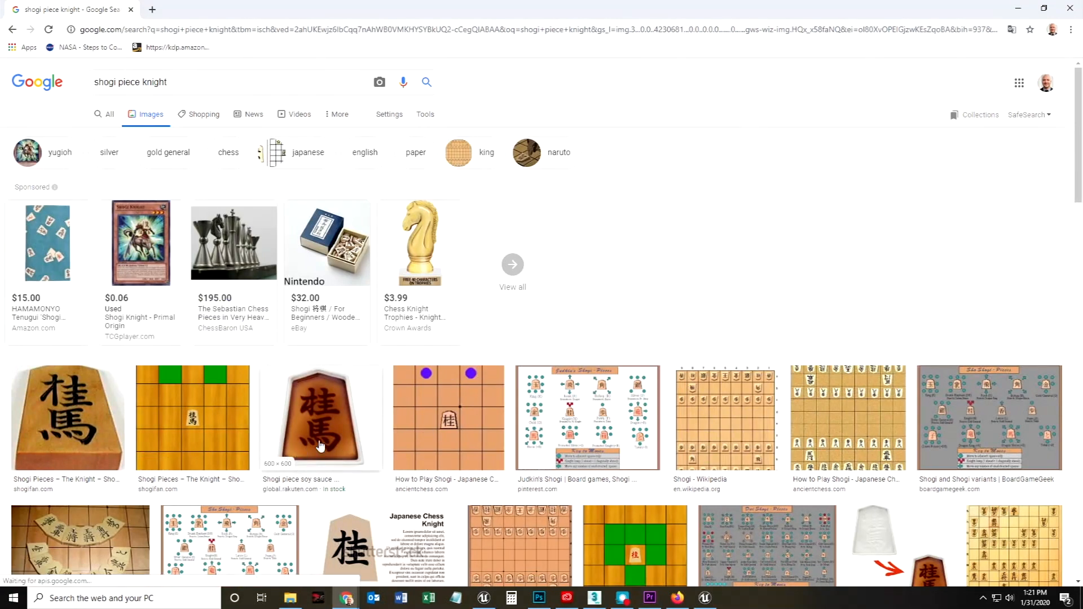
click(102, 441)
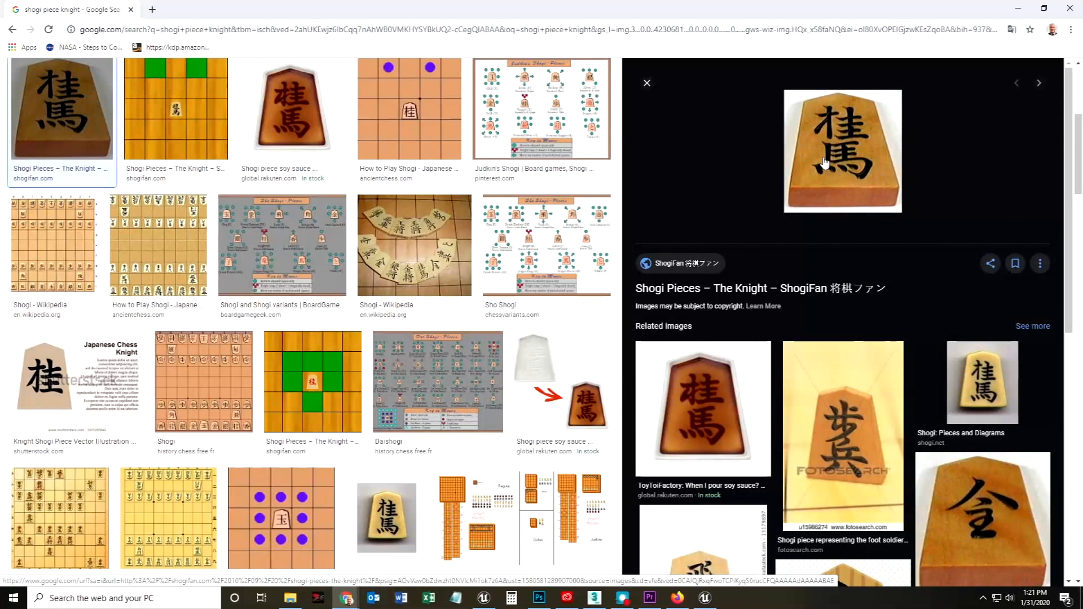
click(987, 409)
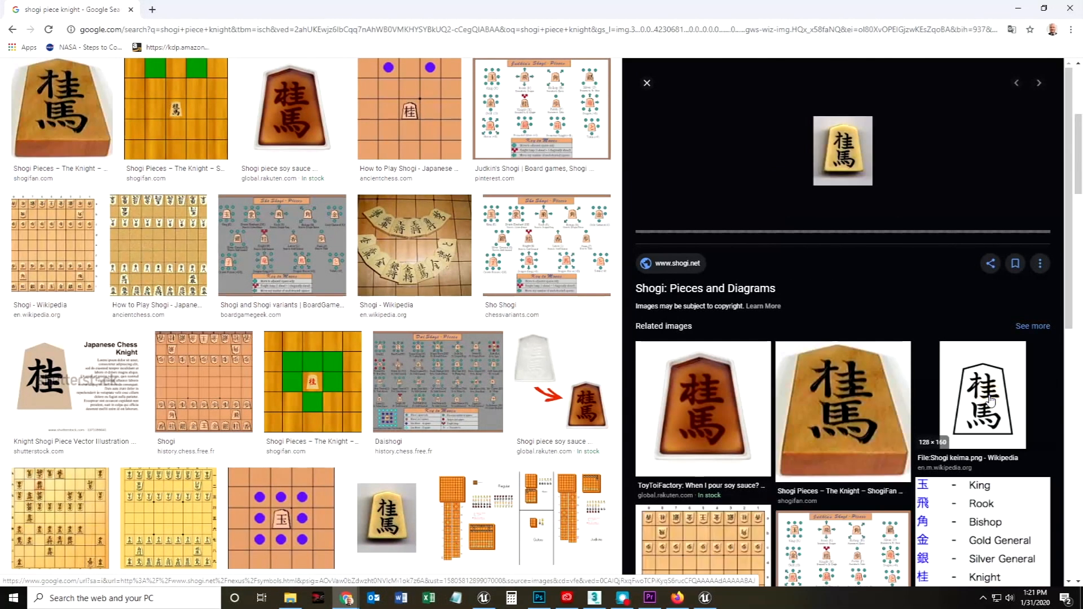
right_click(834, 161)
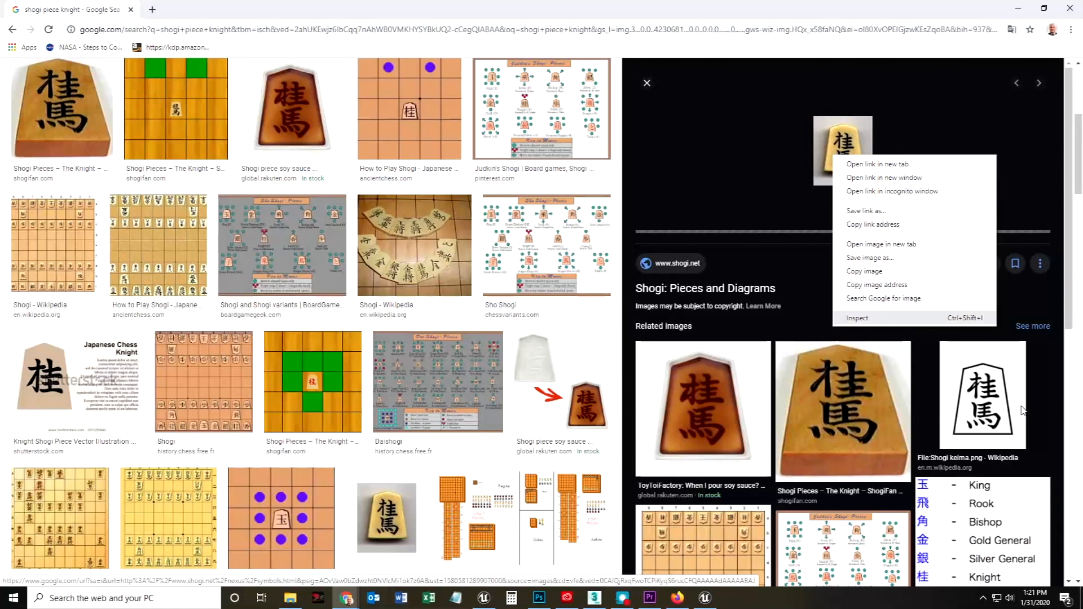
click(998, 407)
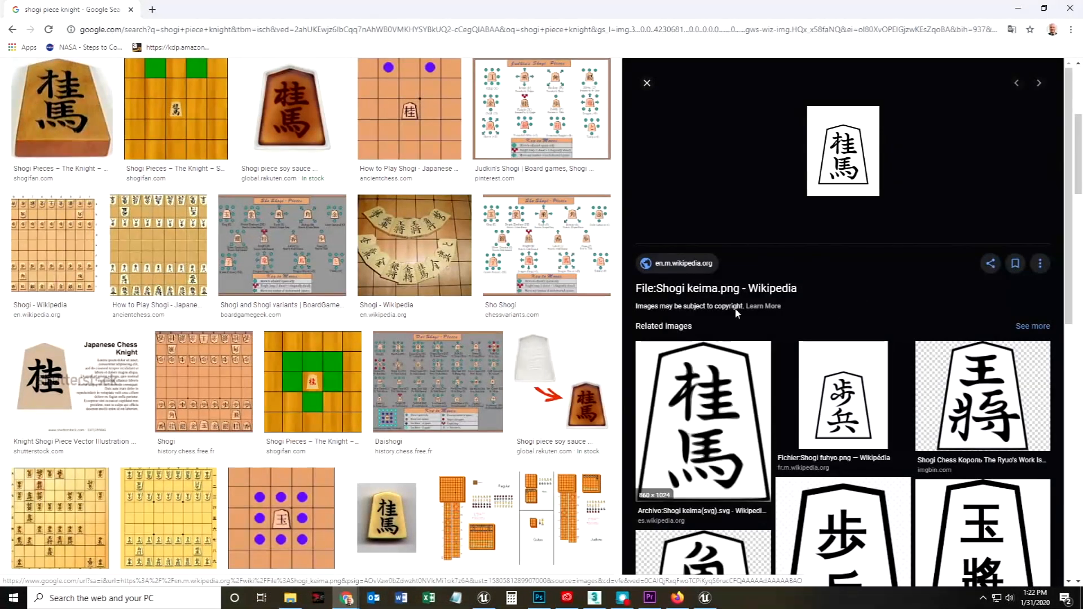
right_click(833, 159)
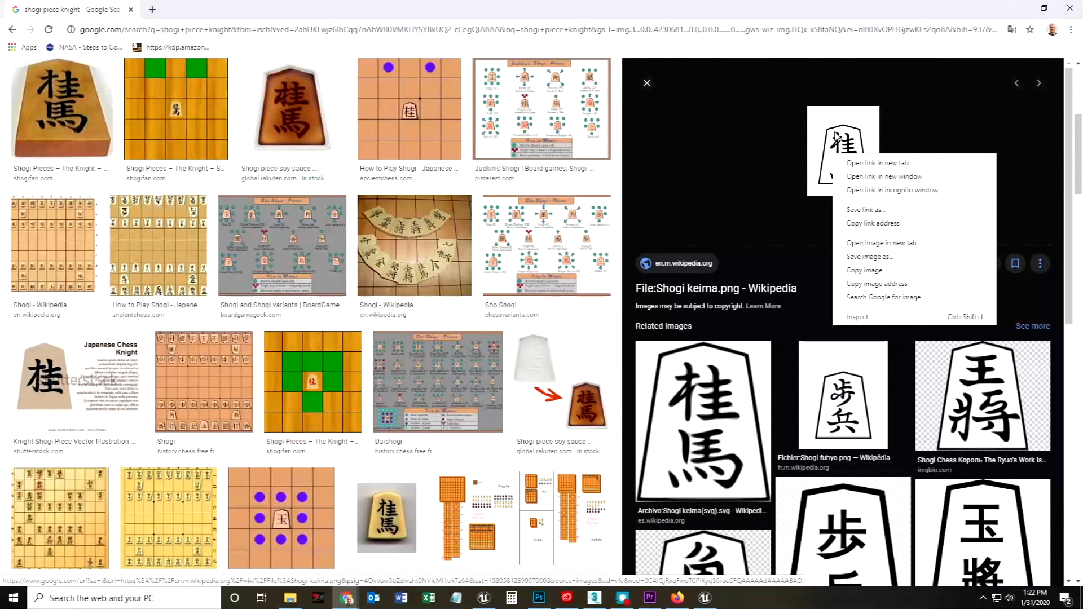
click(861, 271)
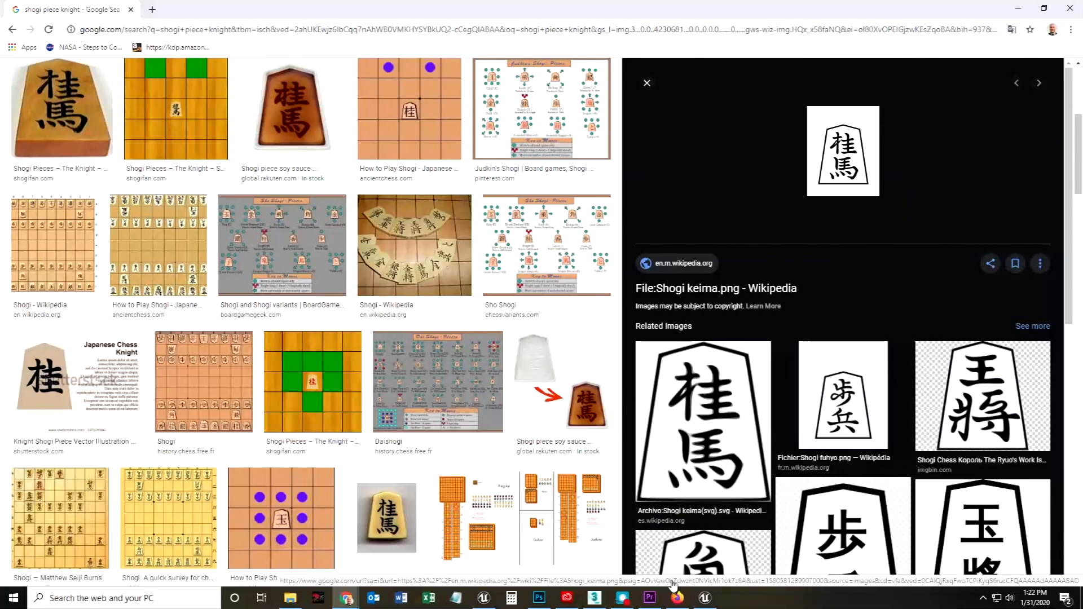
click(539, 598)
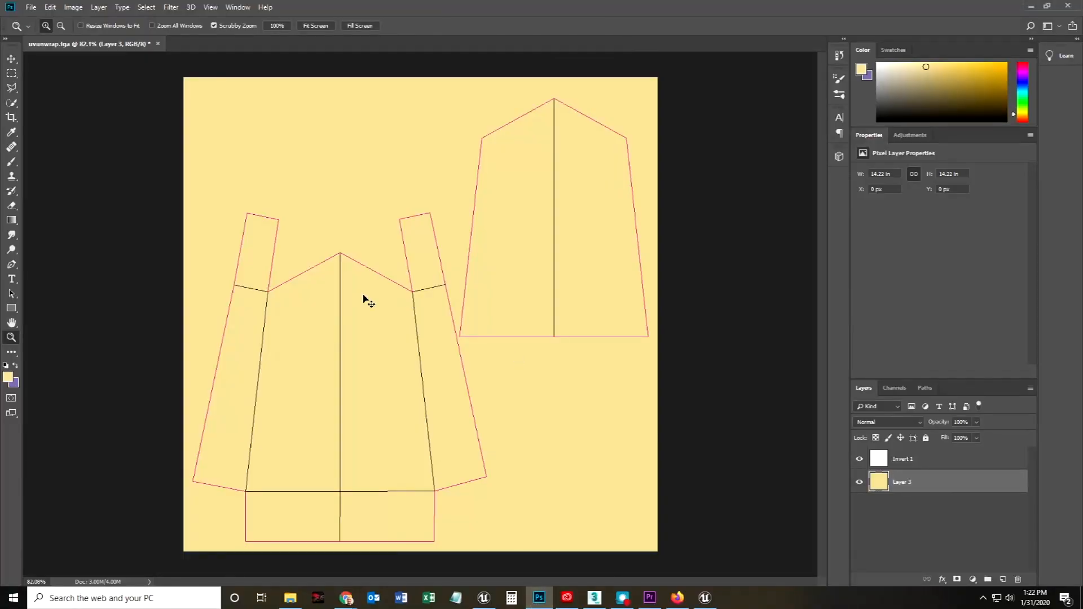
Step: Paste the knight image above the yellow layer, scale it to about 457%, and position it over the lower-left piece face
key(ctrl+v)
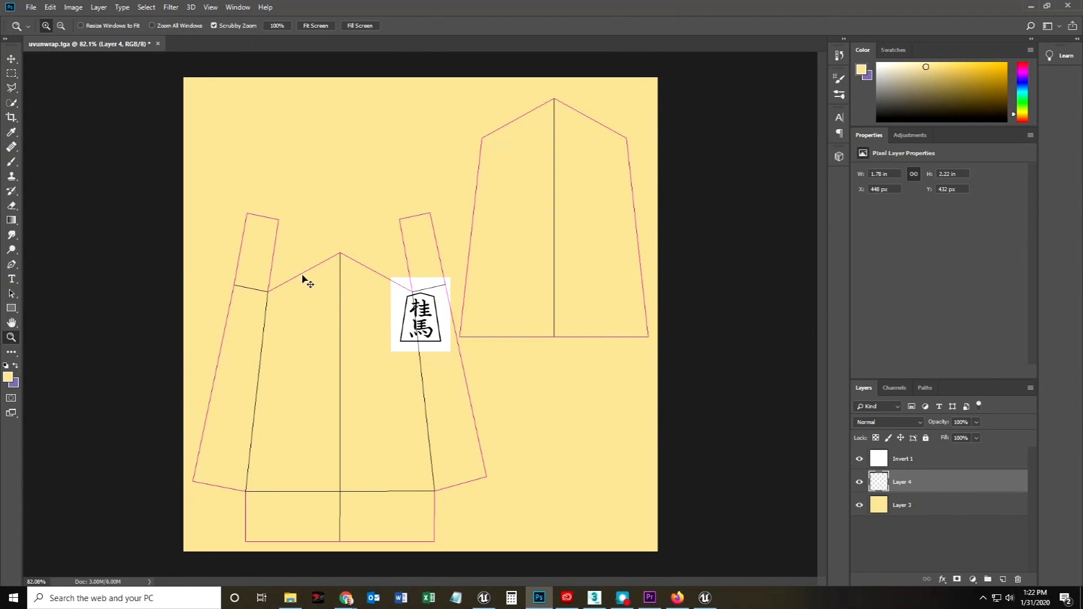
key(ctrl+t)
drag(393, 351, 182, 497)
drag(325, 403, 317, 348)
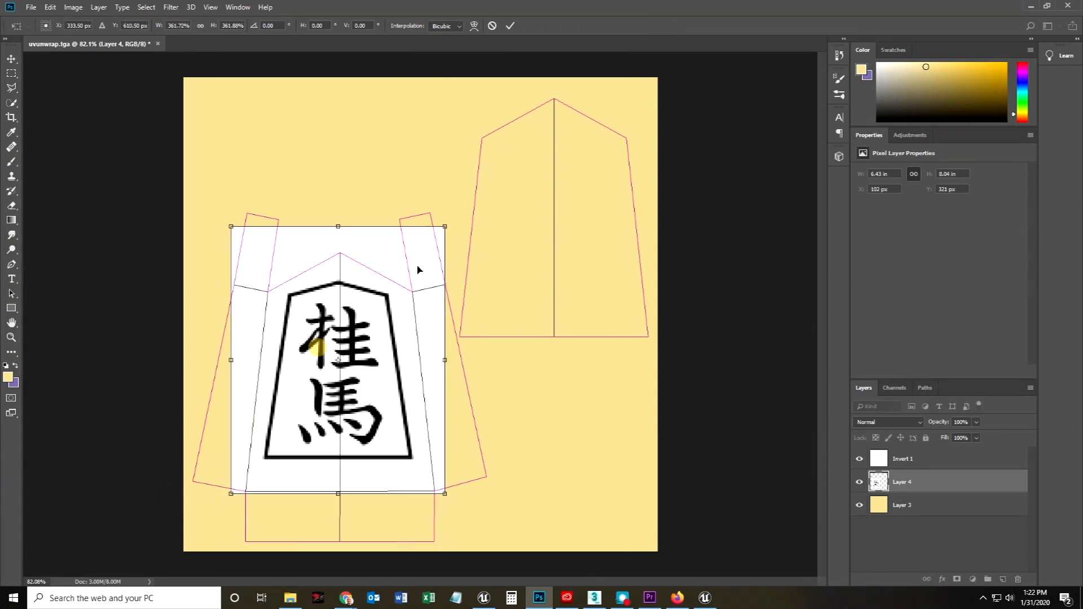
drag(445, 226, 501, 155)
drag(375, 350, 356, 388)
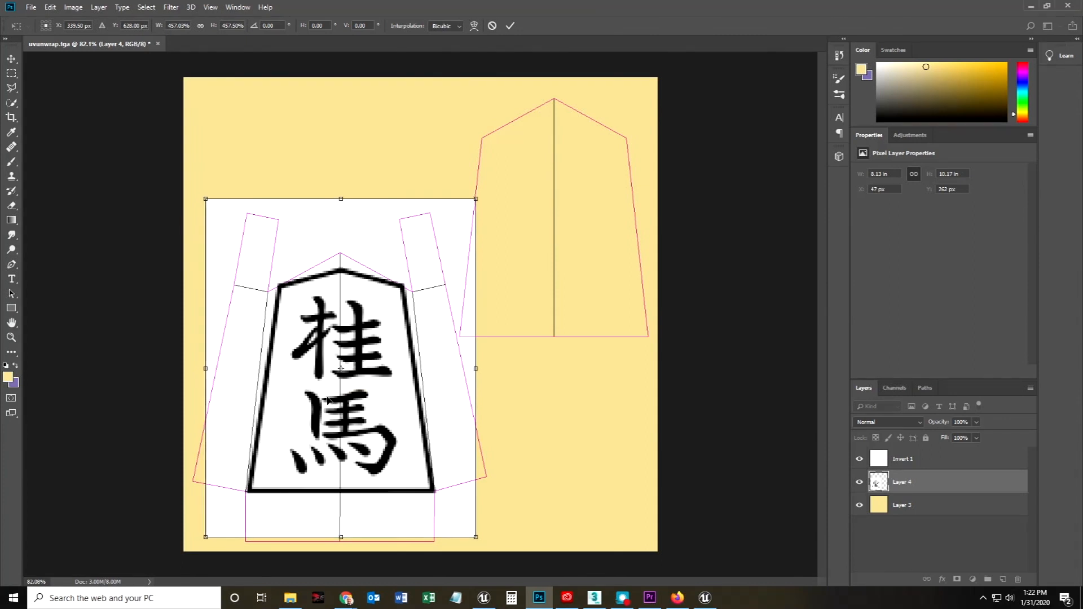
Step: Nudge the knight image up 4 px to align its base with the face's bottom edge, and apply the transform
key(Up)
key(Up)
key(Up)
key(Up)
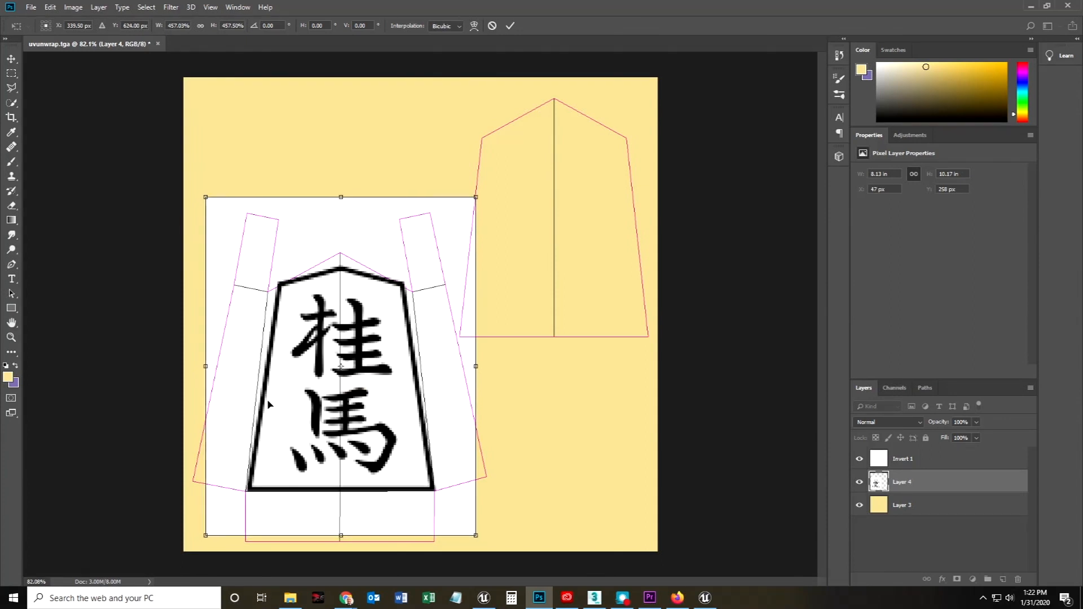
key(Return)
key(z)
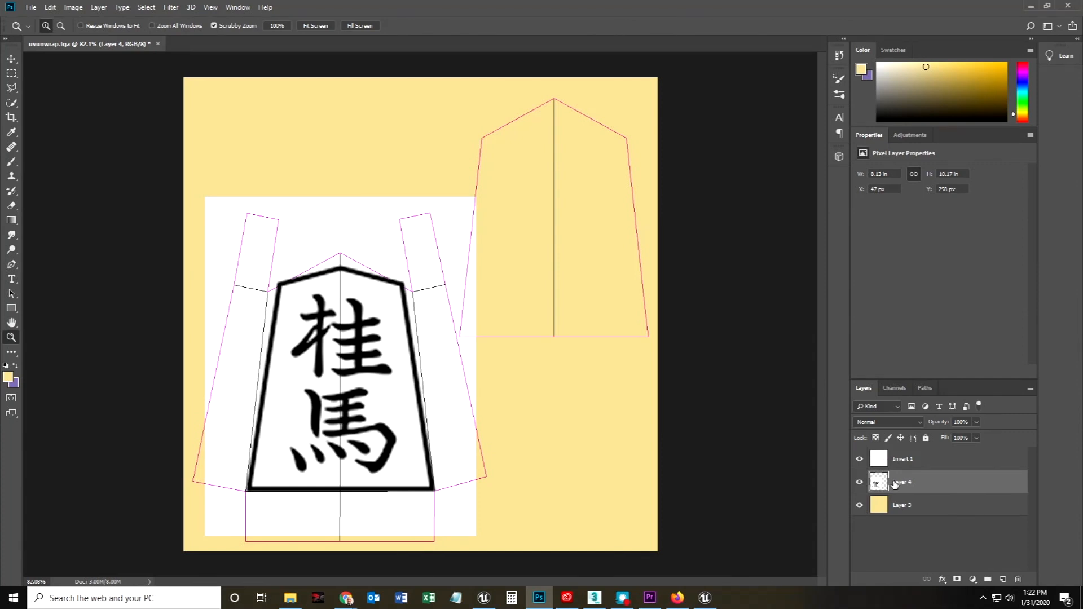
Step: Add a layer mask to the knight image layer
click(957, 580)
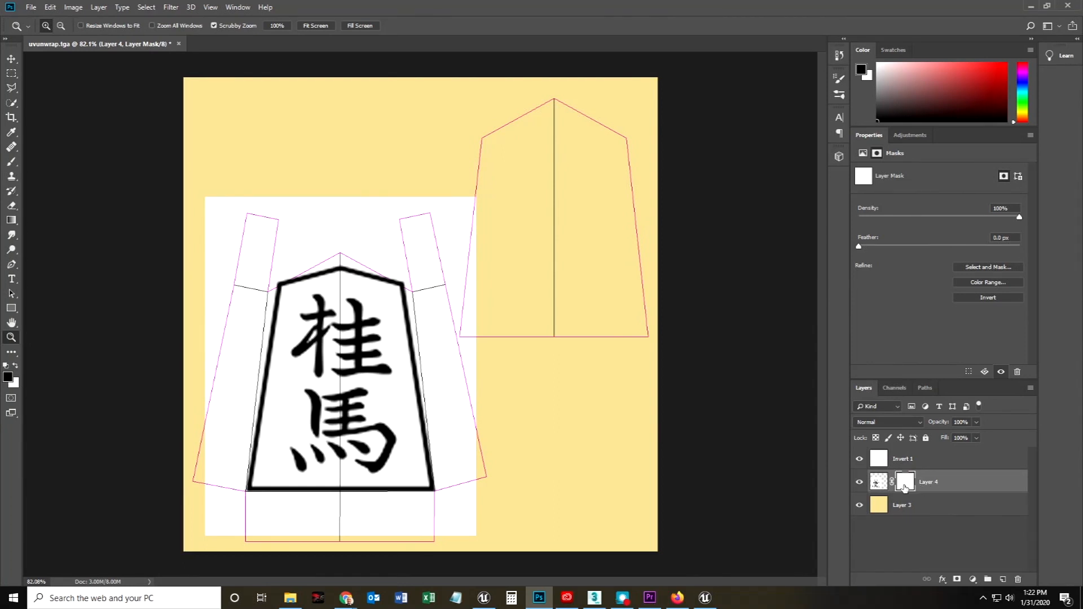
Step: Paint black on the knight layer's mask with a soft 70 px brush to hide the piece outline around the kanji
click(12, 164)
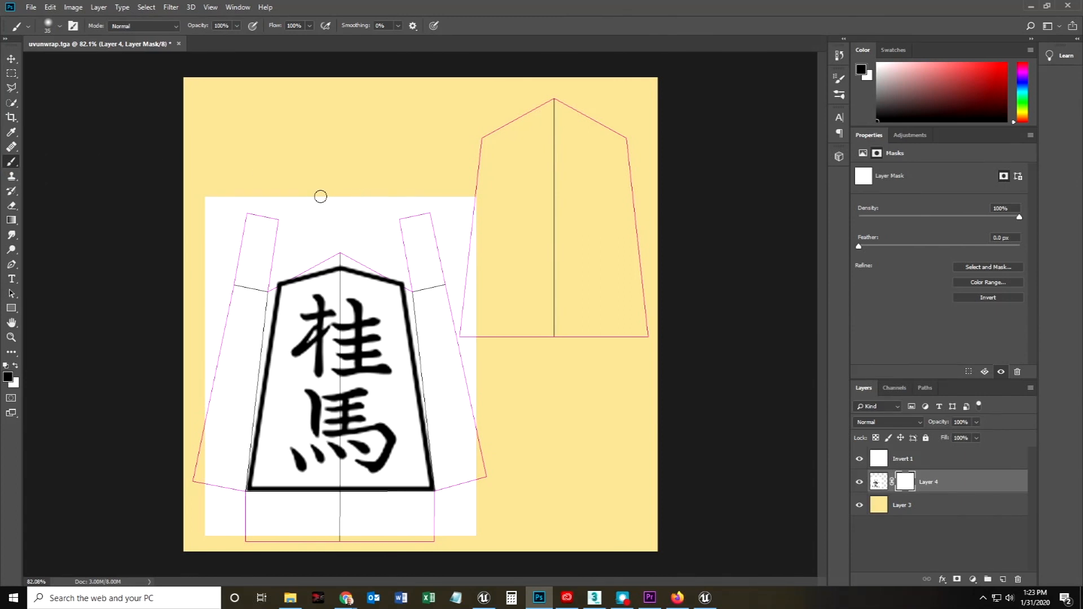
key(bracketright)
key(bracketright)
key(bracketright)
key(bracketright)
key(bracketleft)
key(bracketleft)
key(bracketleft)
key(bracketleft)
key(bracketleft)
mouse_move(287, 302)
mouse_down()
mouse_move(260, 374)
mouse_move(264, 323)
mouse_move(270, 299)
mouse_move(247, 498)
mouse_move(247, 481)
mouse_move(316, 494)
mouse_move(462, 490)
mouse_move(248, 503)
mouse_move(443, 500)
mouse_move(436, 443)
mouse_move(428, 473)
mouse_move(420, 359)
mouse_move(416, 332)
mouse_move(415, 372)
mouse_move(398, 277)
mouse_move(295, 264)
mouse_move(392, 272)
mouse_move(322, 266)
mouse_move(290, 274)
mouse_up()
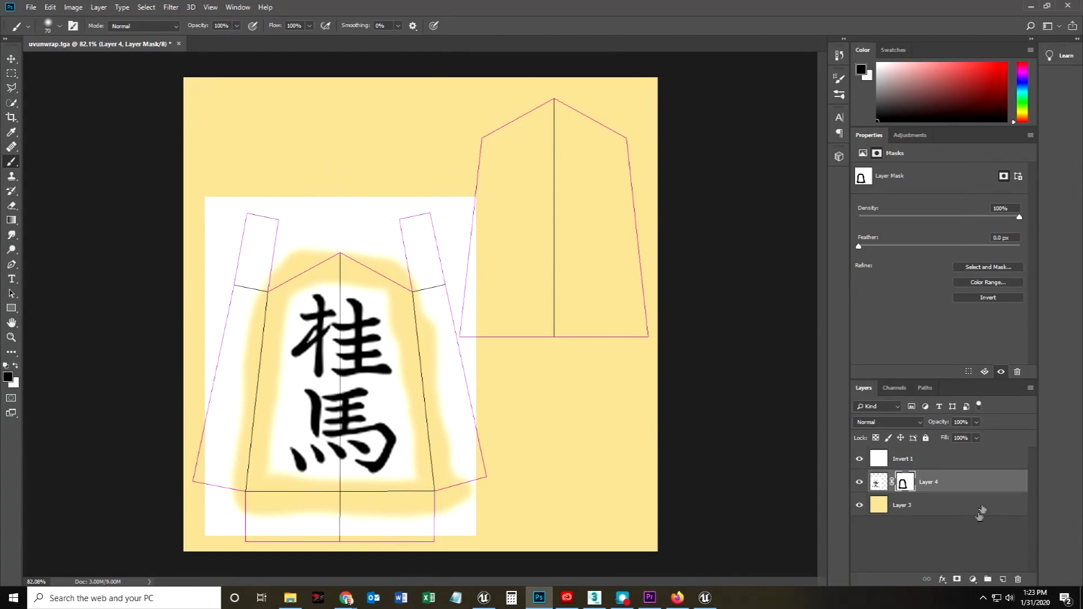
Step: Set the blend mode of the kanji image layer, Layer 4, to Multiply
key(ctrl+2)
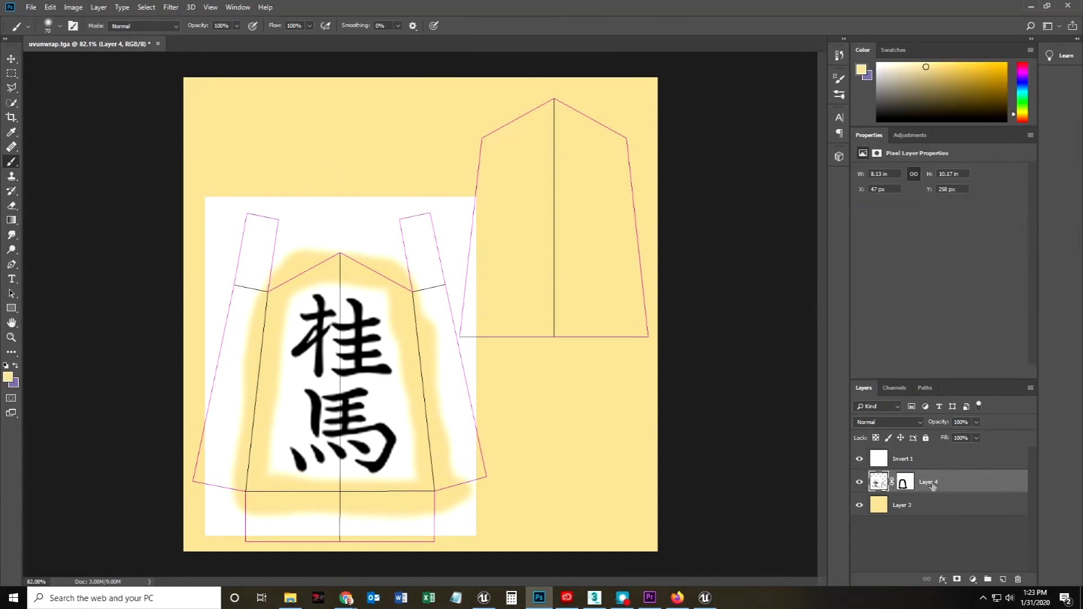
click(920, 425)
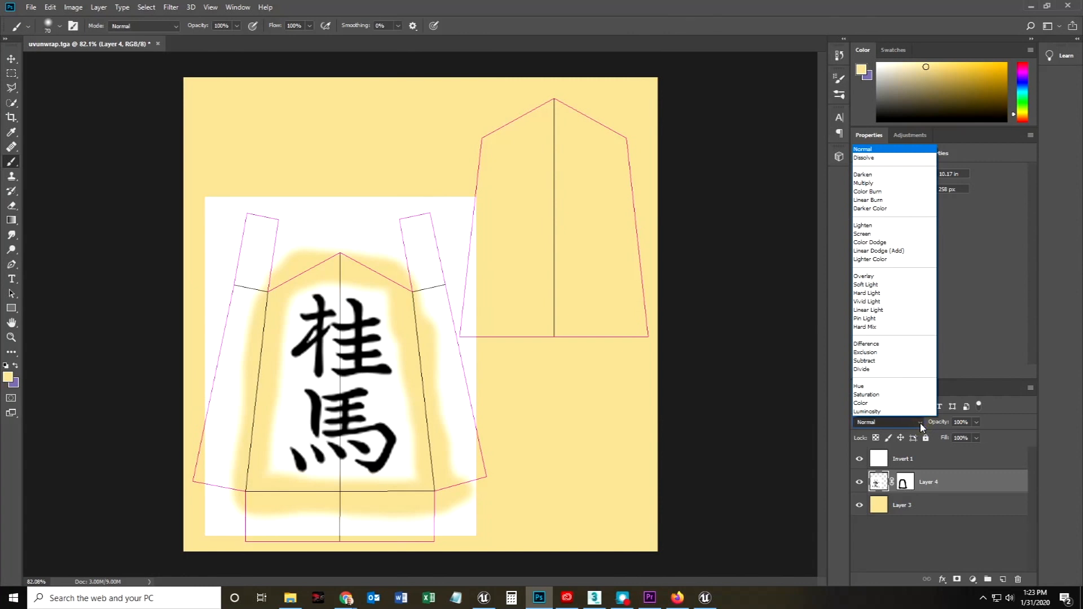
click(866, 183)
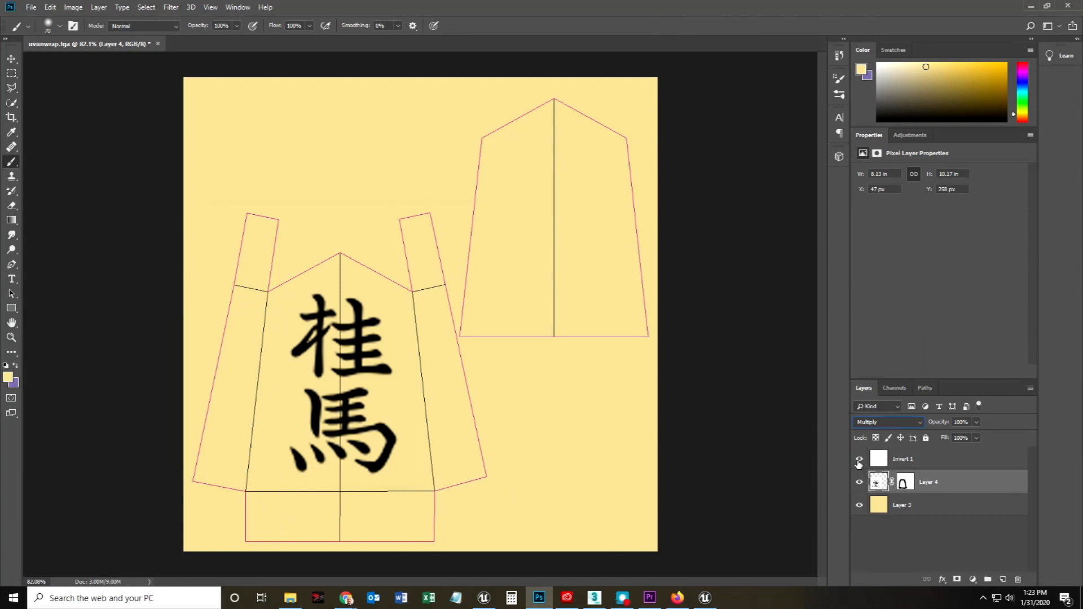
Step: Hide the Invert 1 UV template layer and toggle the kanji layer's visibility to check for leftover edges
click(859, 460)
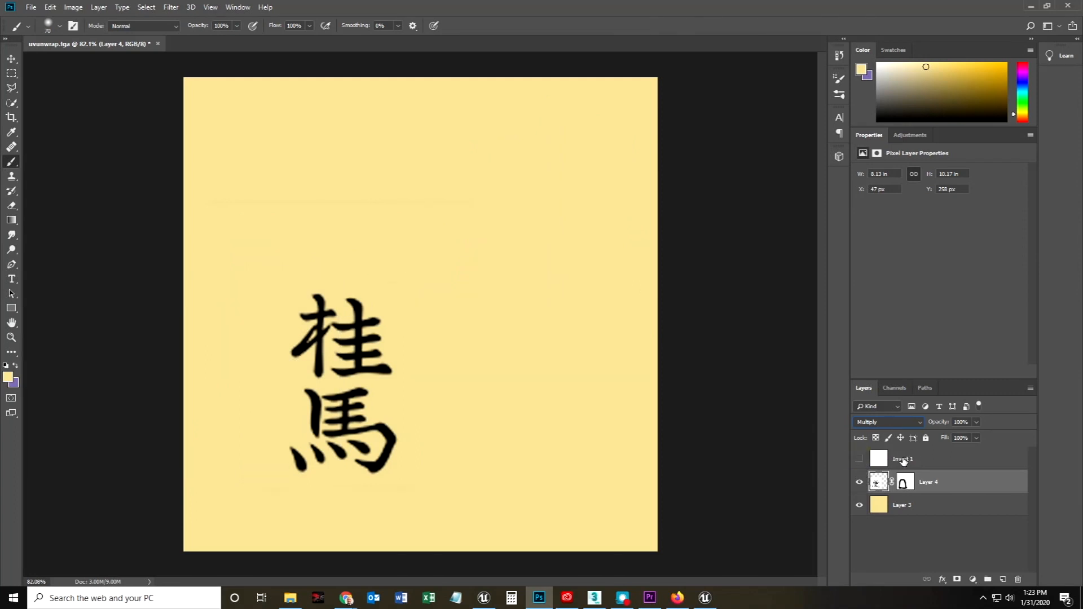
click(859, 460)
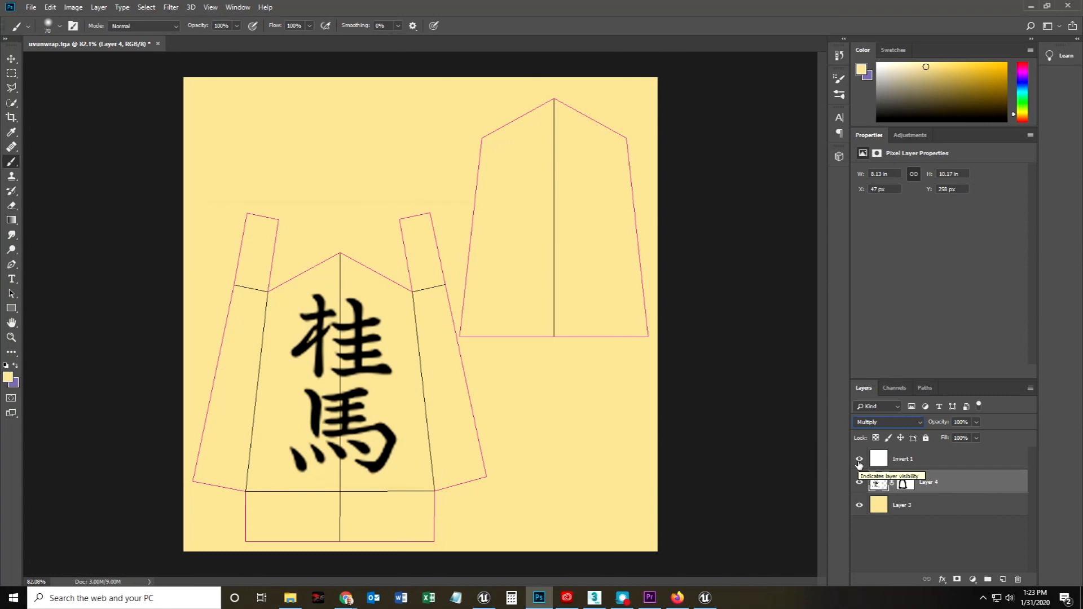
click(859, 460)
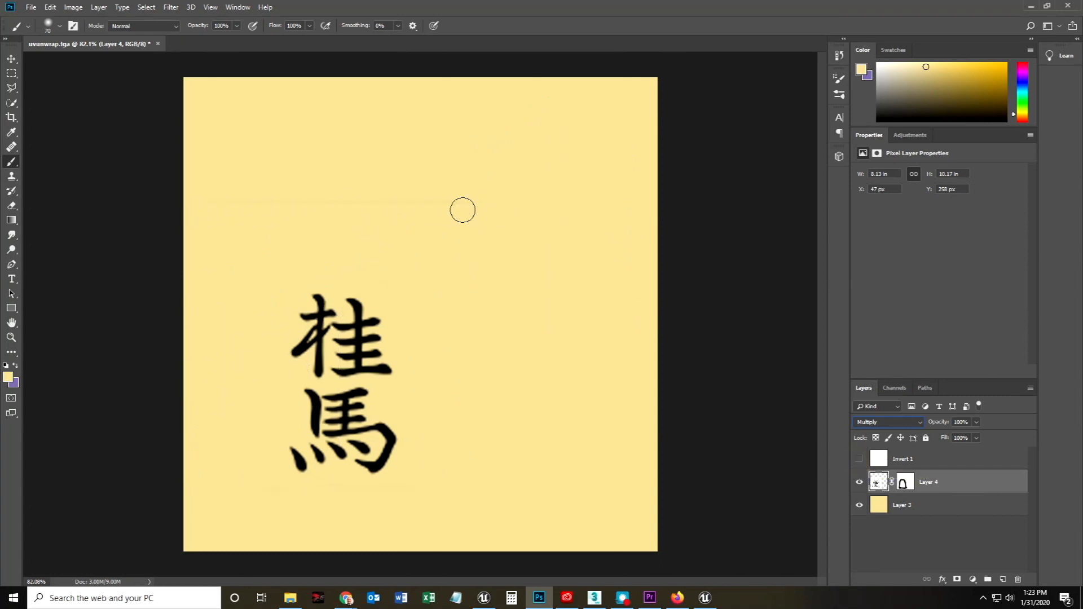
click(858, 484)
click(858, 484)
Step: Mask out the faint leftover edge line above the kanji on Layer 4's mask, and add a new layer above it
drag(227, 205, 354, 207)
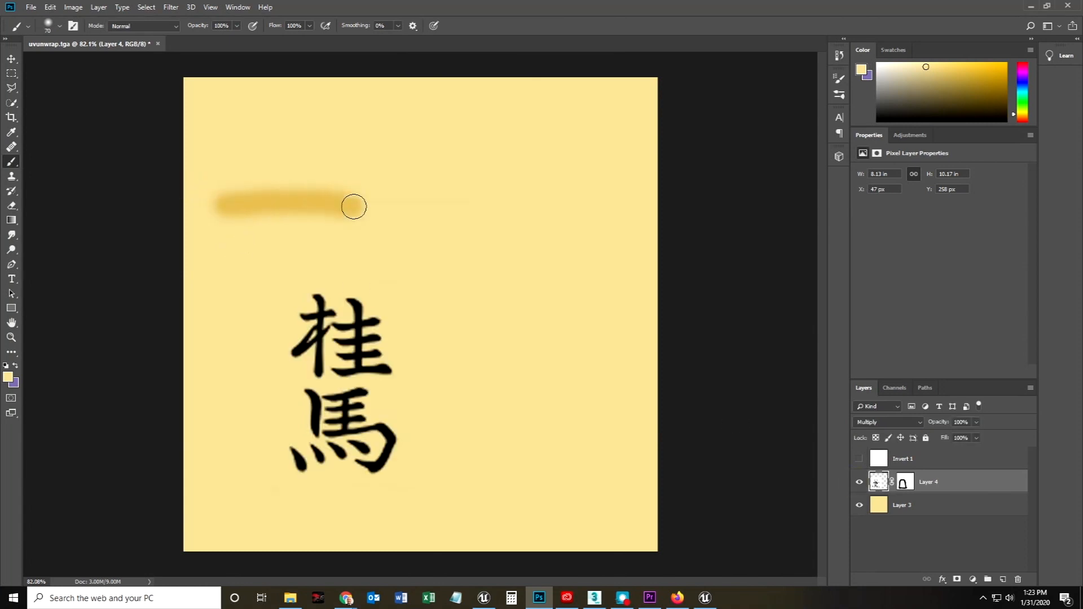
key(ctrl+z)
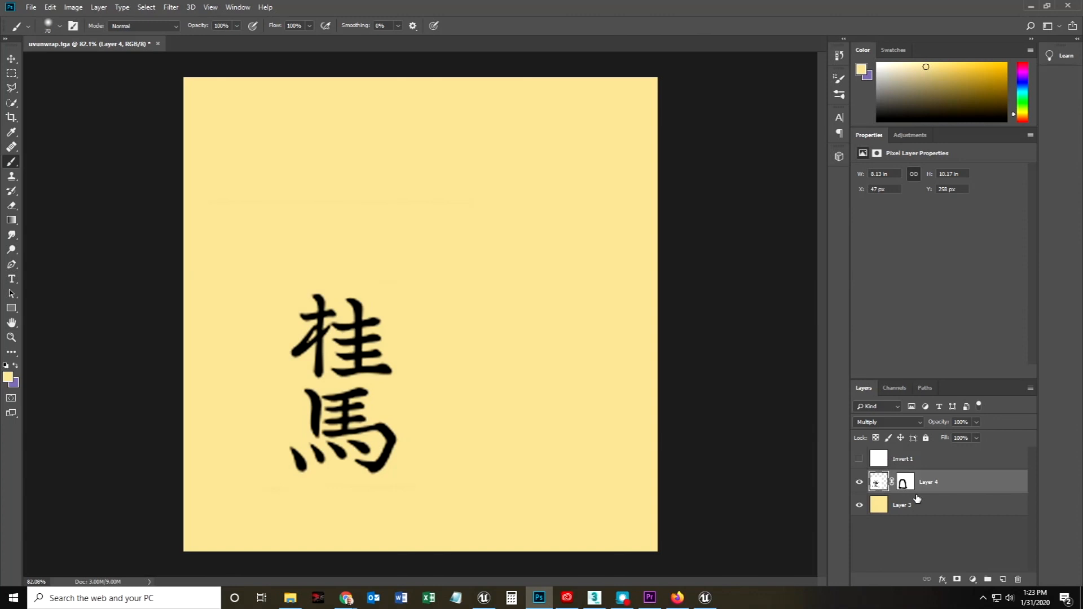
click(904, 484)
drag(222, 196, 426, 209)
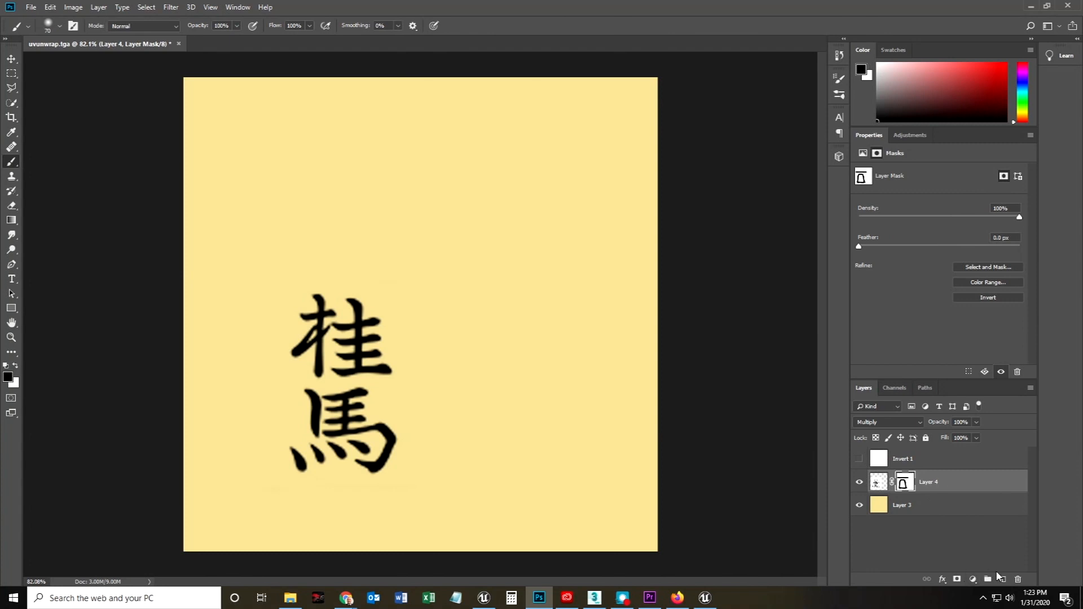
click(1004, 579)
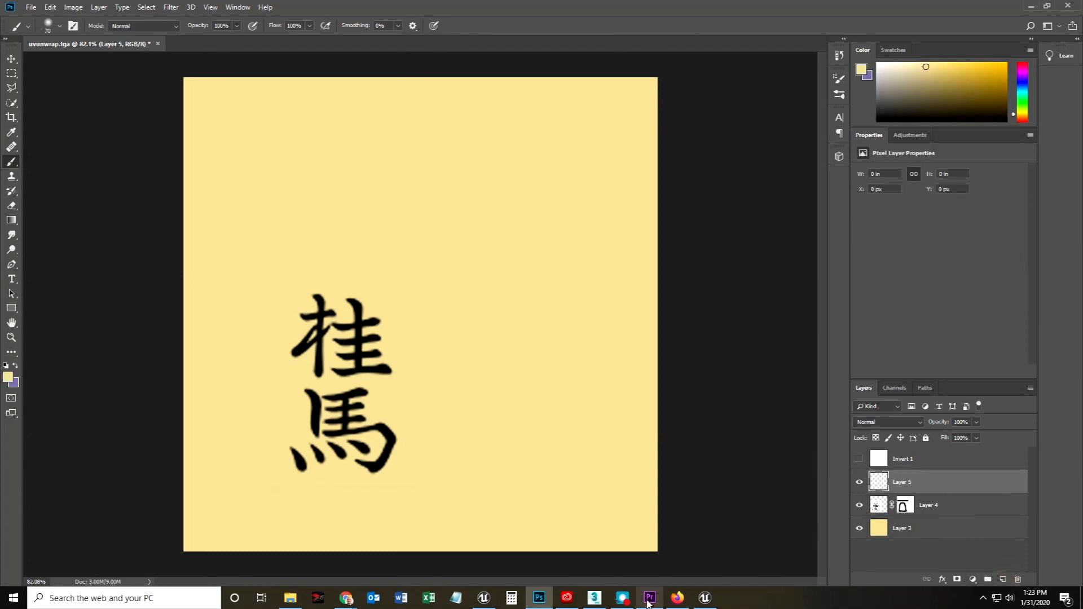
Step: Switch to Chrome, examine the shogi knight image results for colour and lettering references, and return to Photoshop
mouse_move(344, 600)
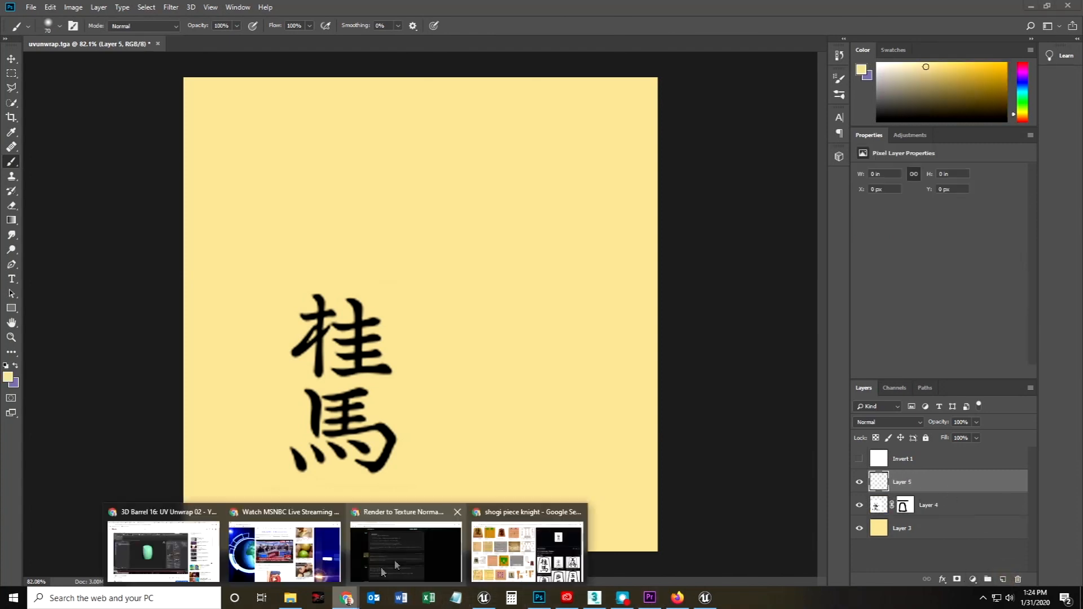
click(528, 545)
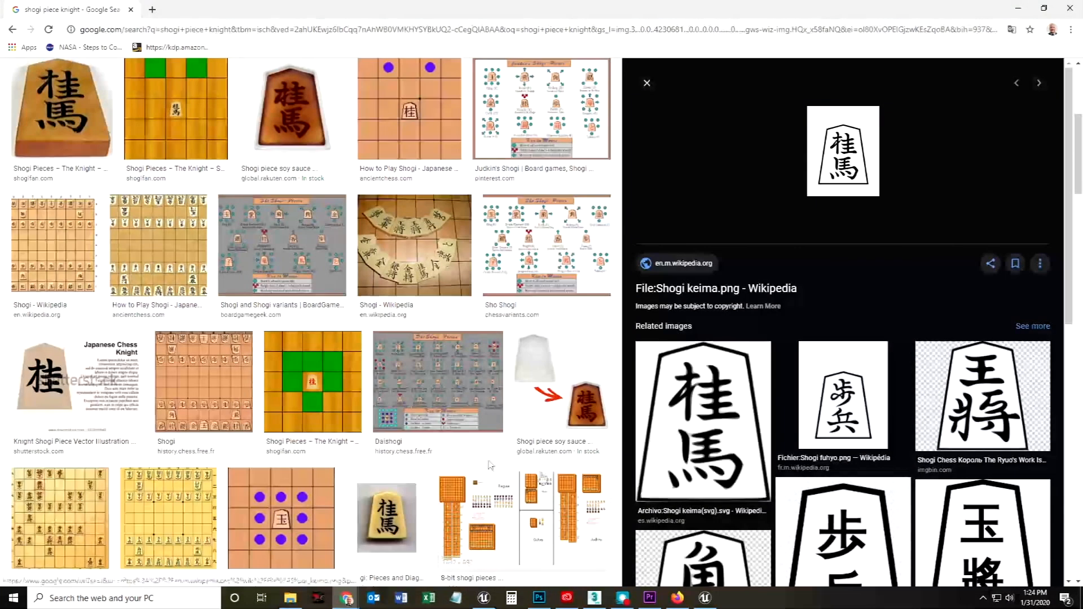
scroll(173, 265, up, 5)
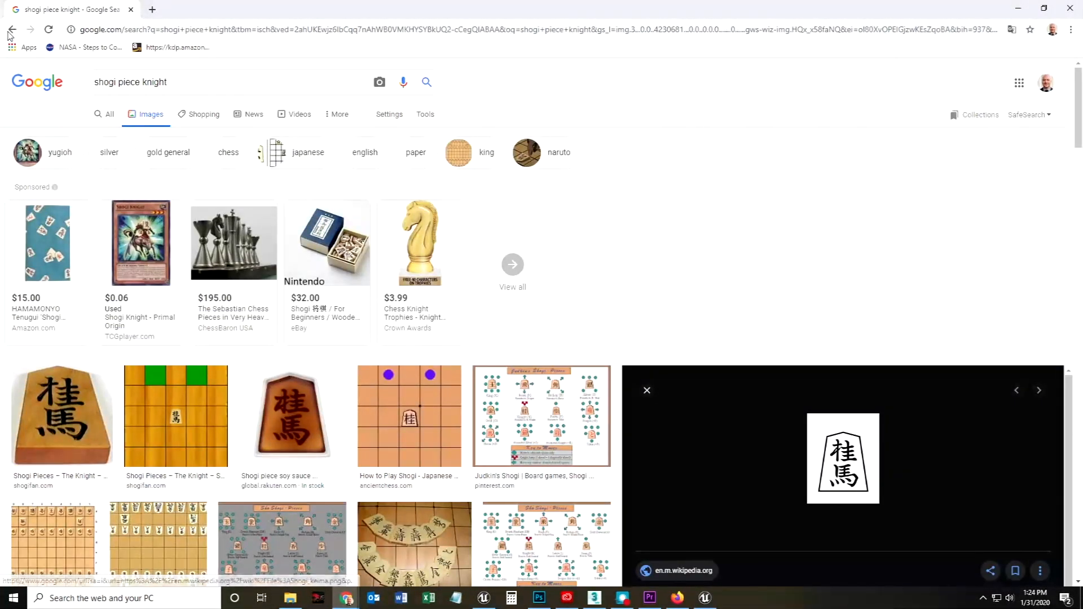
key(alt+Left)
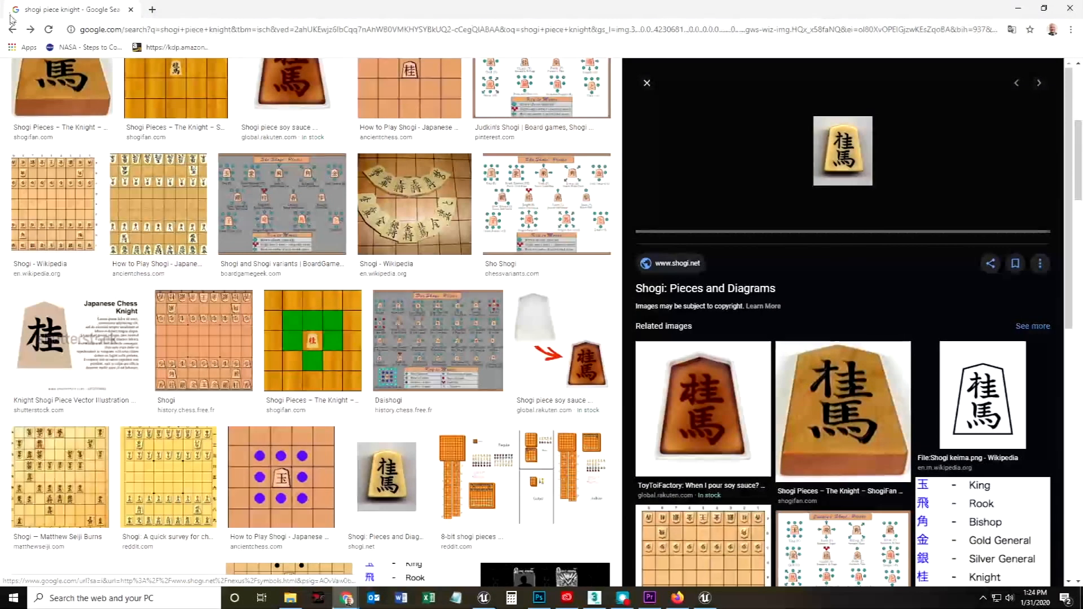
key(alt+Left)
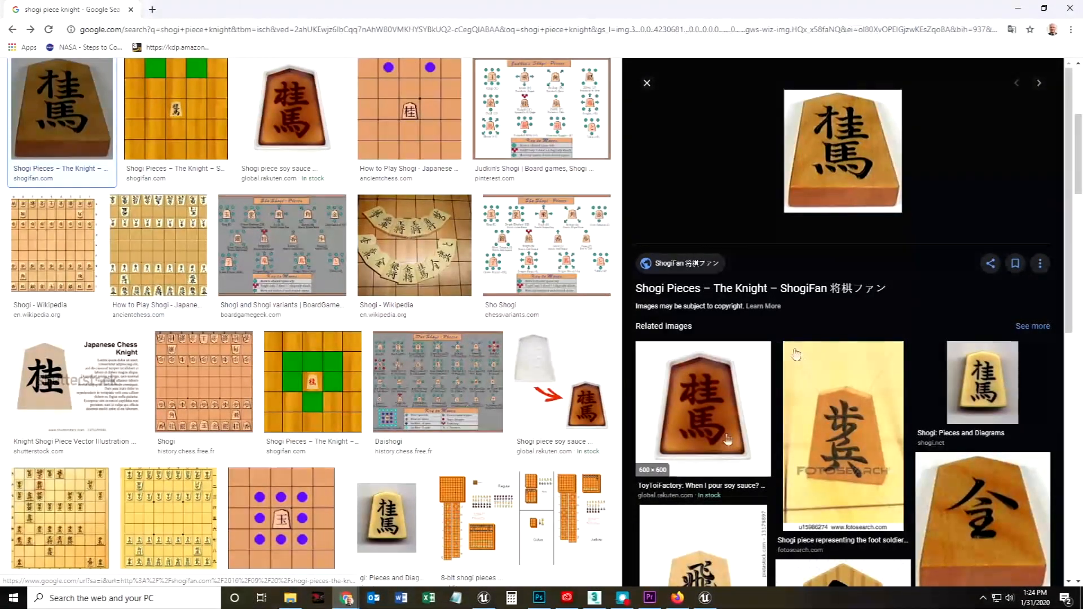
click(346, 134)
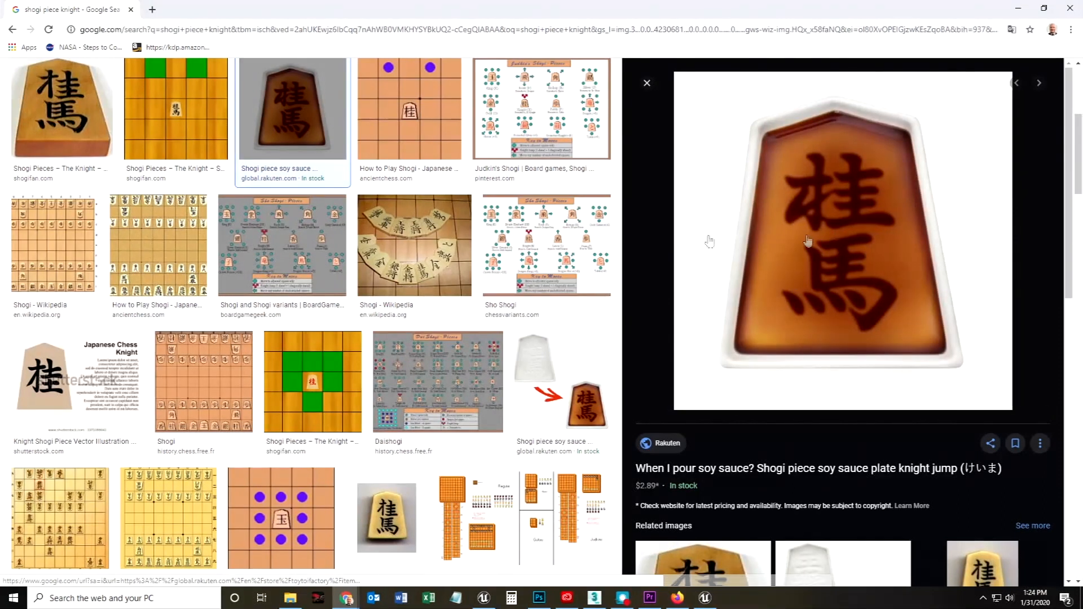
key(alt+Left)
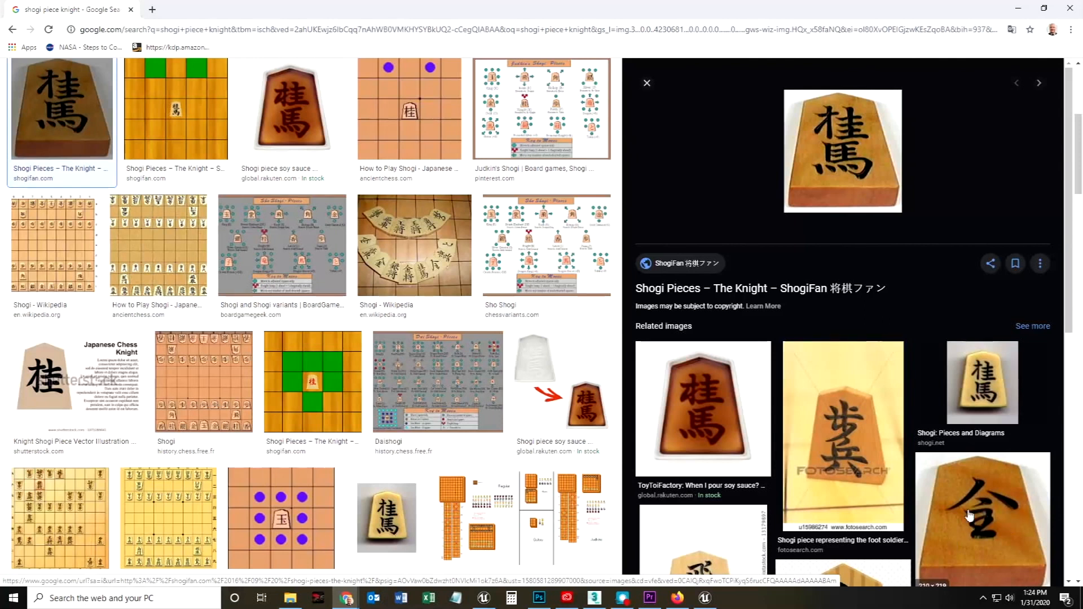
scroll(788, 560, down, 7)
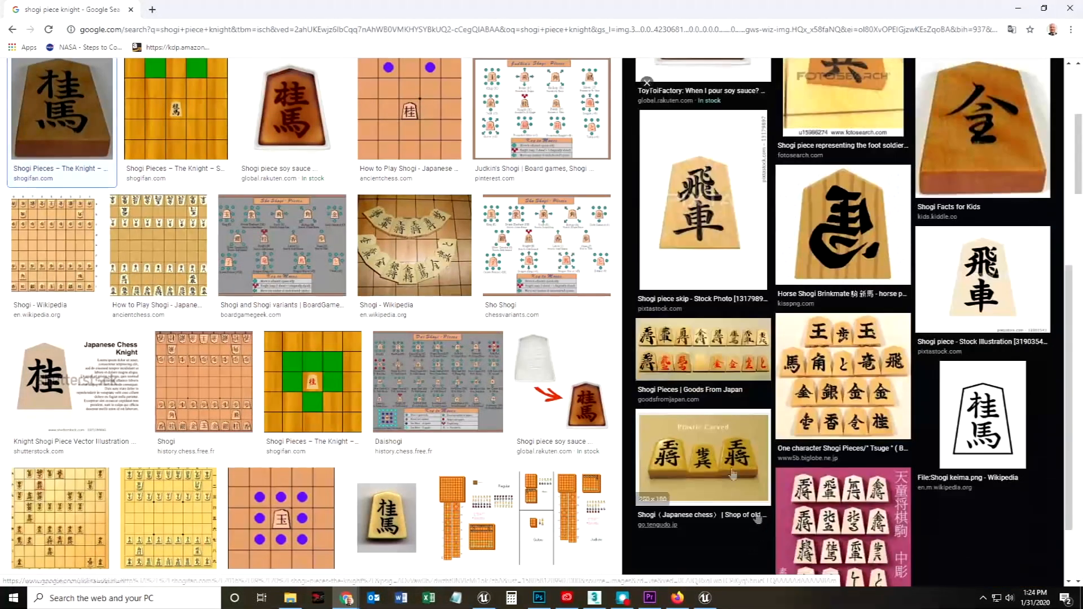
click(823, 405)
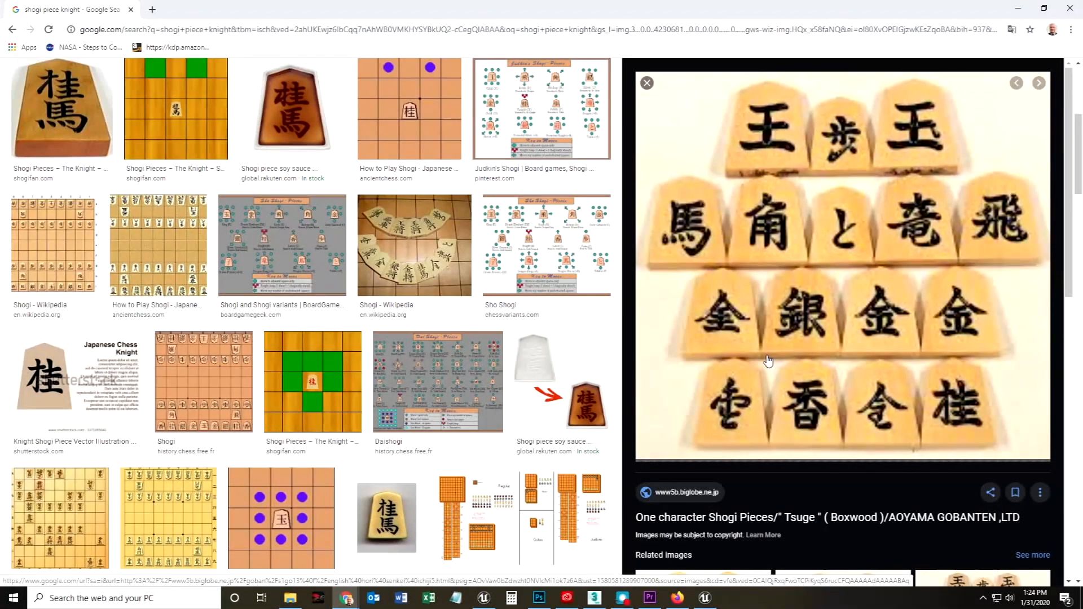
click(1019, 8)
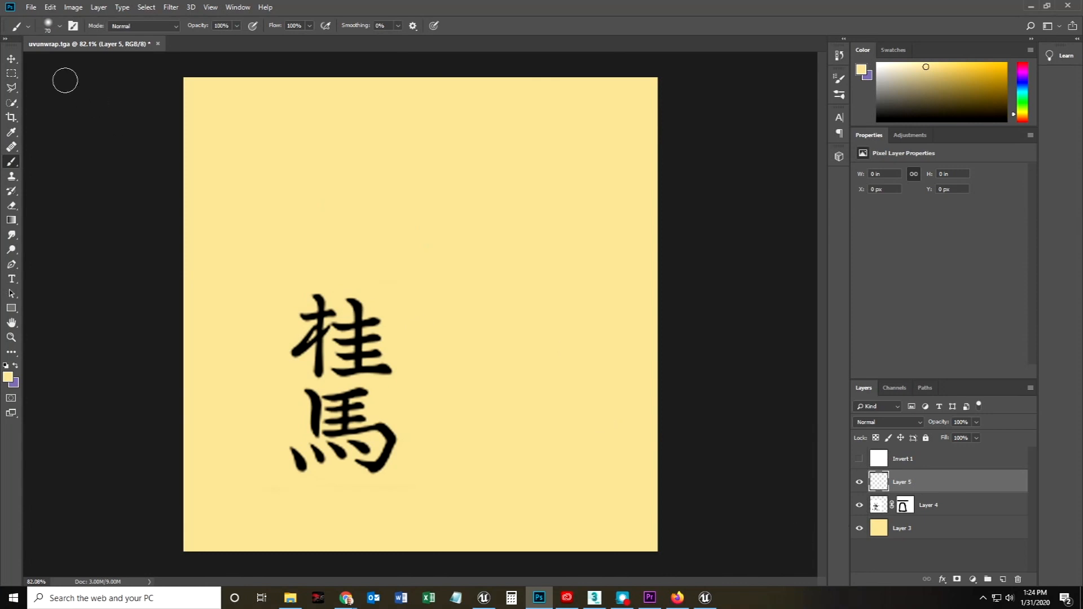
Step: Save the layered document as ShogiKnight.psd in the 05ShogiPiece Maps folder
click(30, 8)
click(51, 131)
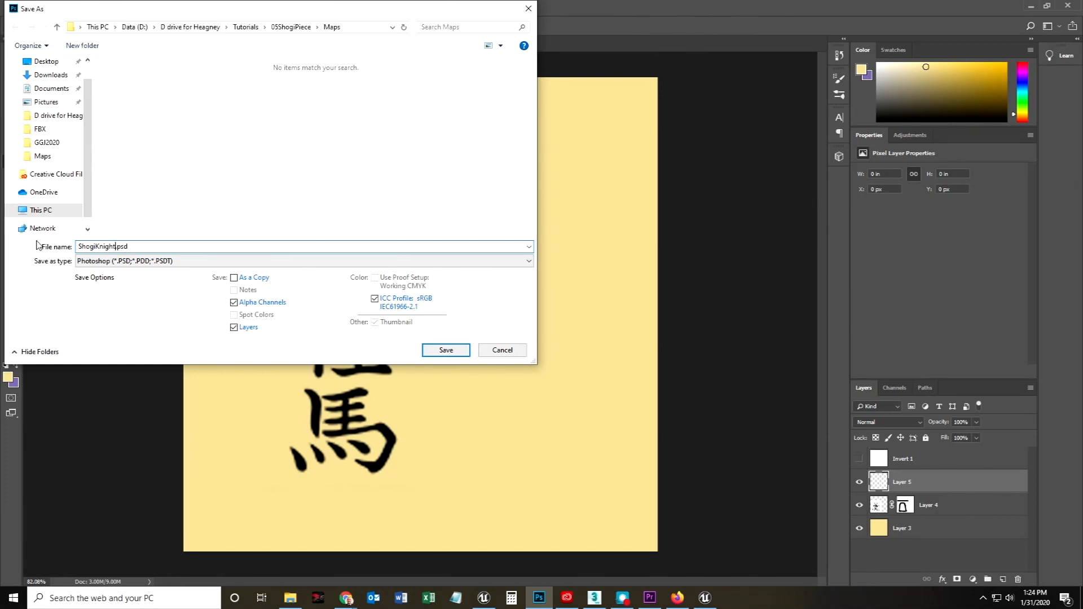
key(Return)
click(666, 169)
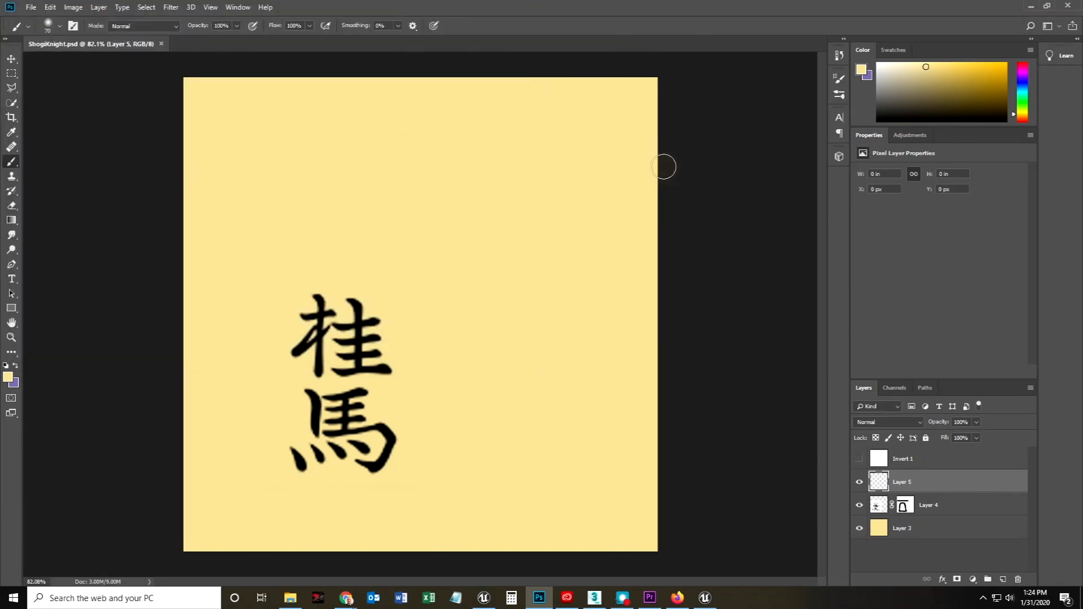
Step: Save a Targa copy of the texture as T_ShKnight_D.tga in the Maps folder at 32 bits/pixel
click(31, 7)
click(62, 133)
click(174, 262)
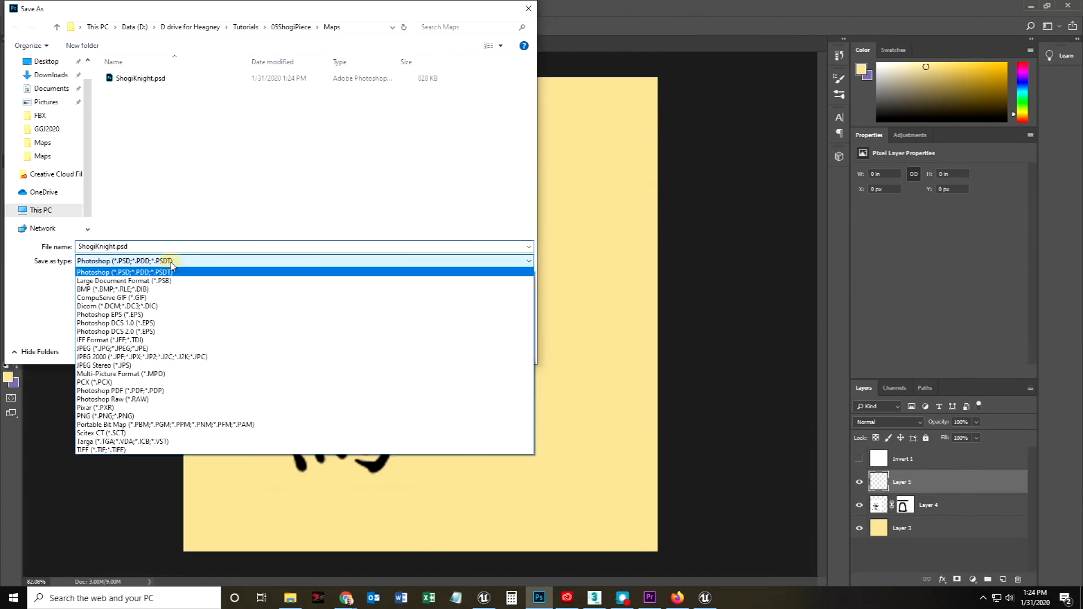
click(107, 443)
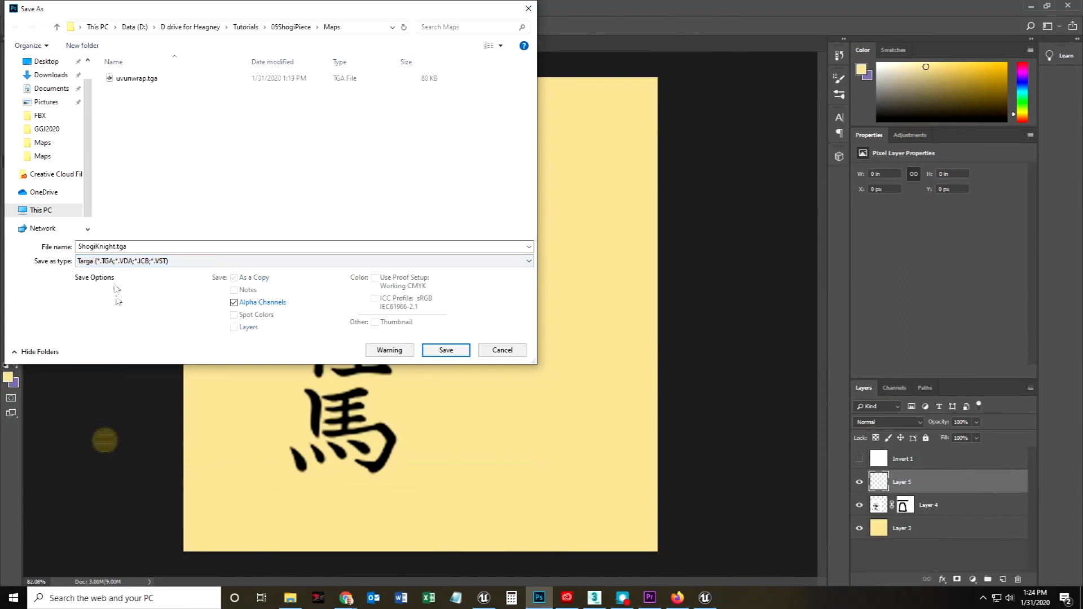
double_click(113, 247)
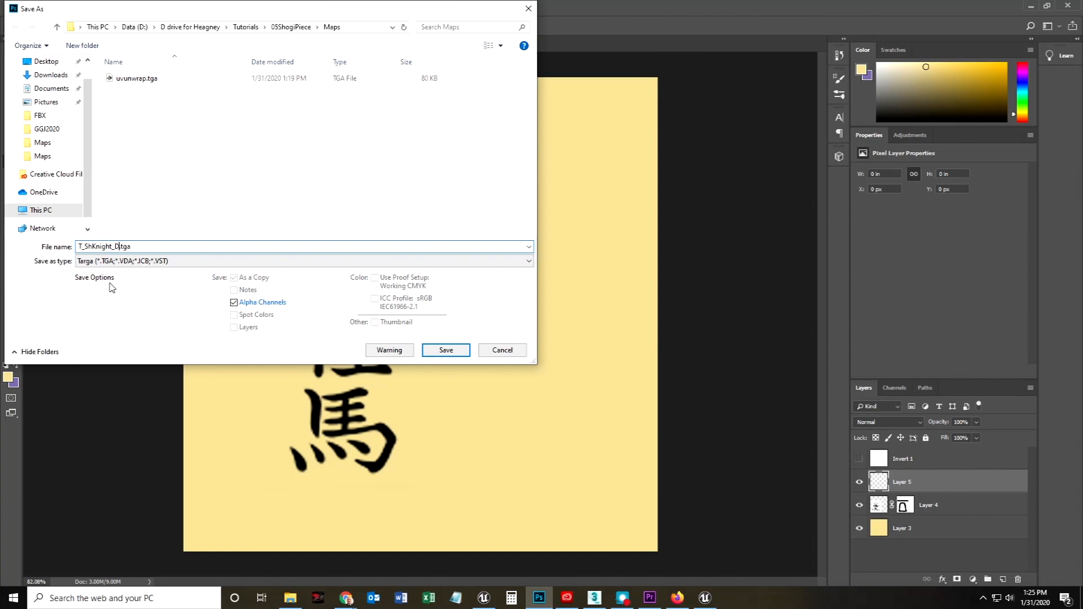
key(Return)
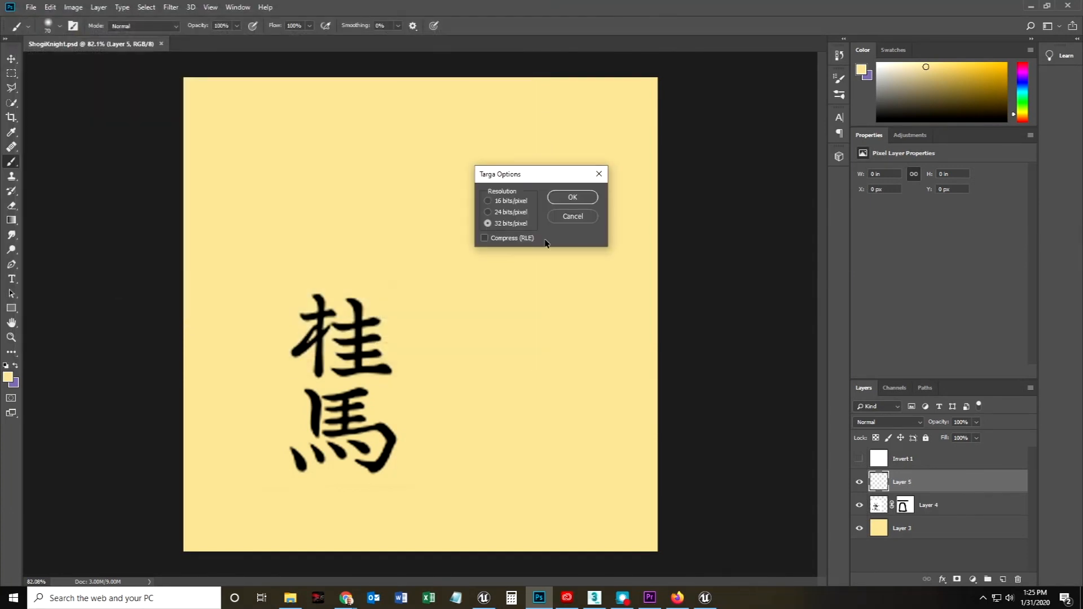
click(579, 215)
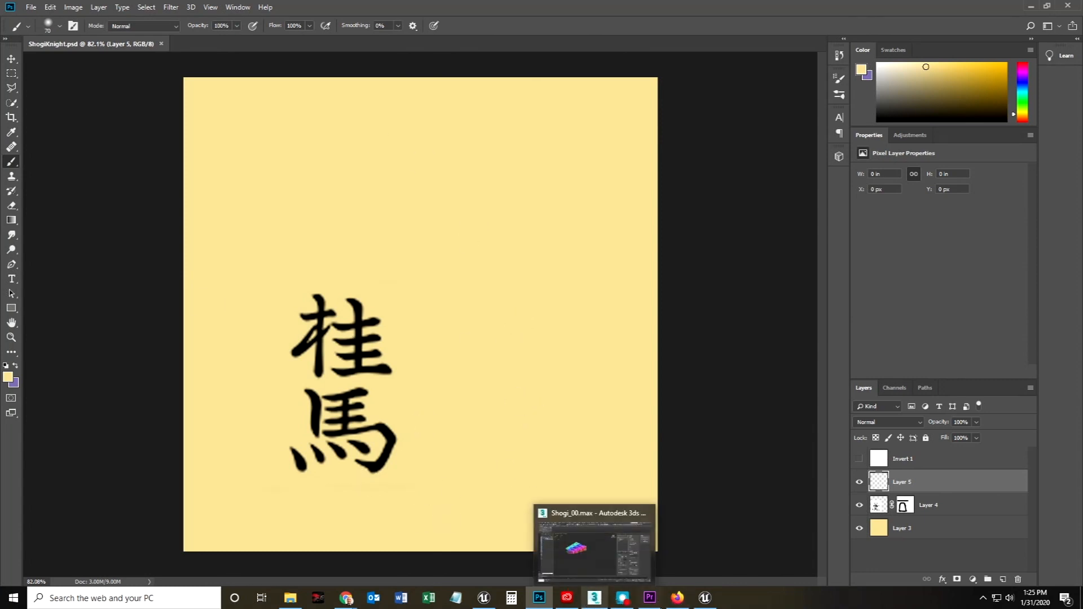
Step: Switch to Unreal Editor, import T_ShKnight_D.tga from the Maps folder into the Tutorials/Shogi content folder, and open the imported texture
click(706, 599)
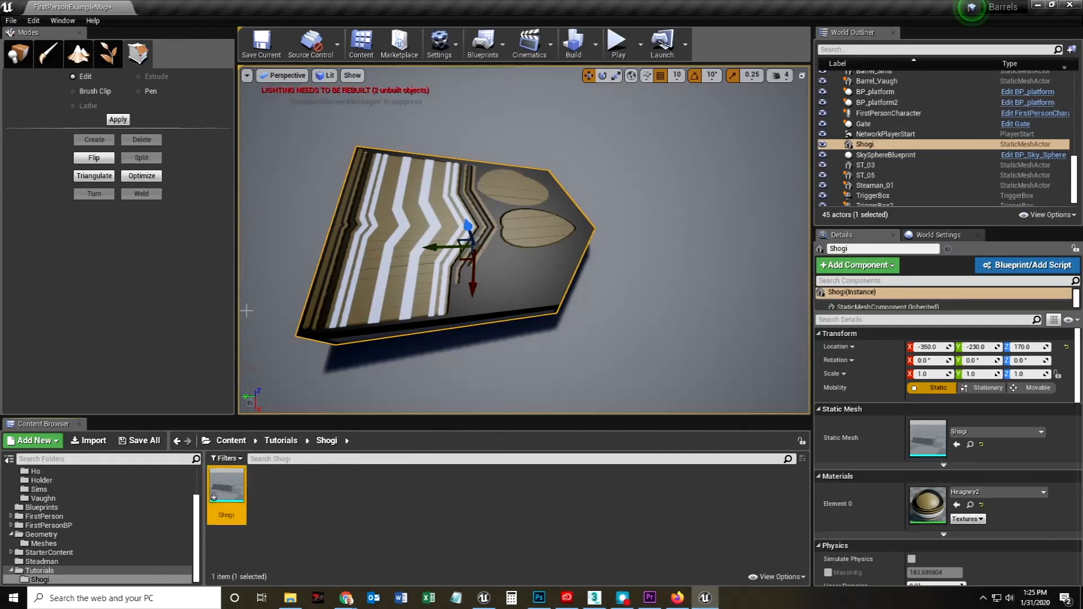
click(343, 509)
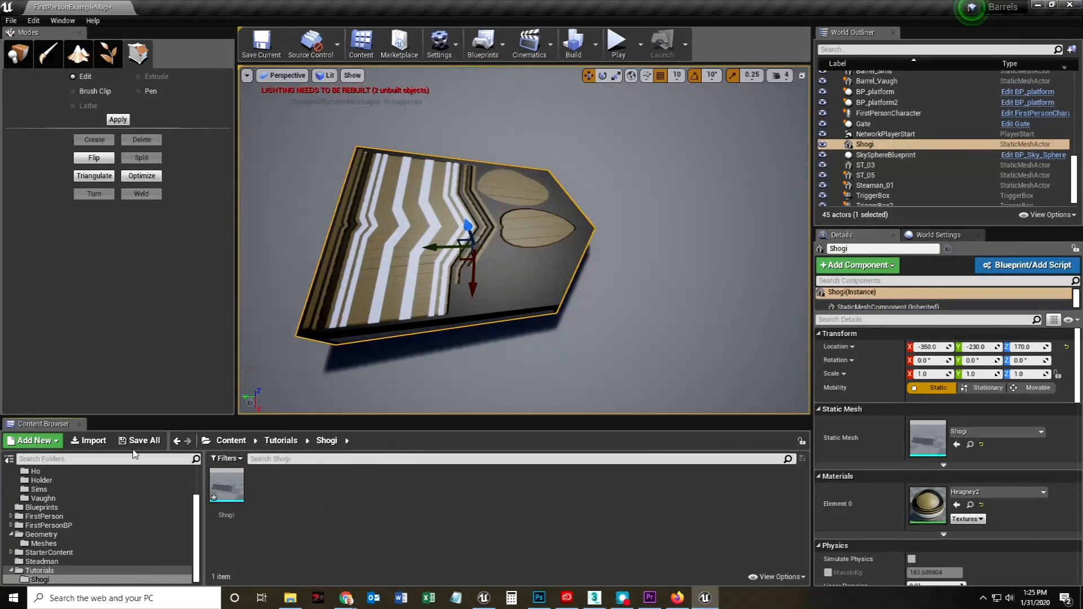
click(106, 437)
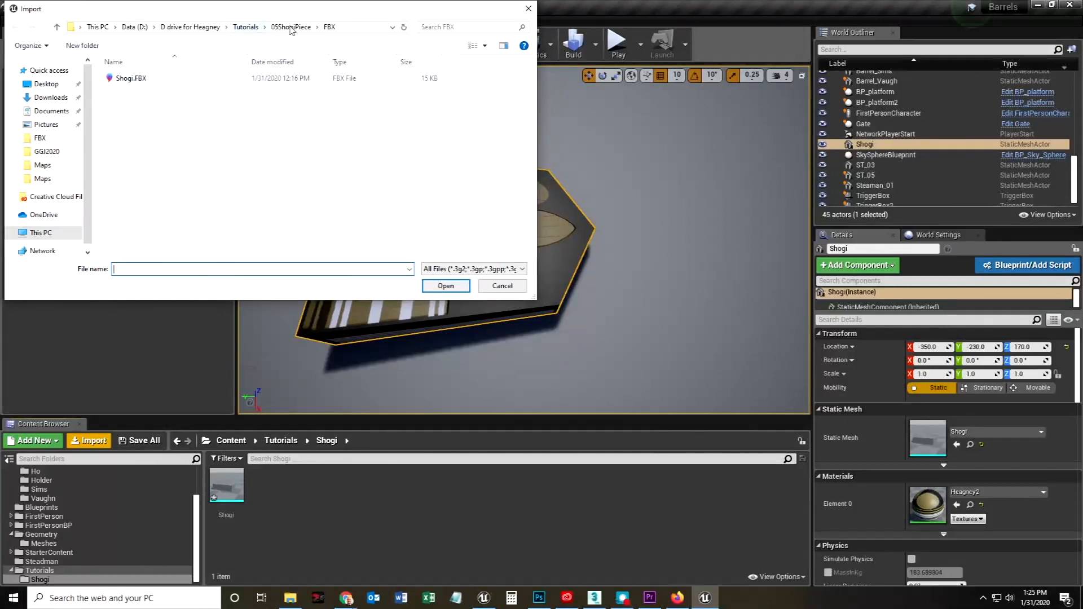
click(292, 29)
double_click(124, 92)
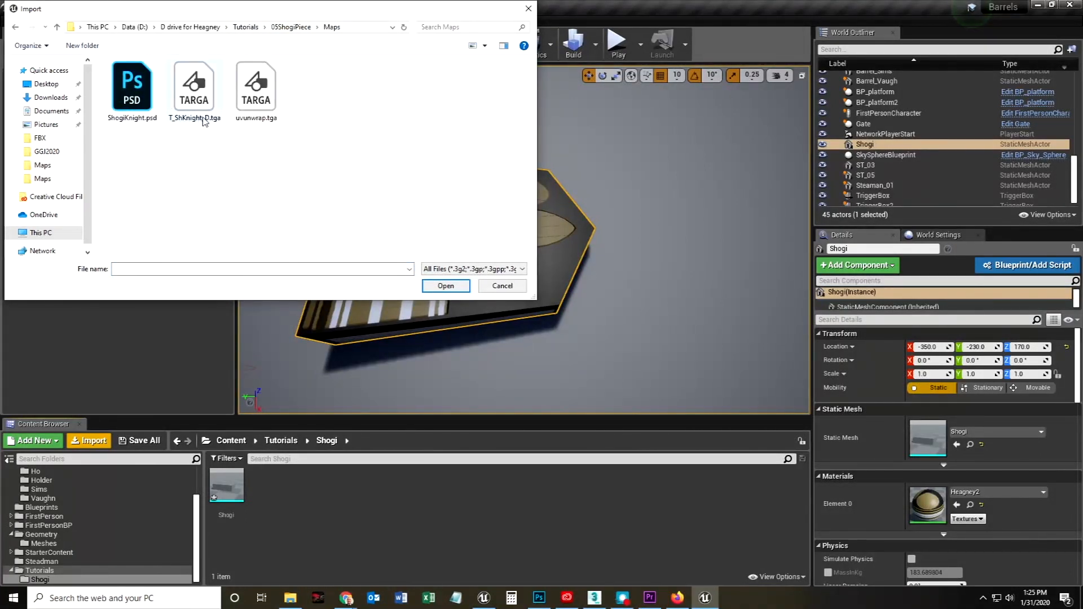
click(190, 98)
double_click(193, 99)
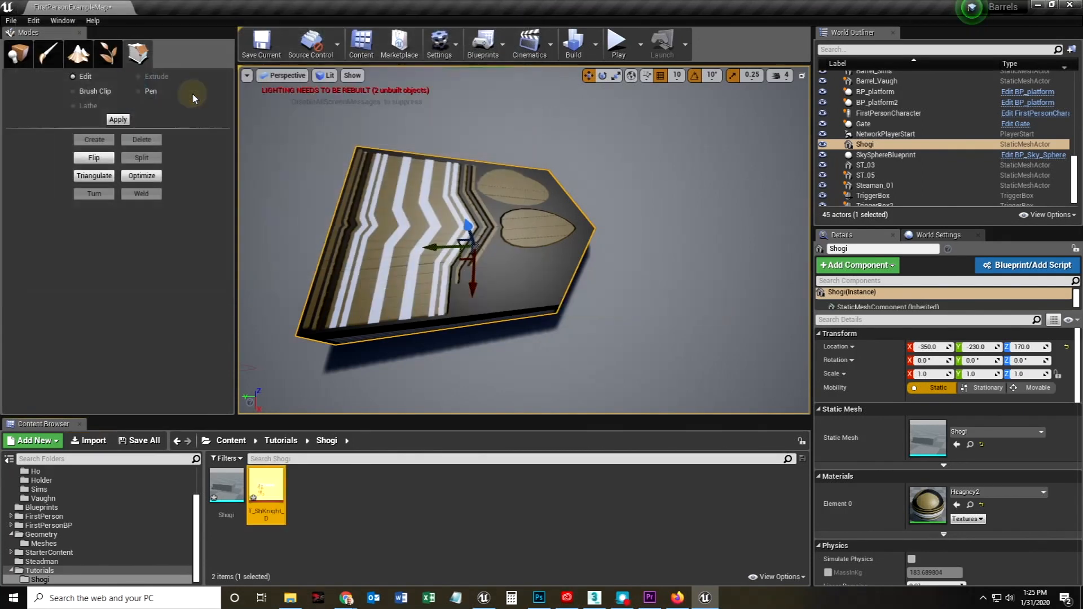
double_click(270, 486)
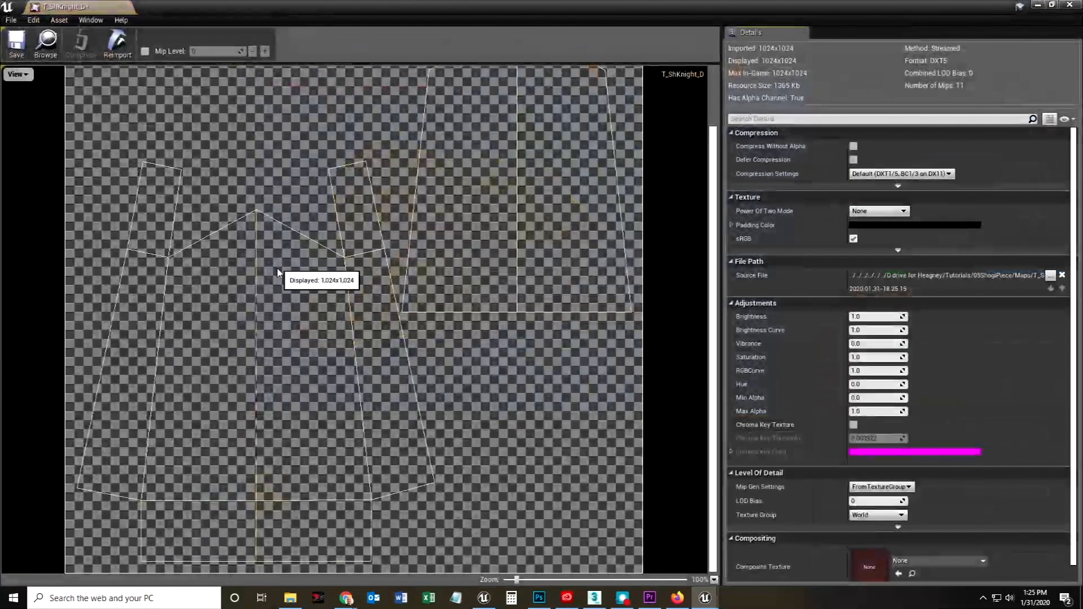
Step: Check the viewing options of the T_ShKnight_D texture and close its editor
click(20, 75)
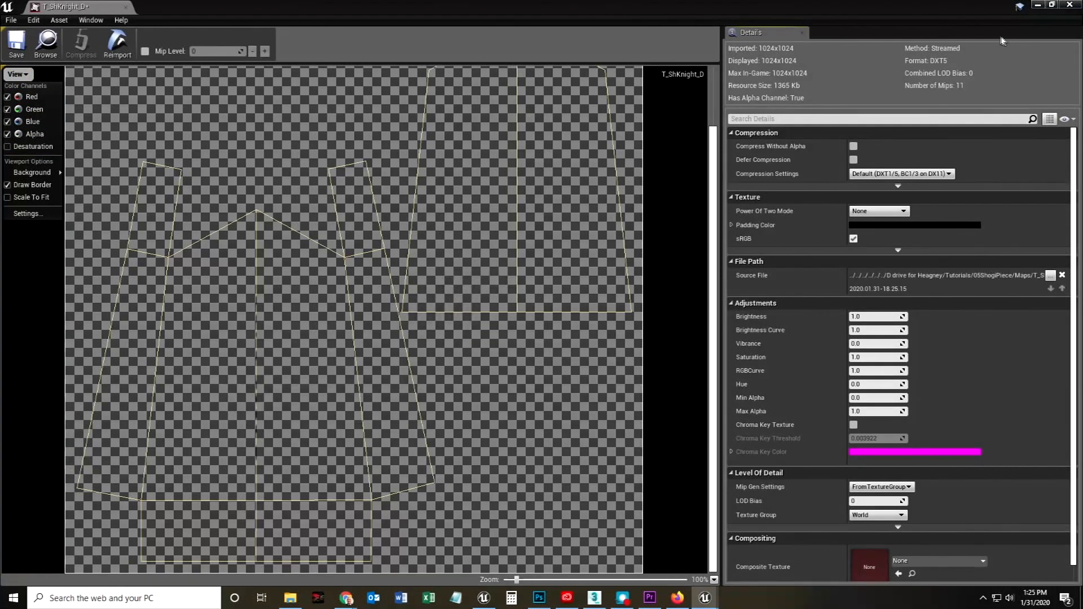
click(1072, 6)
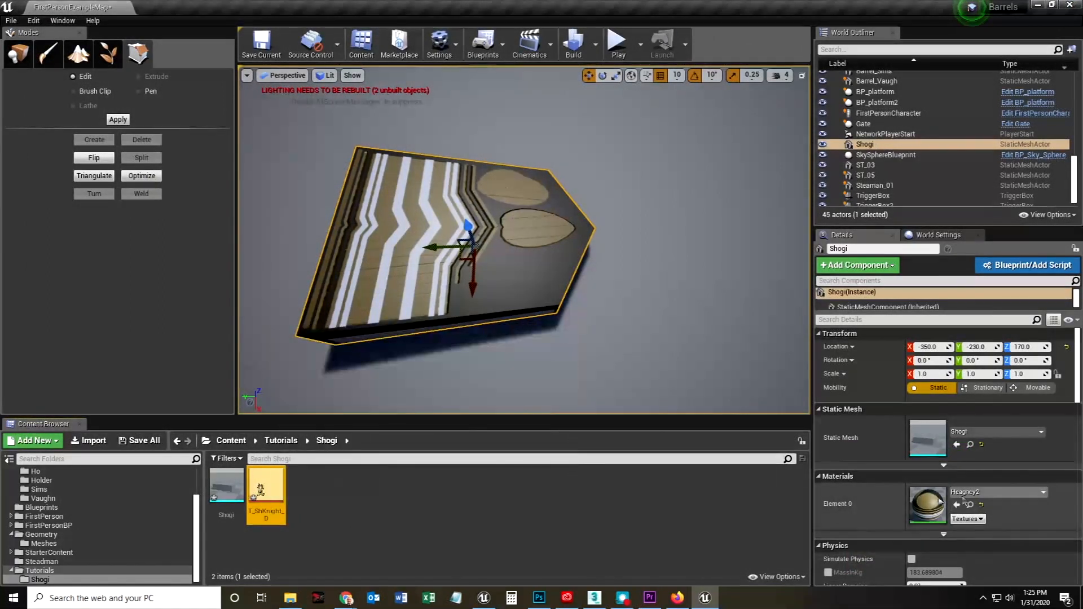
click(1013, 493)
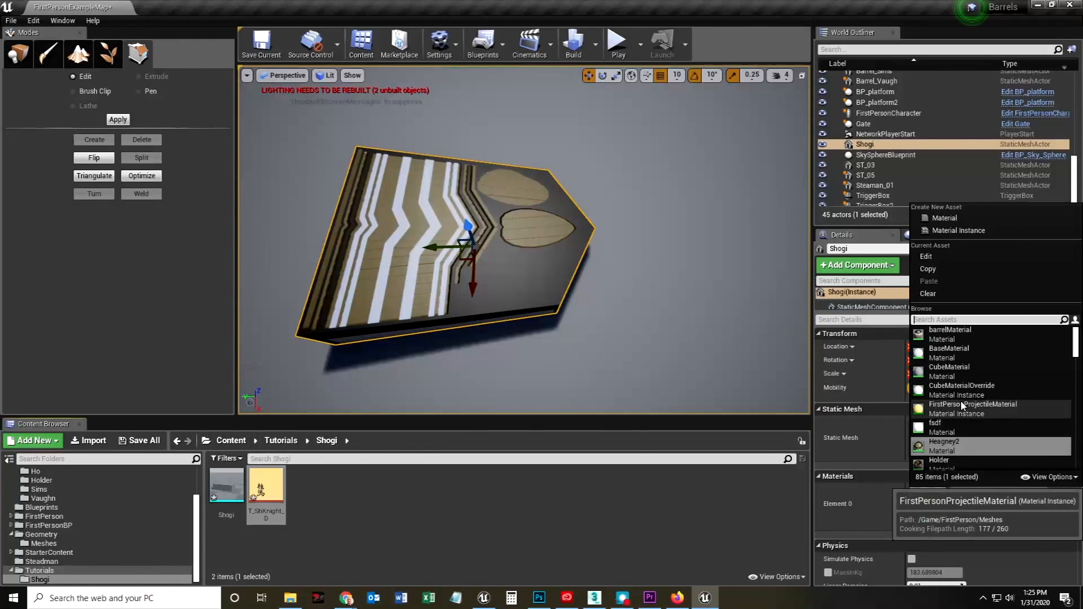
scroll(964, 400, down, 5)
scroll(1002, 415, down, 10)
scroll(1001, 418, down, 5)
scroll(959, 389, down, 4)
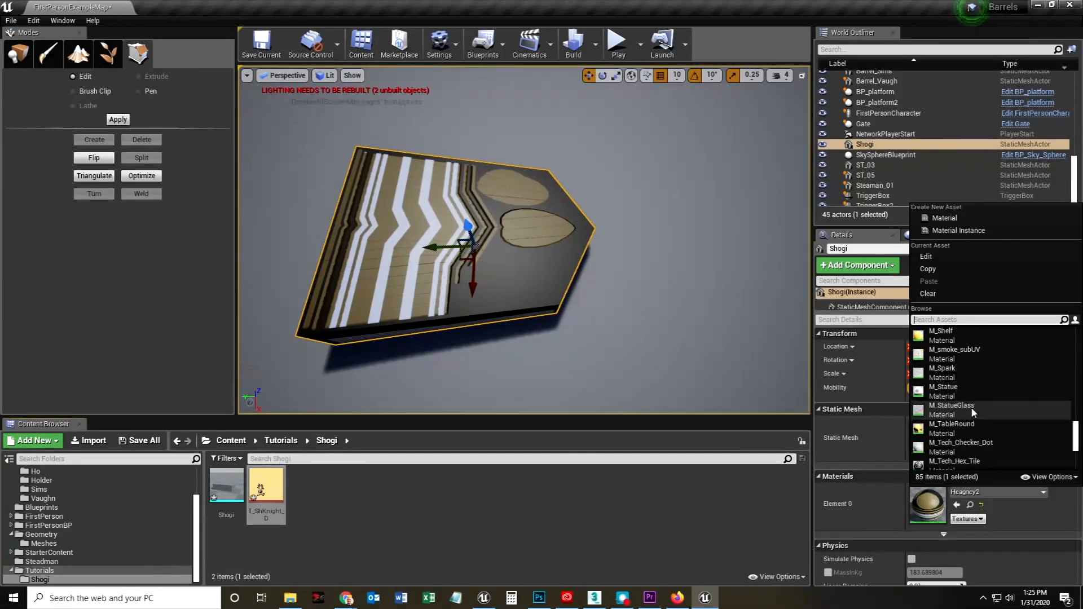
click(338, 543)
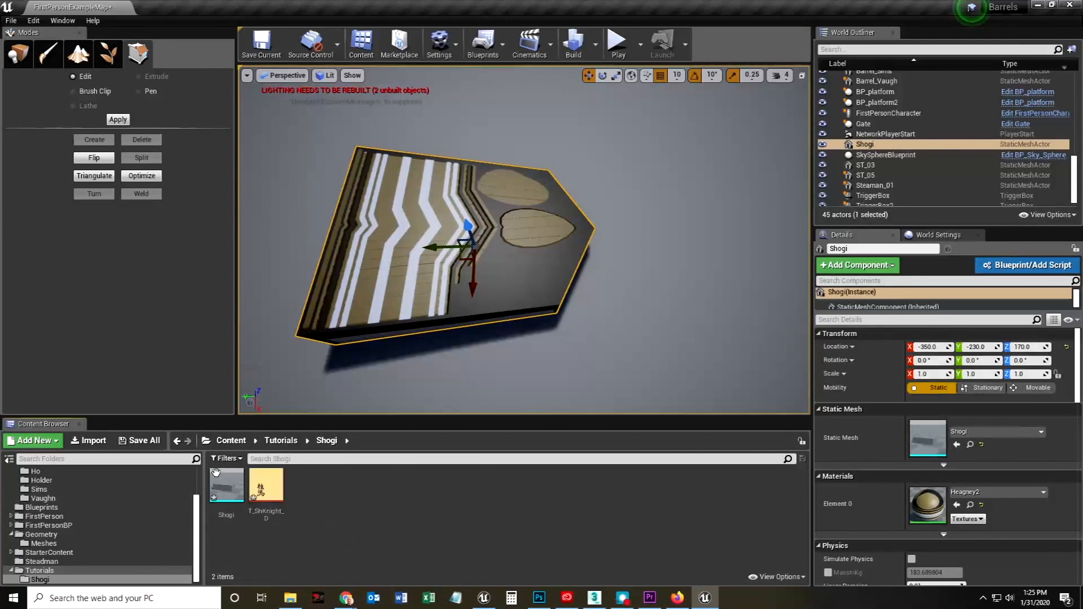
Step: Create a material from the T_ShKnight_D texture and name it M_ShKnight_Mat
click(259, 489)
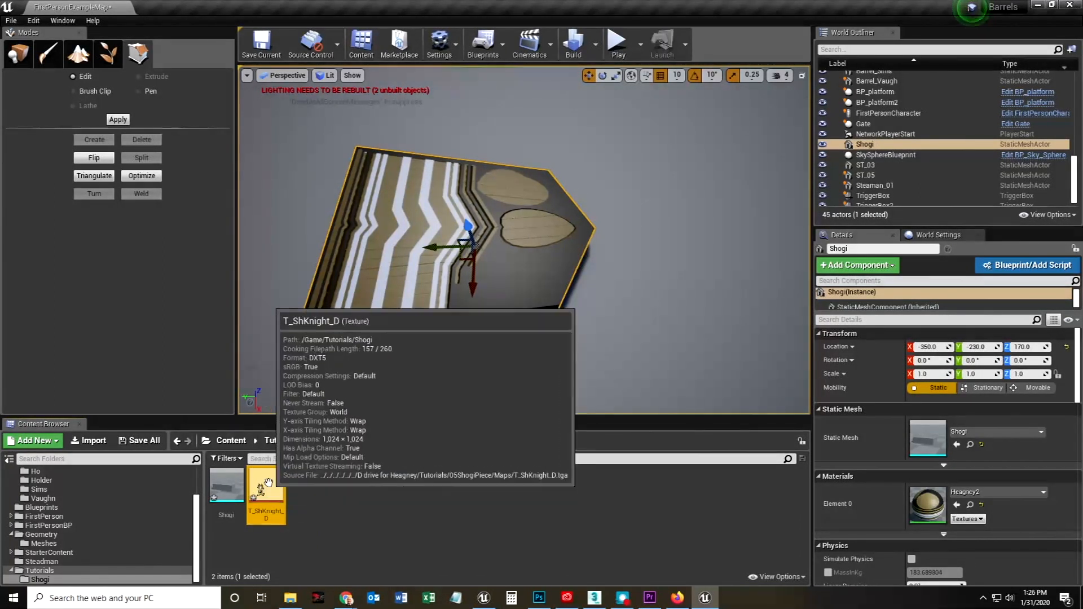
right_click(268, 484)
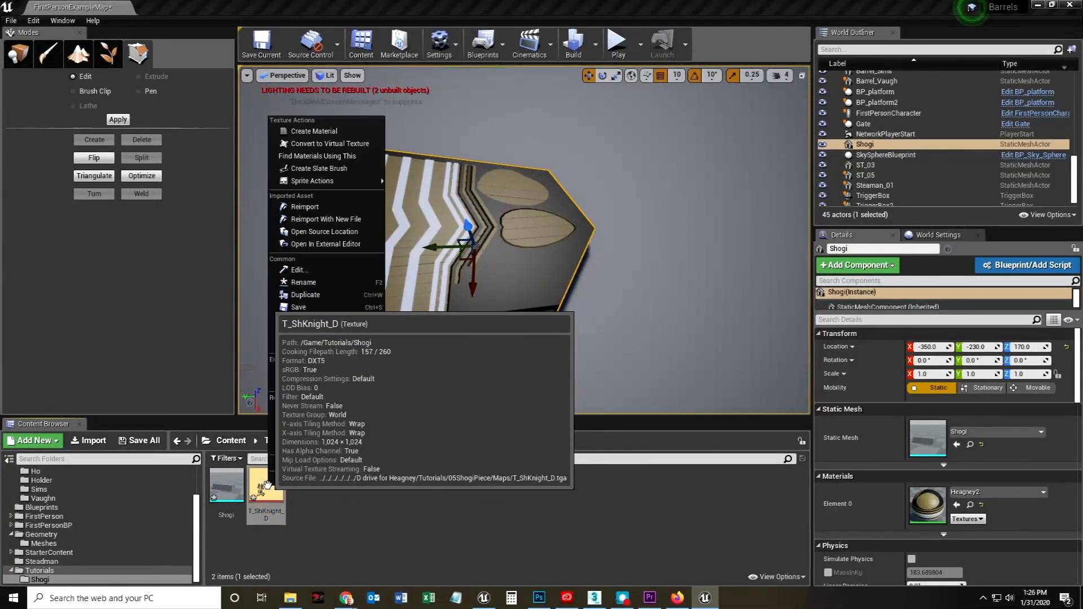
click(312, 136)
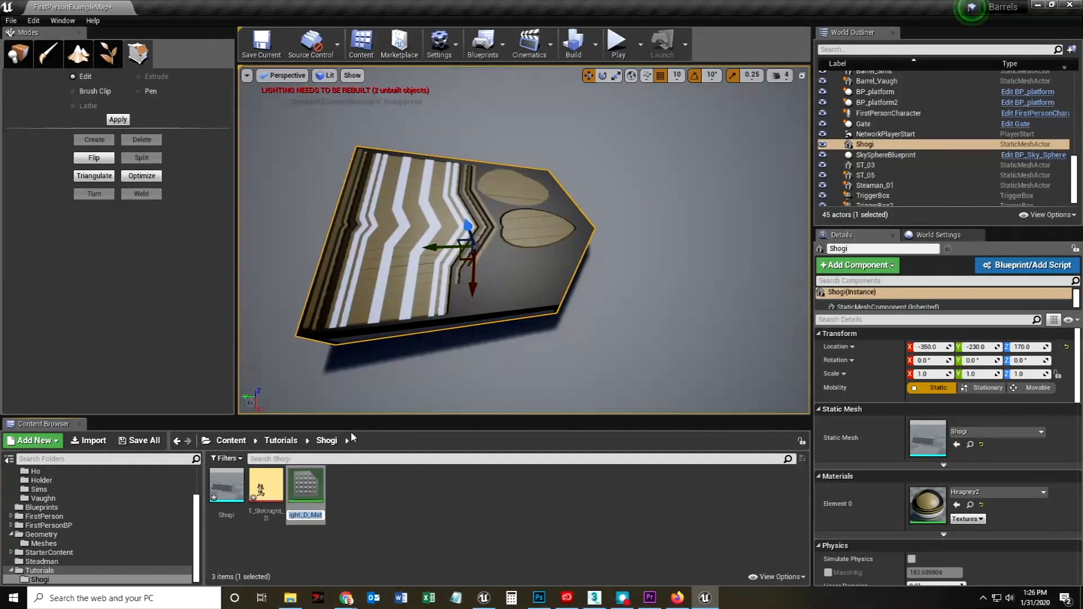
drag(309, 515, 291, 518)
click(312, 515)
key(Return)
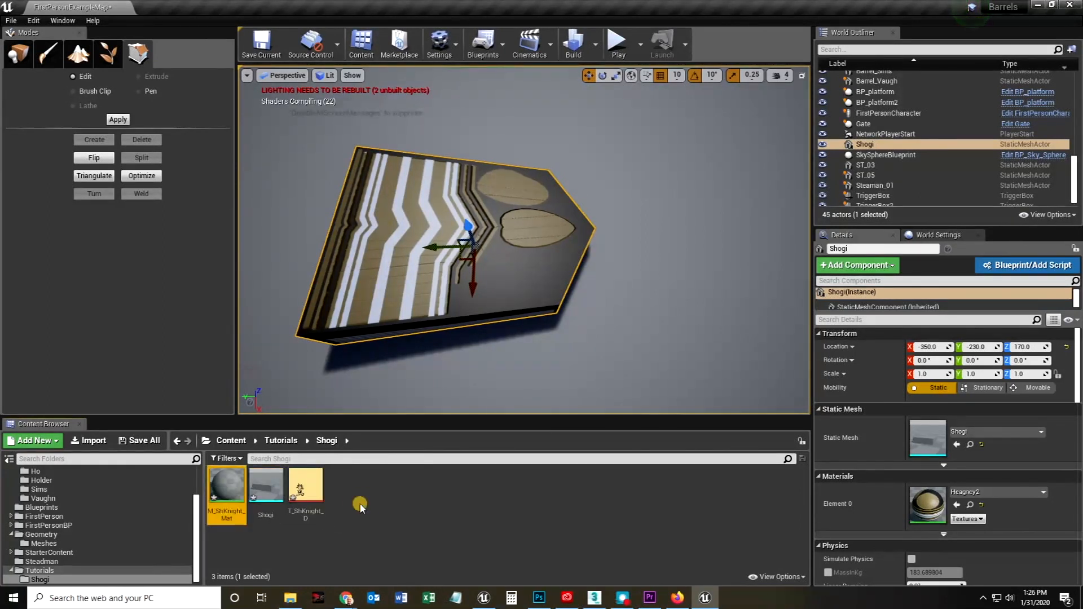
Step: Open M_ShKnight_Mat, examine its Texture Sample node and the lettering on the preview sphere, and return to the level
double_click(226, 489)
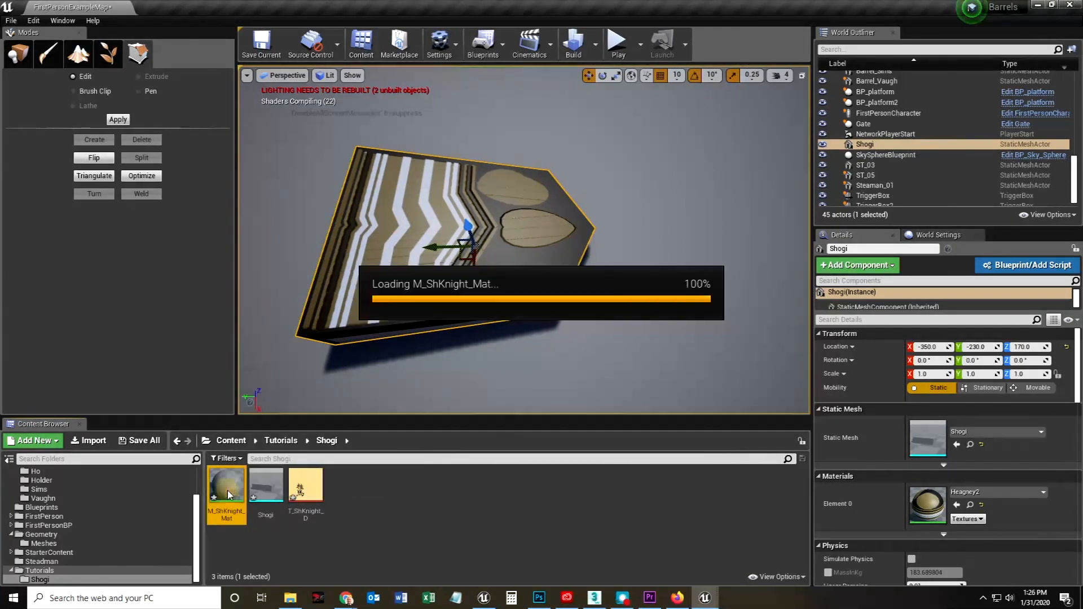
drag(474, 144, 443, 135)
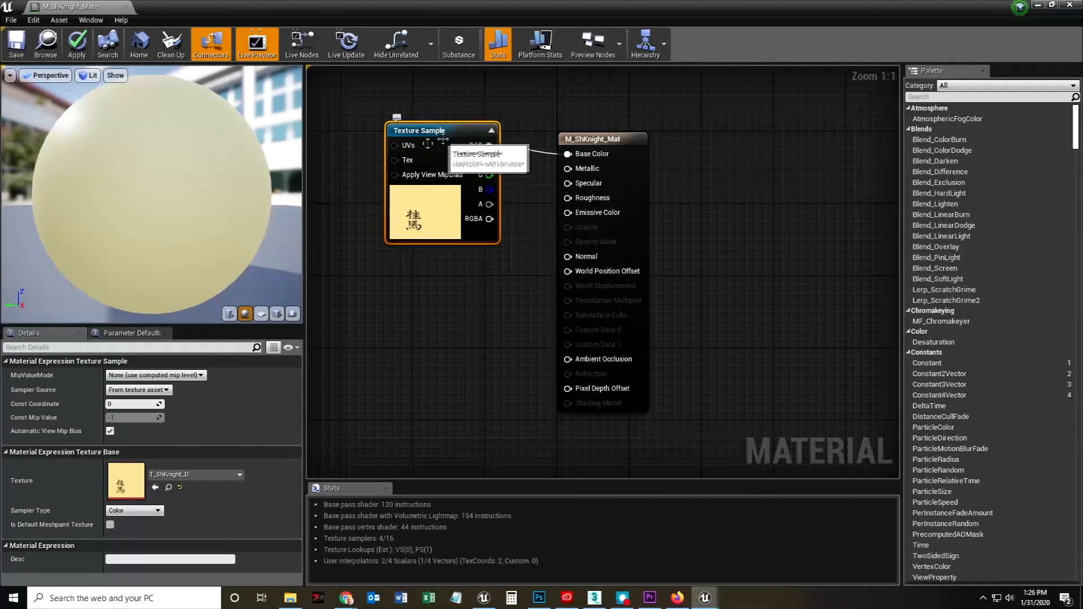
drag(106, 150, 70, 238)
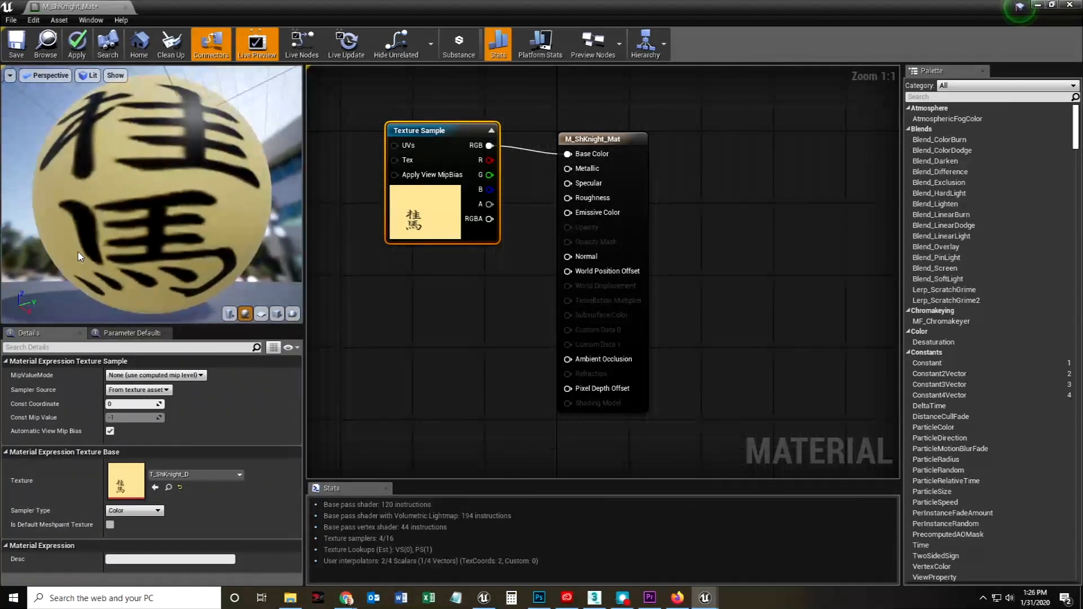
click(1040, 5)
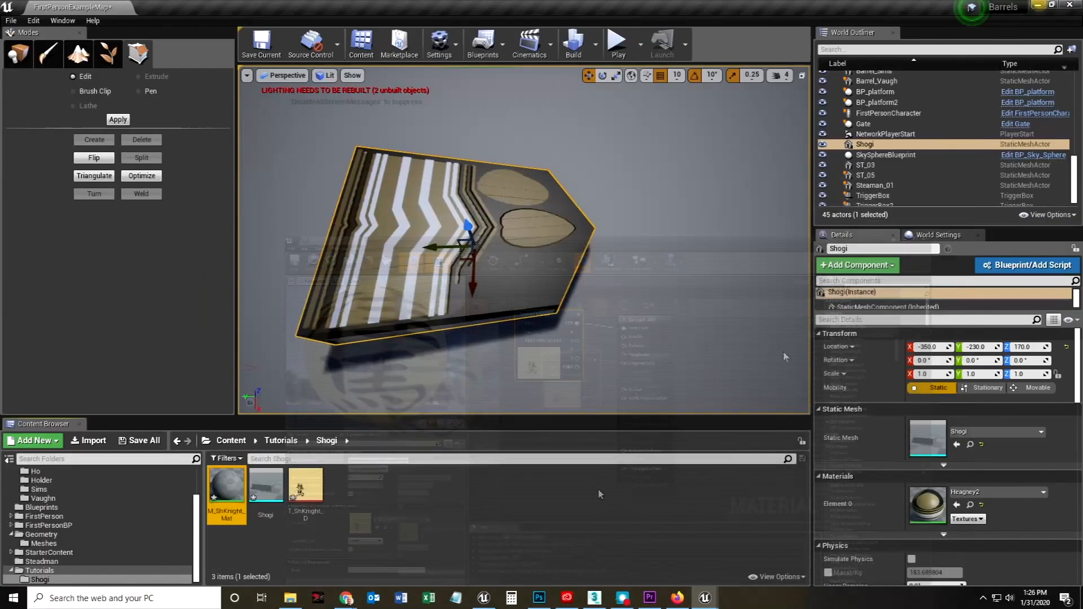
Step: Apply M_ShKnight_Mat to the Shogi piece in the level and inspect the lettering on its top and side faces
drag(228, 486, 410, 268)
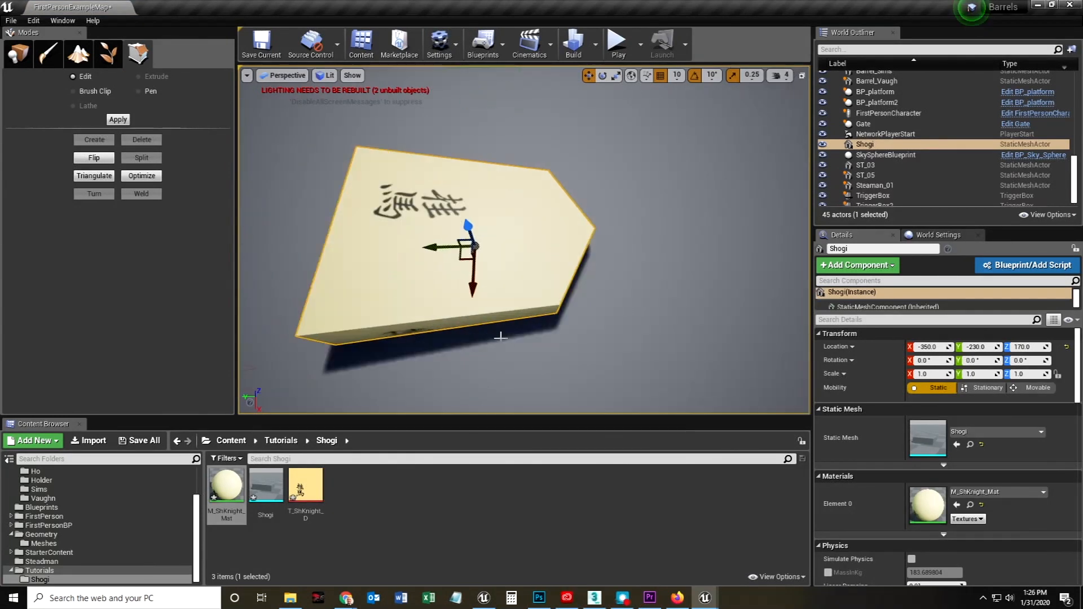
scroll(501, 337, up, 5)
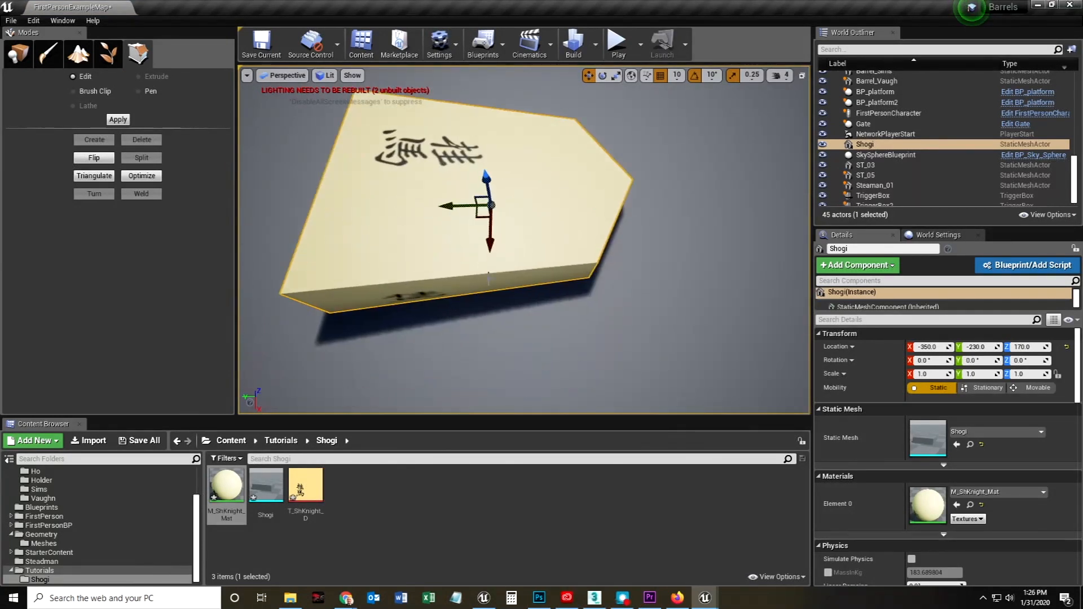
mouse_move(487, 277)
mouse_down()
mouse_move(503, 284)
mouse_move(486, 278)
mouse_up()
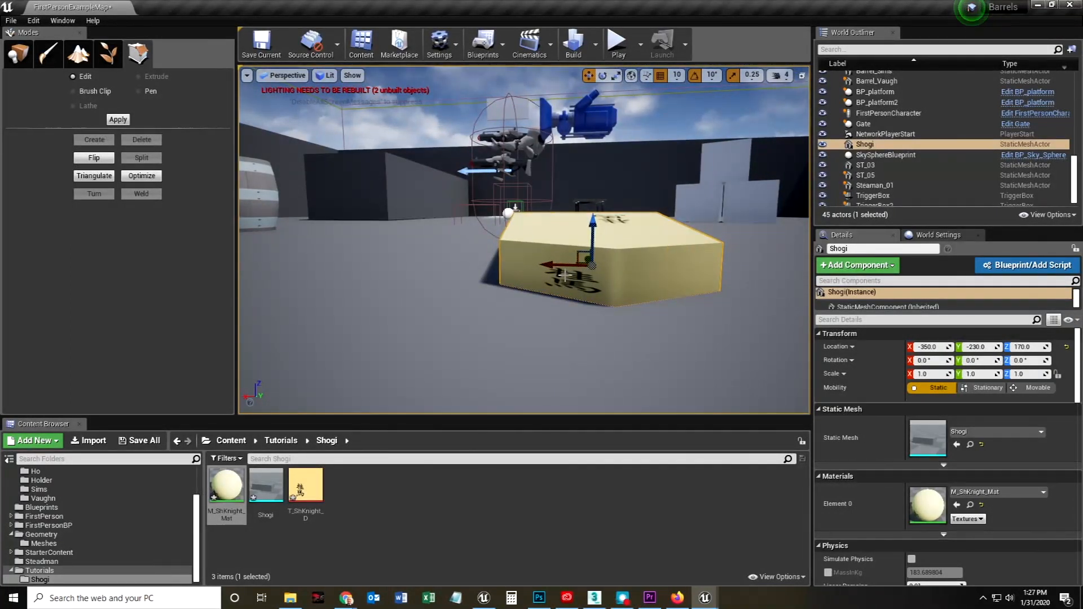
drag(486, 279, 678, 285)
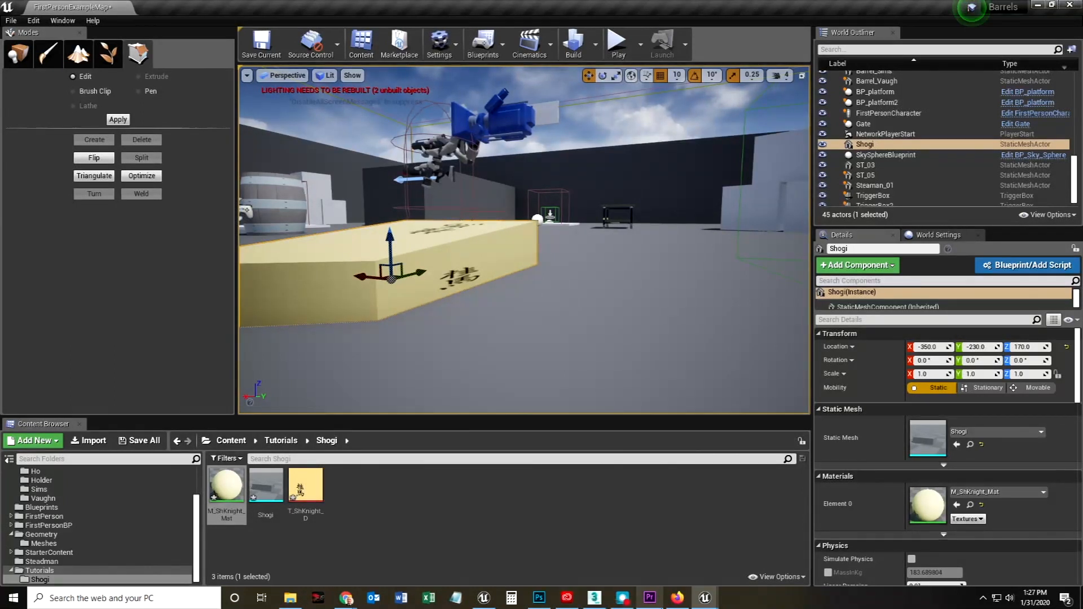
Step: Compare the T_ShKnight_D texture layout with the lettering placement on the Shogi piece in the level
double_click(304, 487)
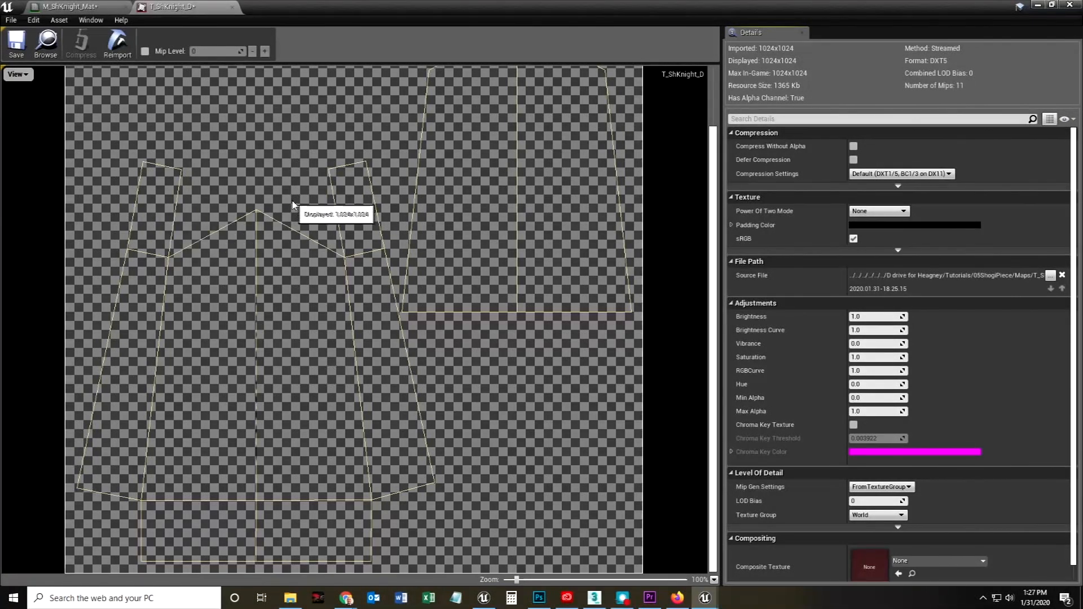
click(1038, 5)
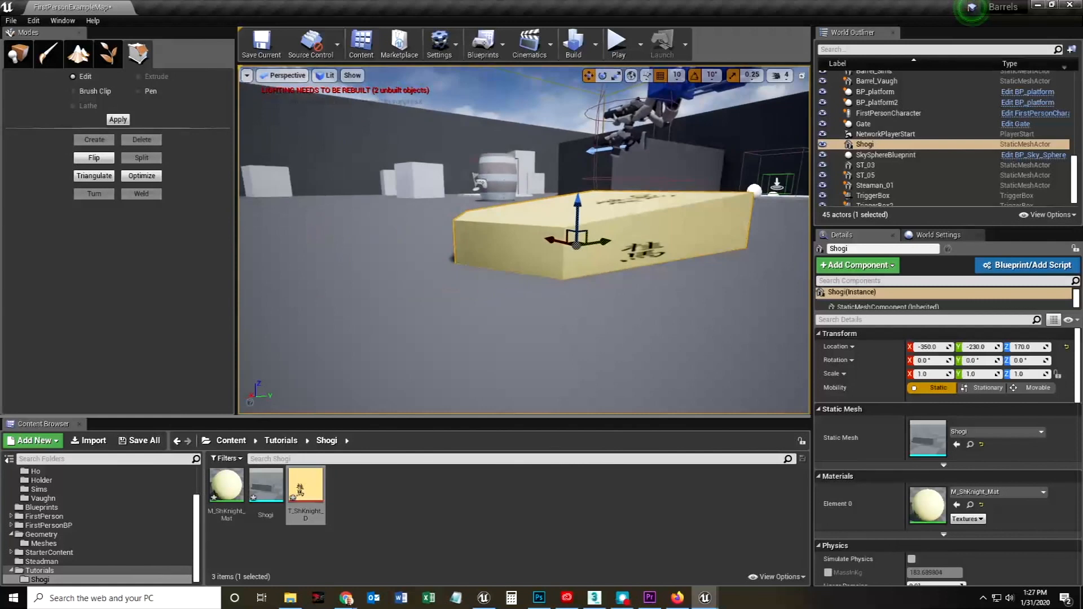
drag(478, 267, 431, 269)
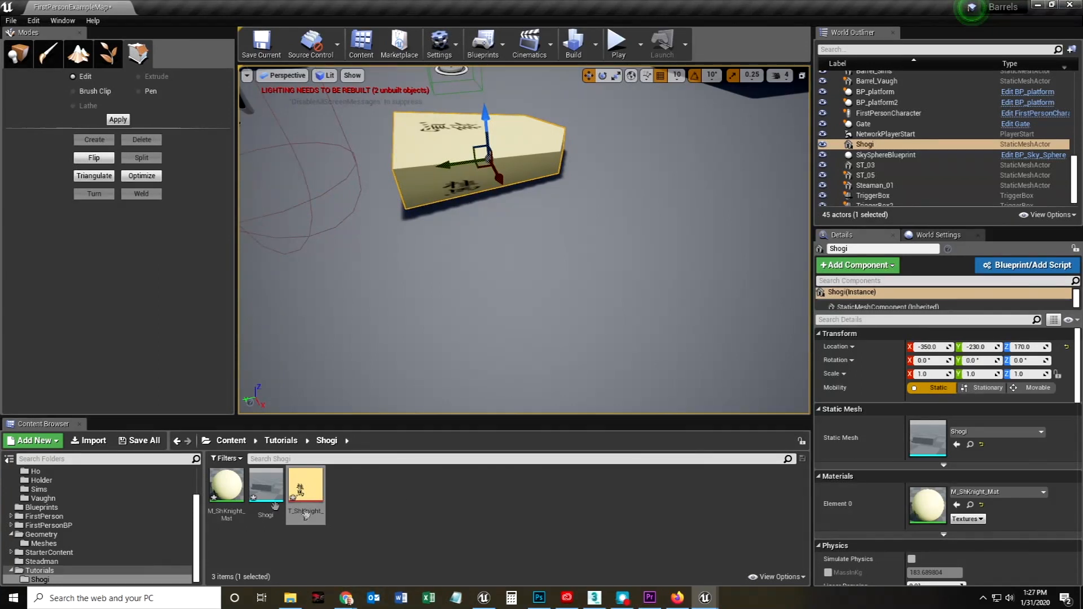
Step: Delete the Shogi actor from the level and the Shogi static mesh from the Tutorials/Shogi content folder
click(266, 488)
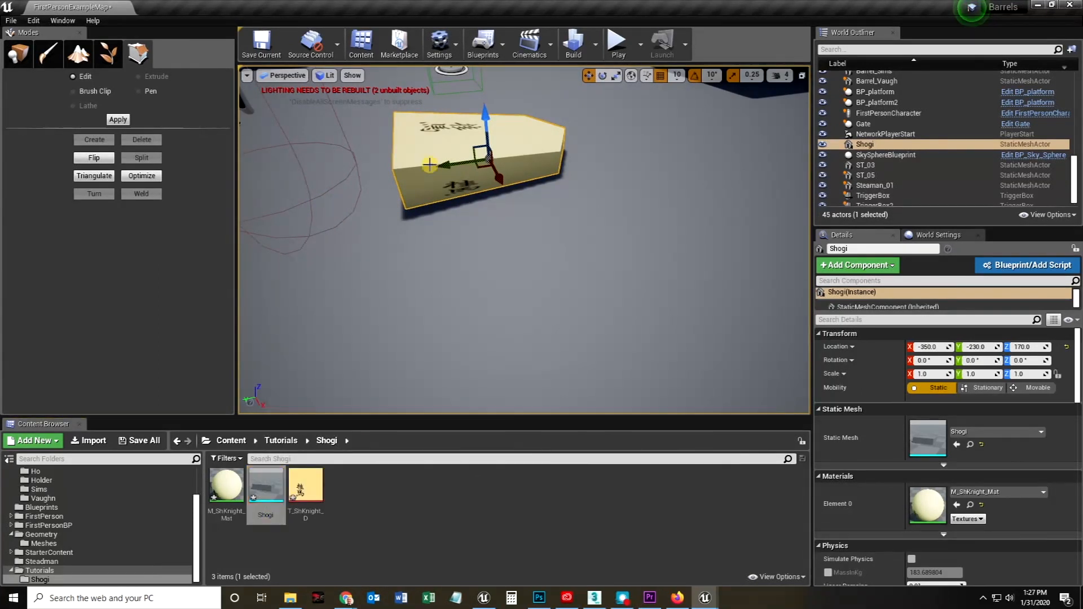
key(Delete)
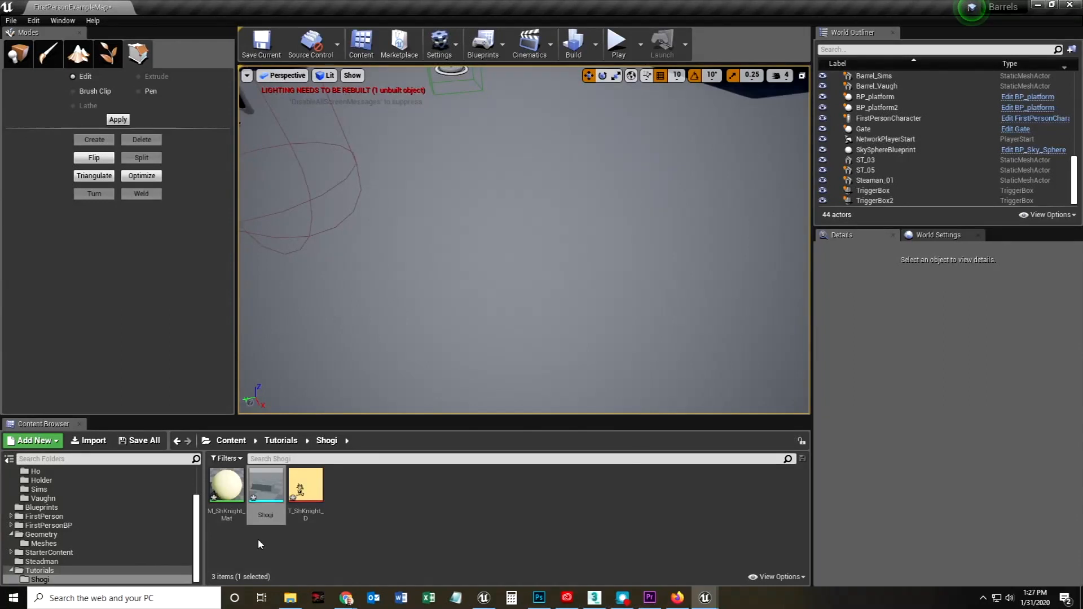
click(257, 491)
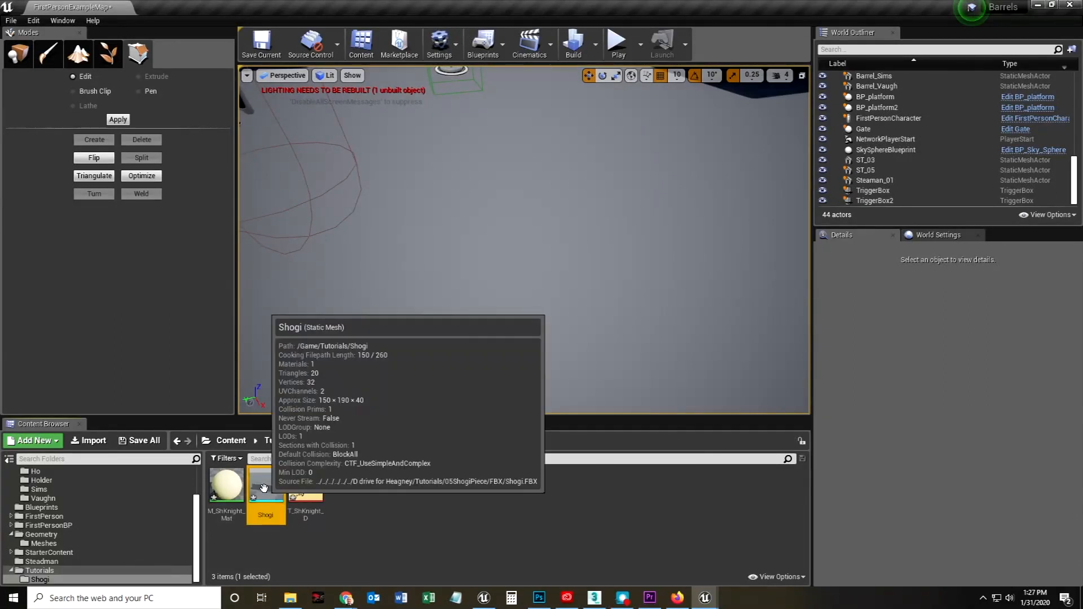
key(Delete)
click(424, 480)
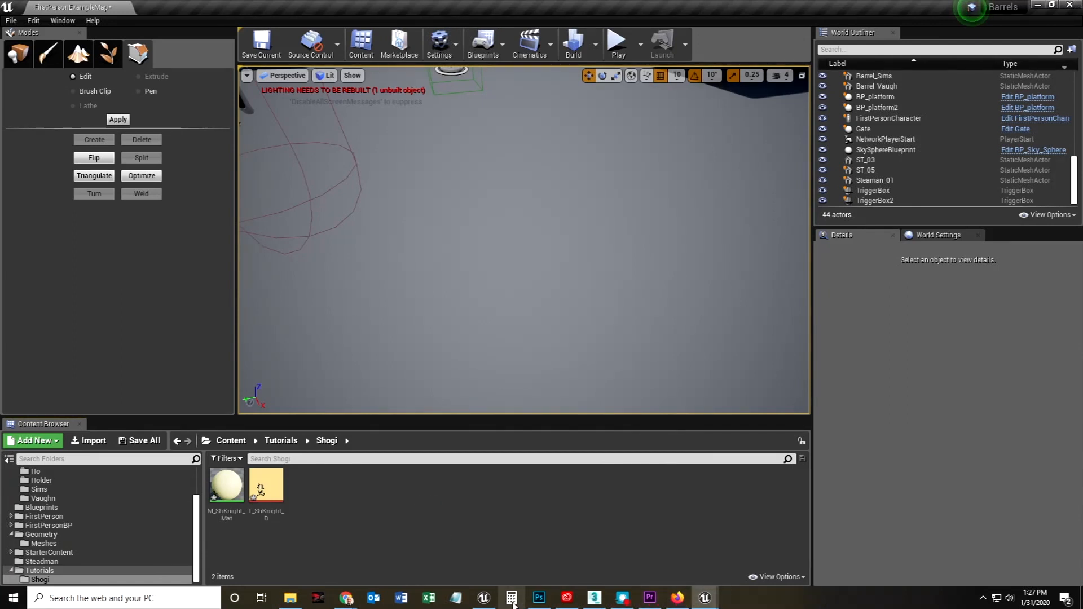
Step: Switch to 3ds Max, close the Edit UVWs and Render UVs windows, and leave face selection in the Unwrap UVW modifier
click(586, 601)
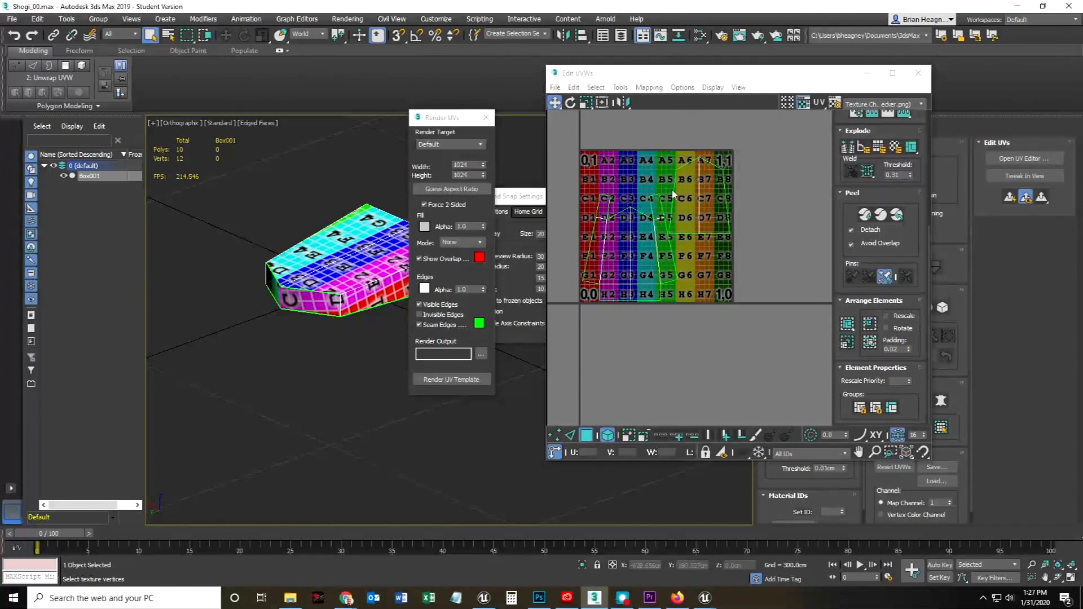
click(918, 74)
click(615, 197)
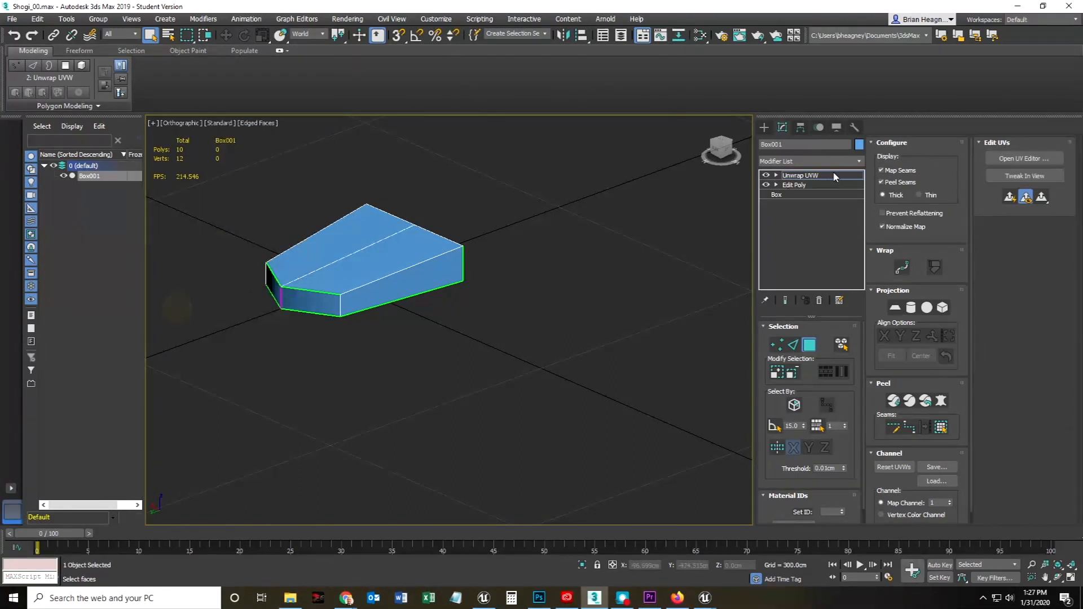
click(811, 344)
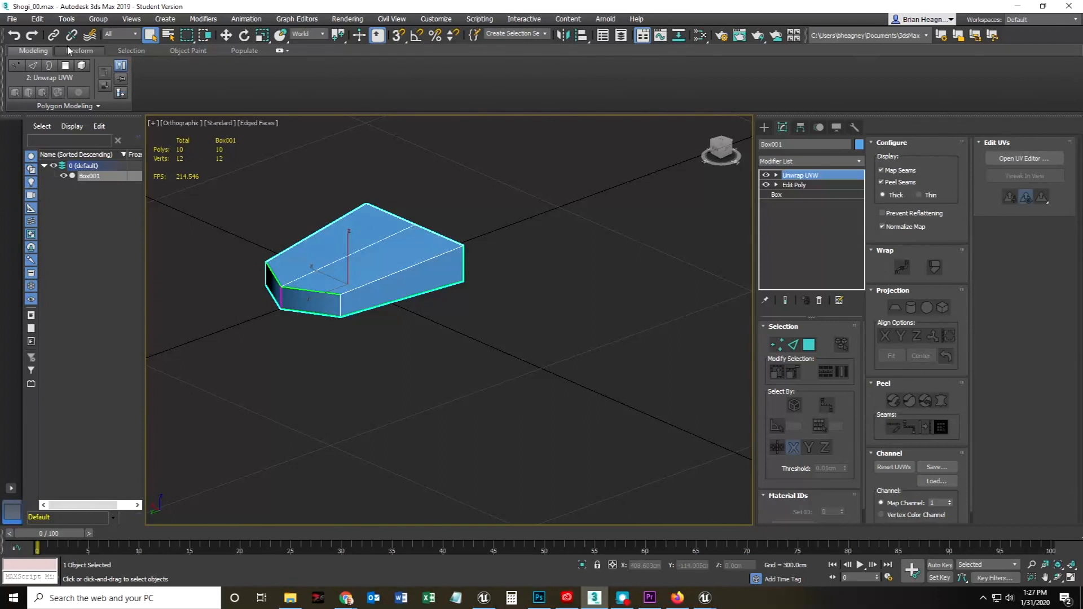
Step: Export the unwrapped shogi model as FBX, replacing Shogi.FBX in the 05ShogiPiece FBX folder with the current export settings
click(13, 19)
mouse_move(85, 185)
click(142, 208)
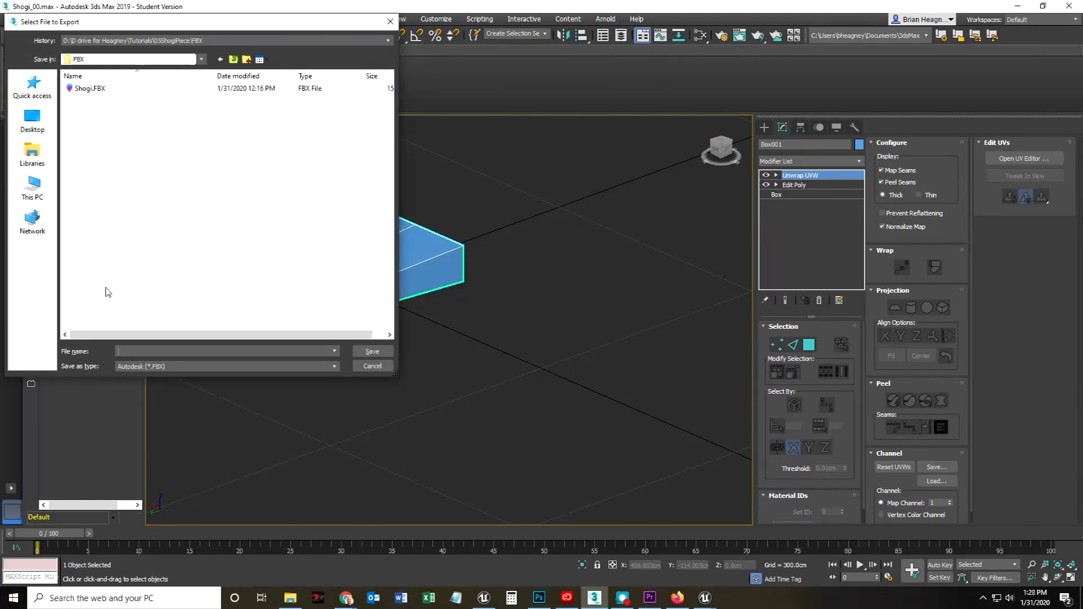
click(103, 90)
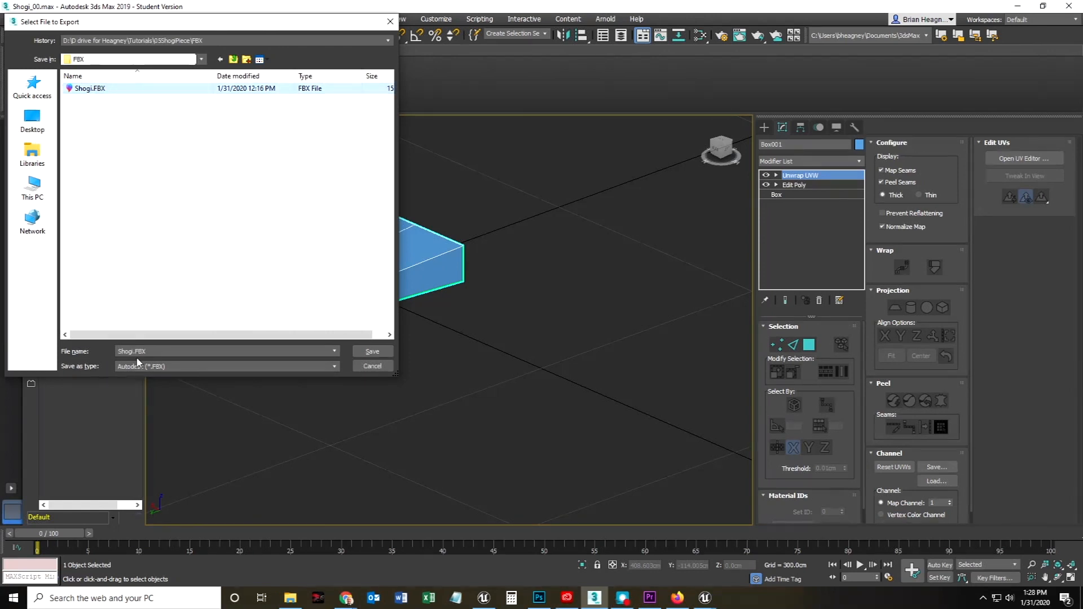
click(358, 352)
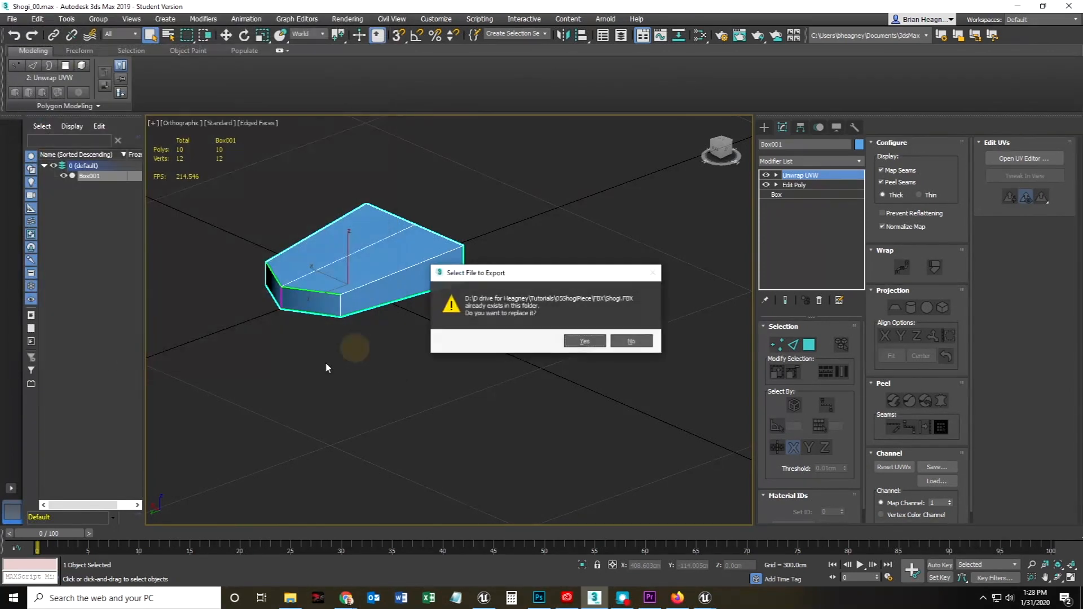
click(583, 339)
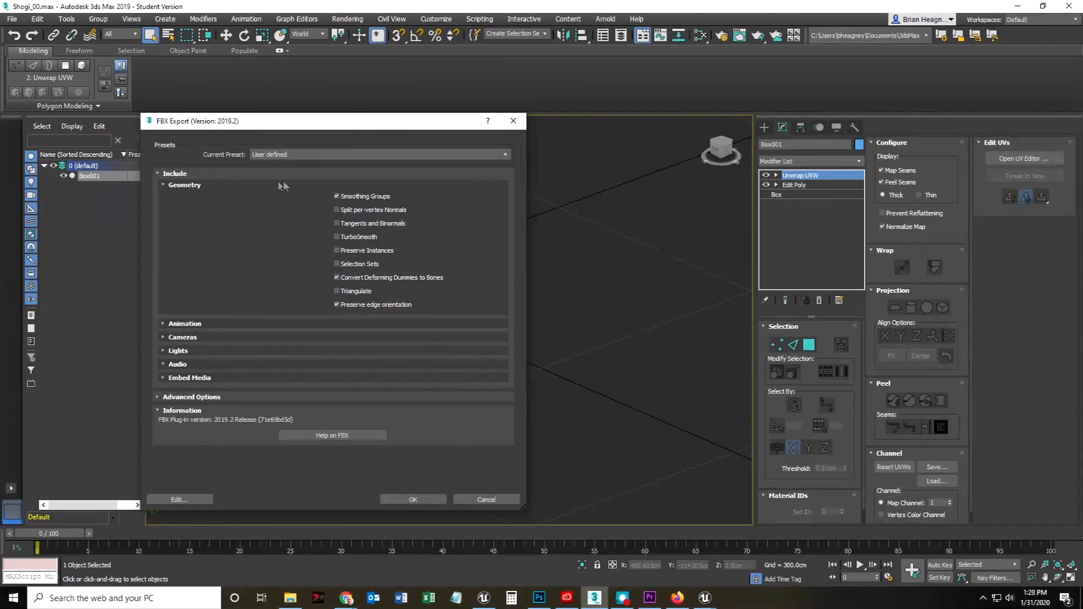
click(395, 500)
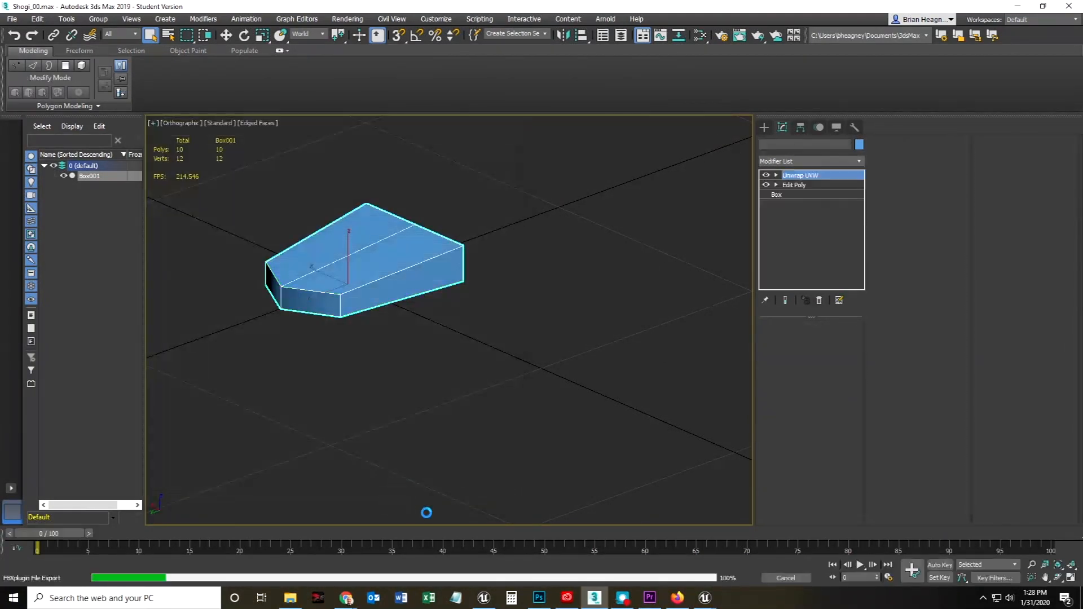
Step: Switch to Unreal Editor, keep the open material and texture editors without applying changes, and minimize their window to show the level
mouse_move(711, 603)
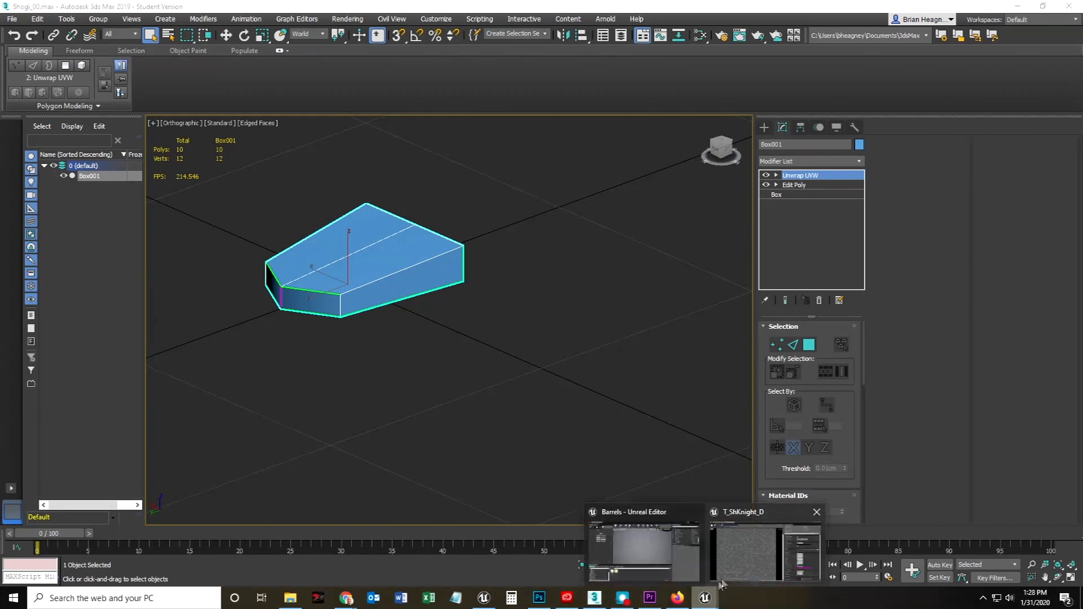
click(756, 567)
click(1069, 5)
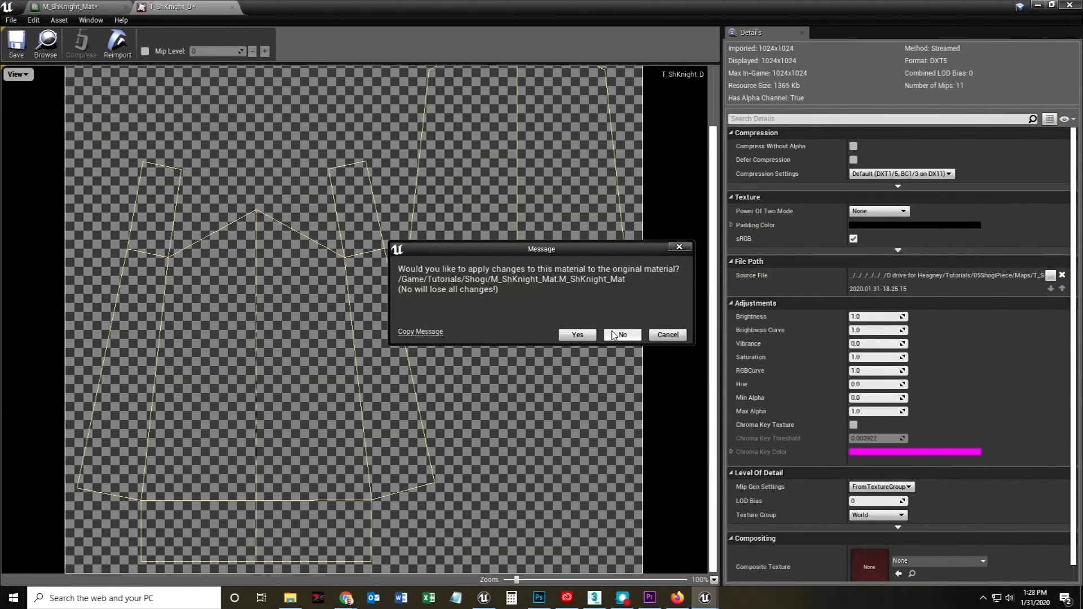
click(663, 334)
click(1041, 8)
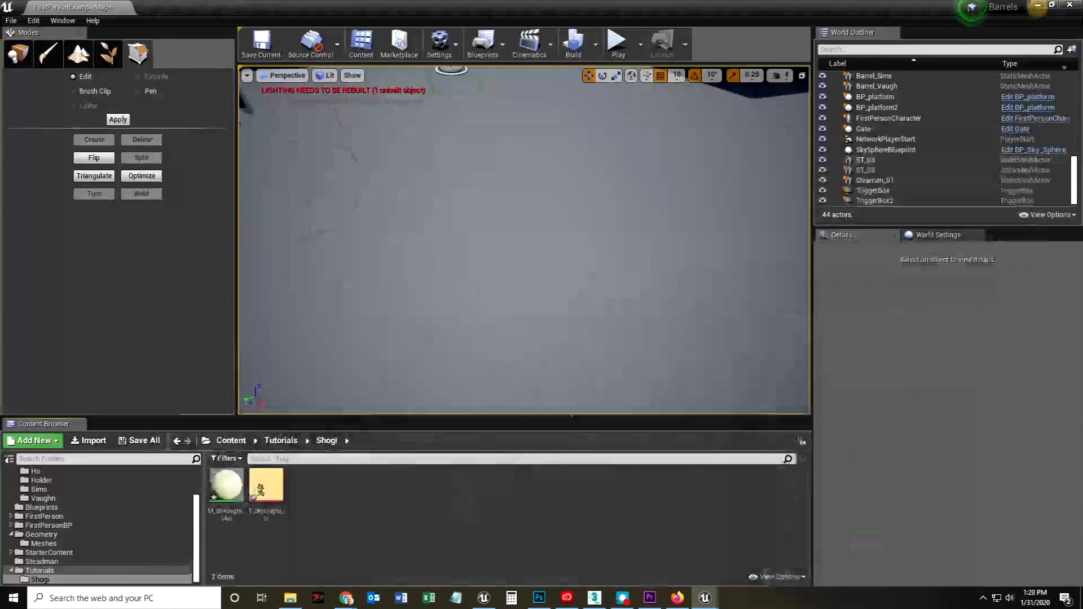
Step: Import Shogi.FBX from the 05ShogiPiece FBX folder into Tutorials/Shogi as a static mesh, without creating a material
click(90, 440)
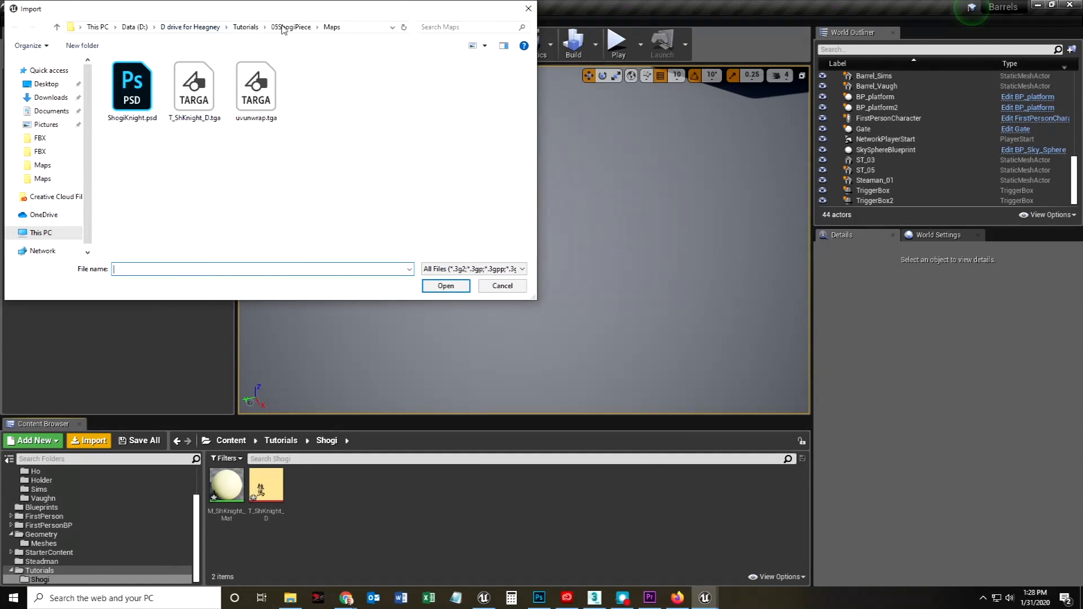
click(282, 28)
double_click(117, 79)
double_click(117, 81)
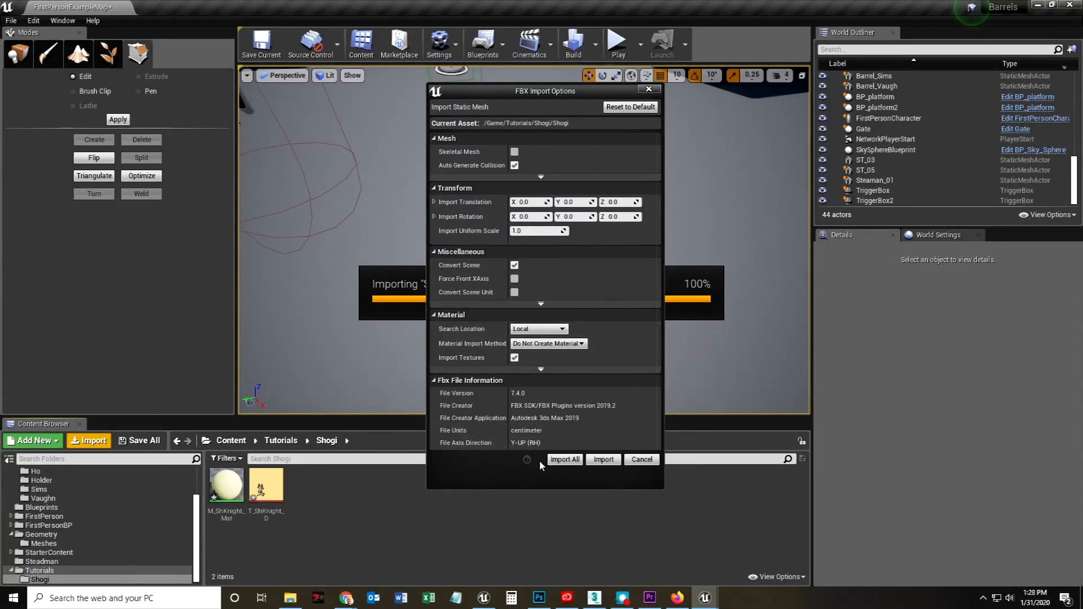
click(592, 461)
Step: Place the Shogi static mesh on the level floor and assign the M_ShKnight_Mat material to it
drag(269, 486, 533, 211)
drag(226, 484, 525, 246)
drag(499, 330, 558, 288)
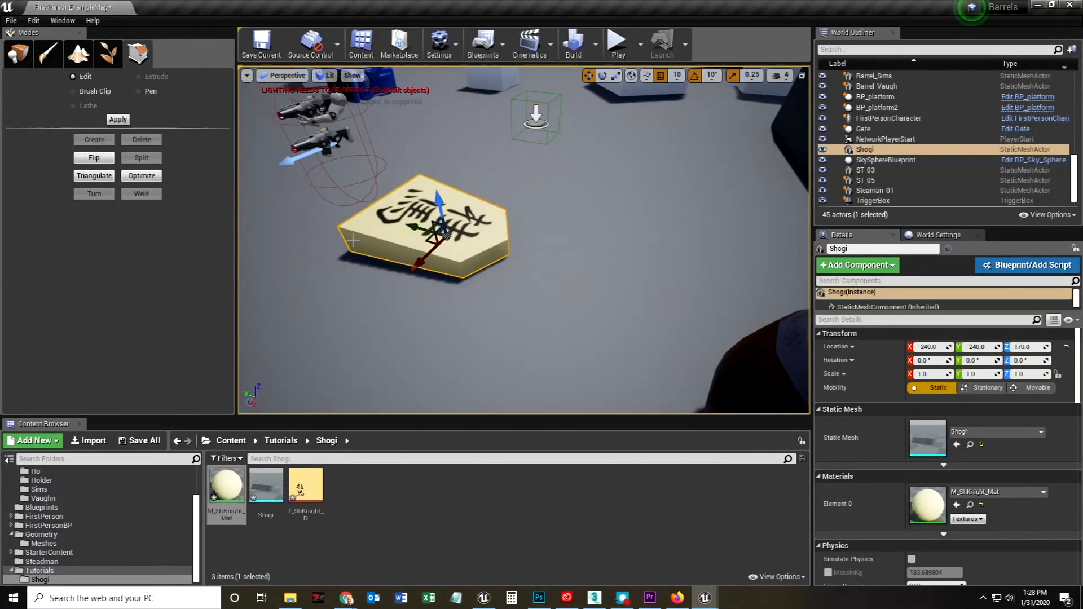
click(259, 496)
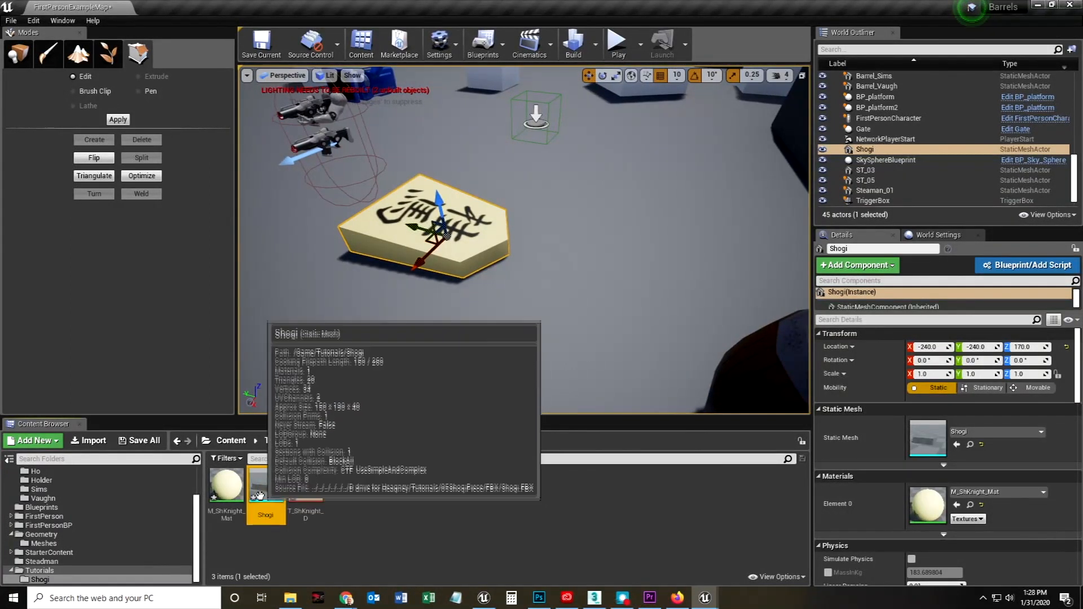
click(307, 487)
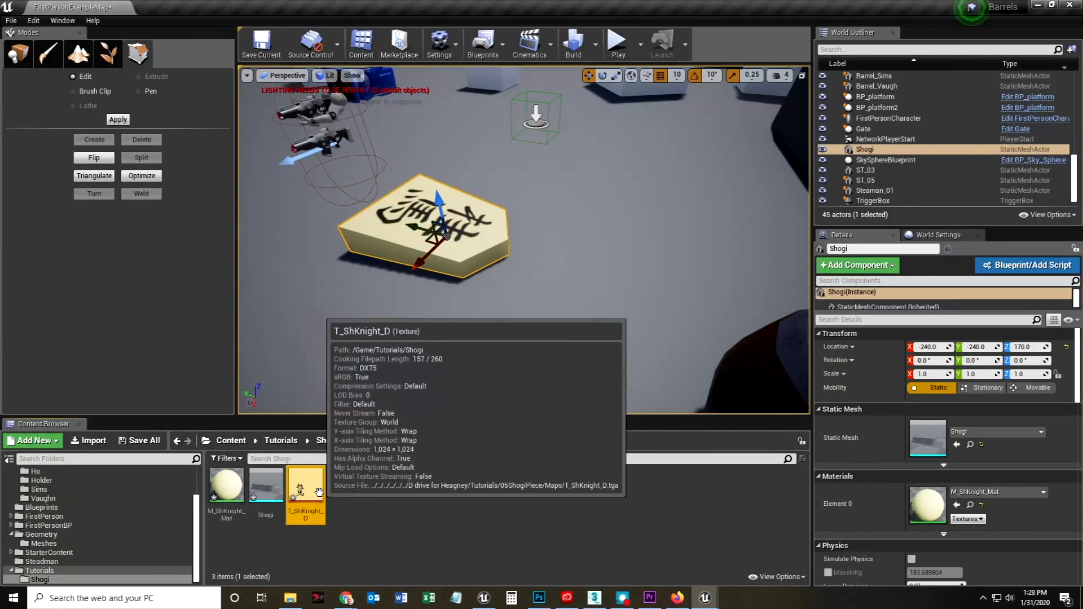
click(223, 473)
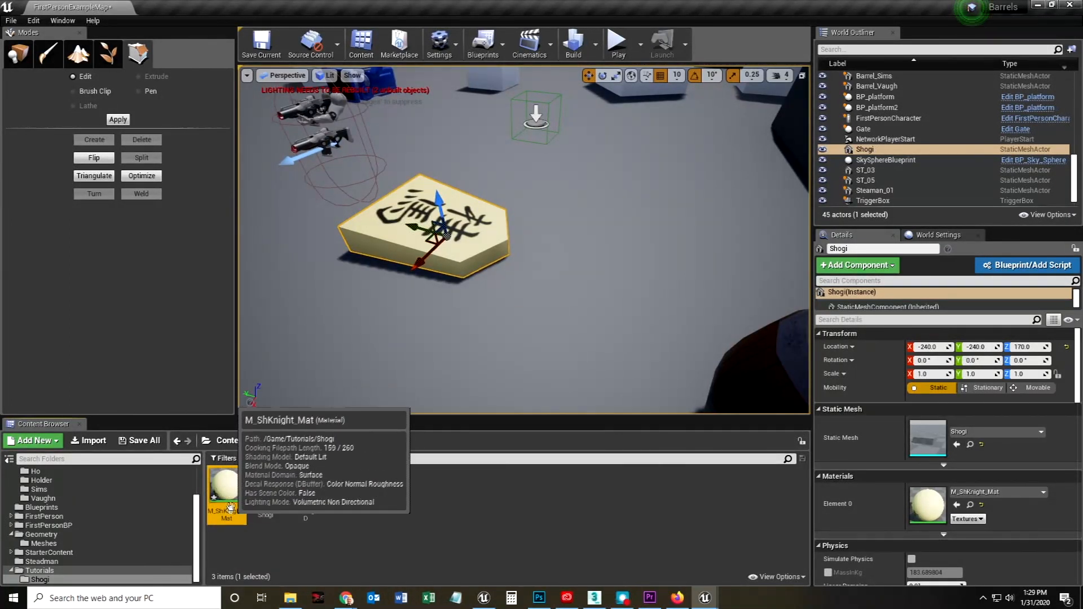
Step: Open the M_ShKnight_Mat material and add a Constant node with value 1 below the Texture Sample node
double_click(226, 485)
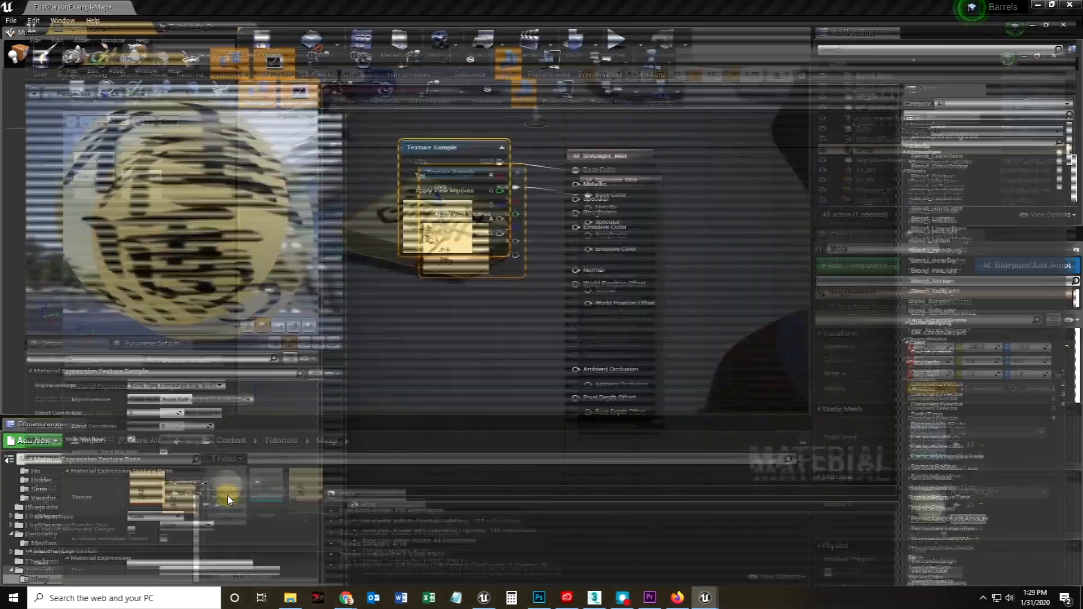
drag(464, 130, 409, 94)
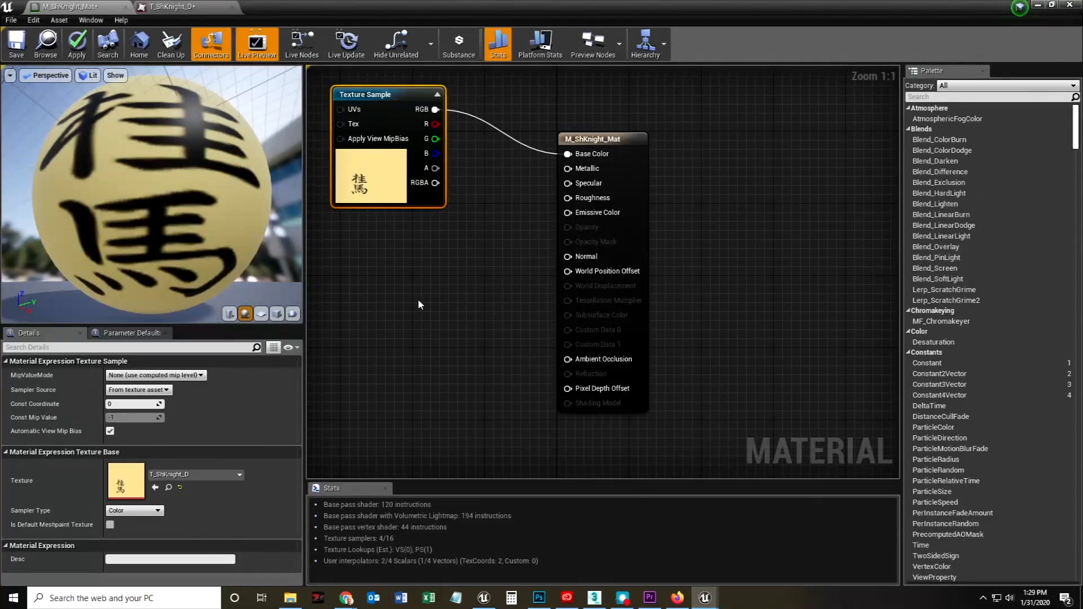
key(1)
click(390, 270)
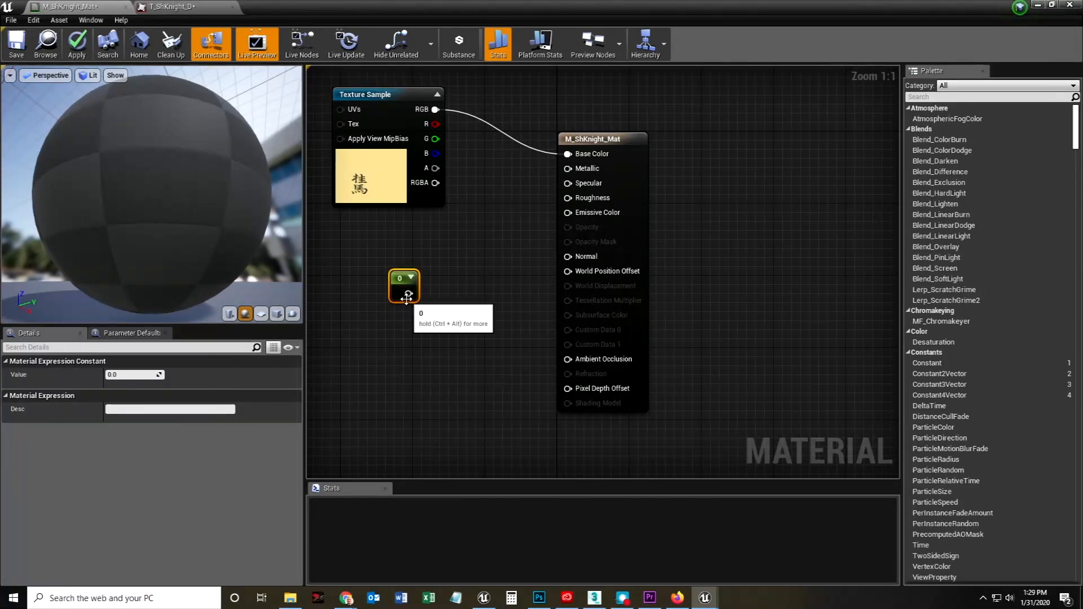
drag(400, 287, 387, 256)
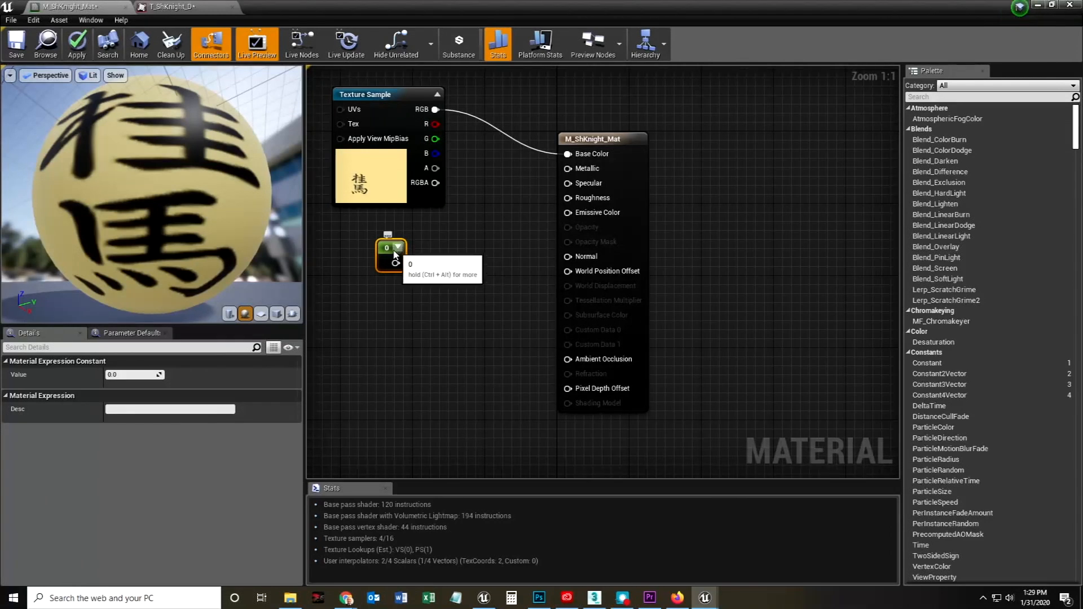
click(141, 376)
text(1)
key(Return)
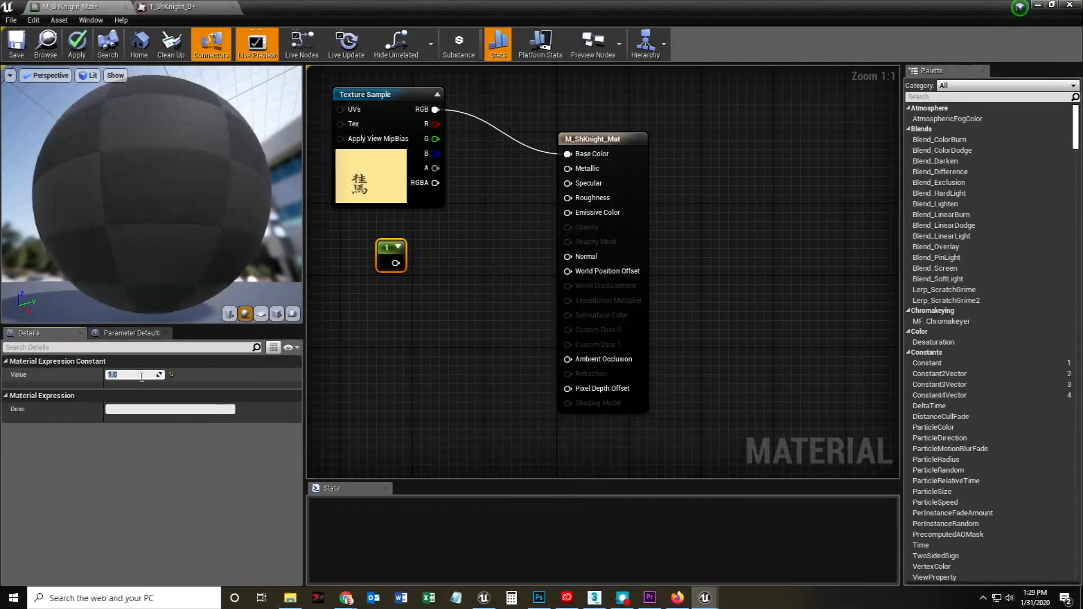
Step: Connect the constant of 1 to the material's Metallic input and place its node closer to the Texture Sample
click(445, 312)
drag(396, 263, 569, 170)
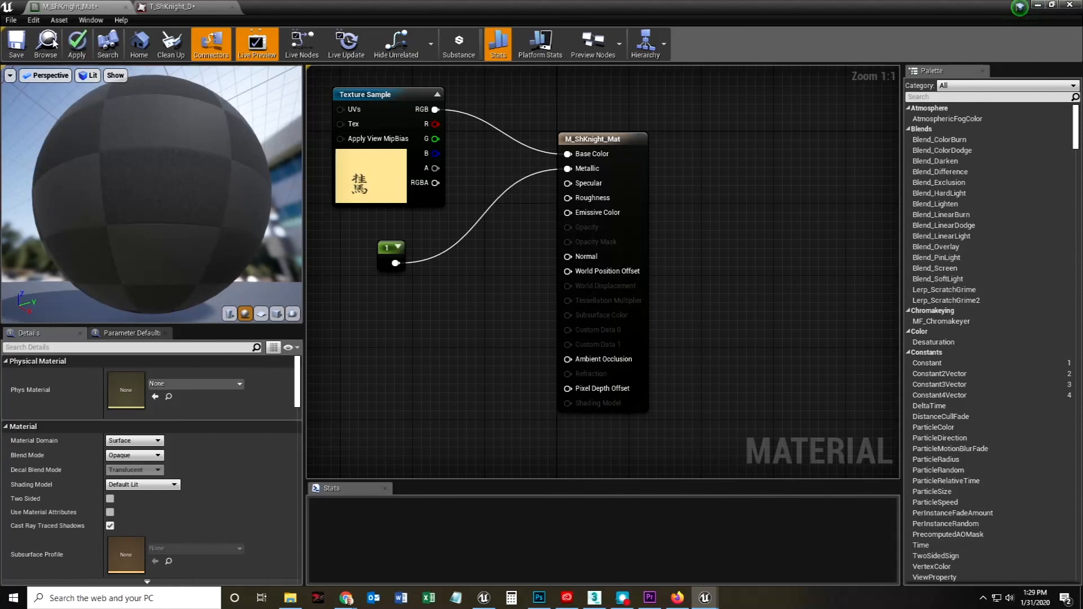
drag(253, 253, 185, 150)
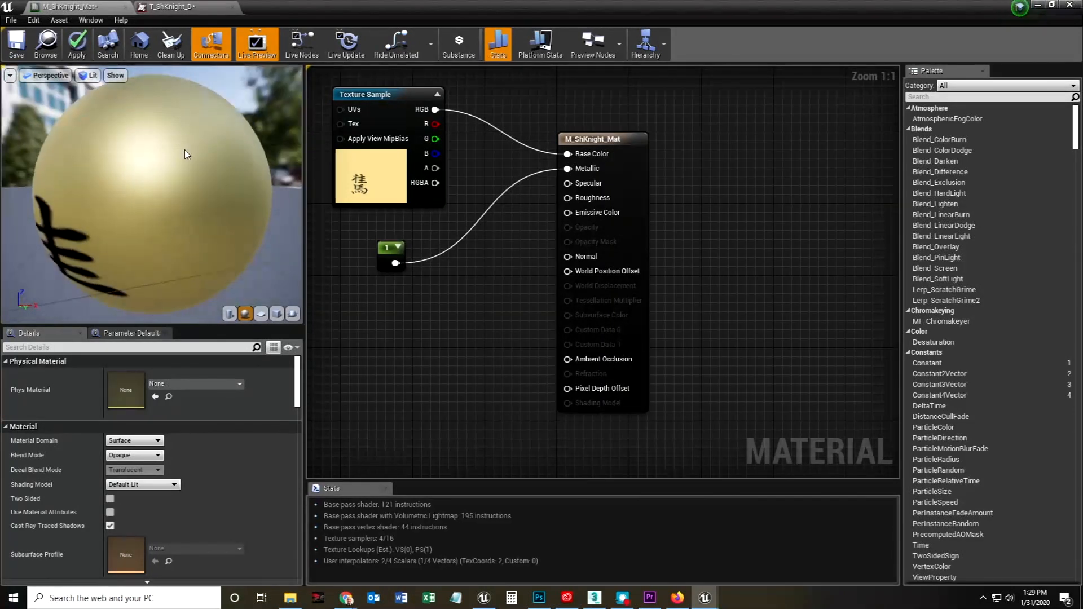
drag(389, 252, 381, 235)
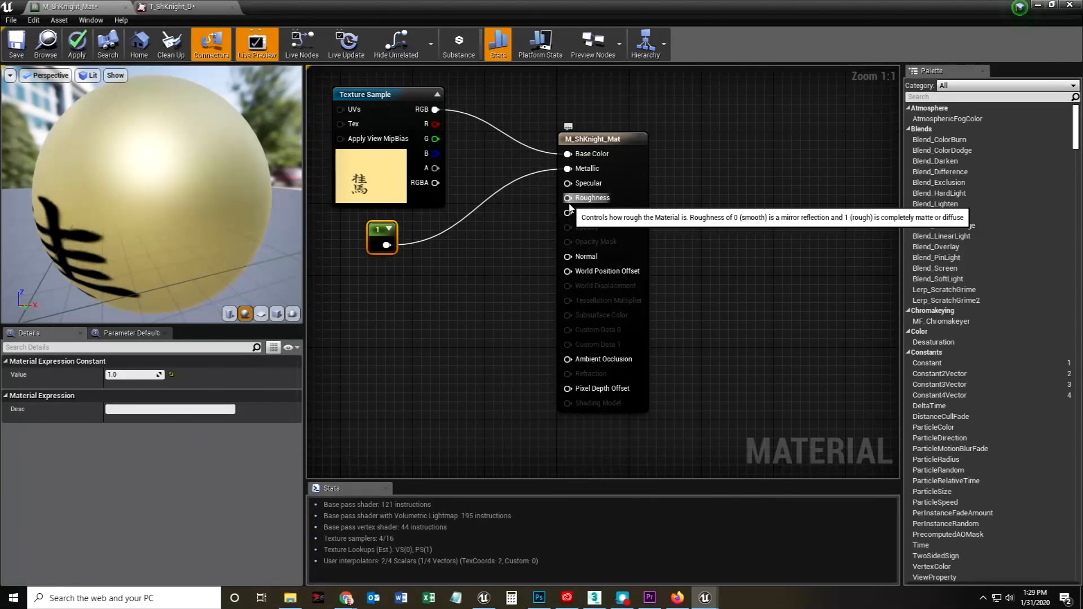
Step: Add a second Constant node with value 0 and connect it to the material's Roughness input
click(397, 321)
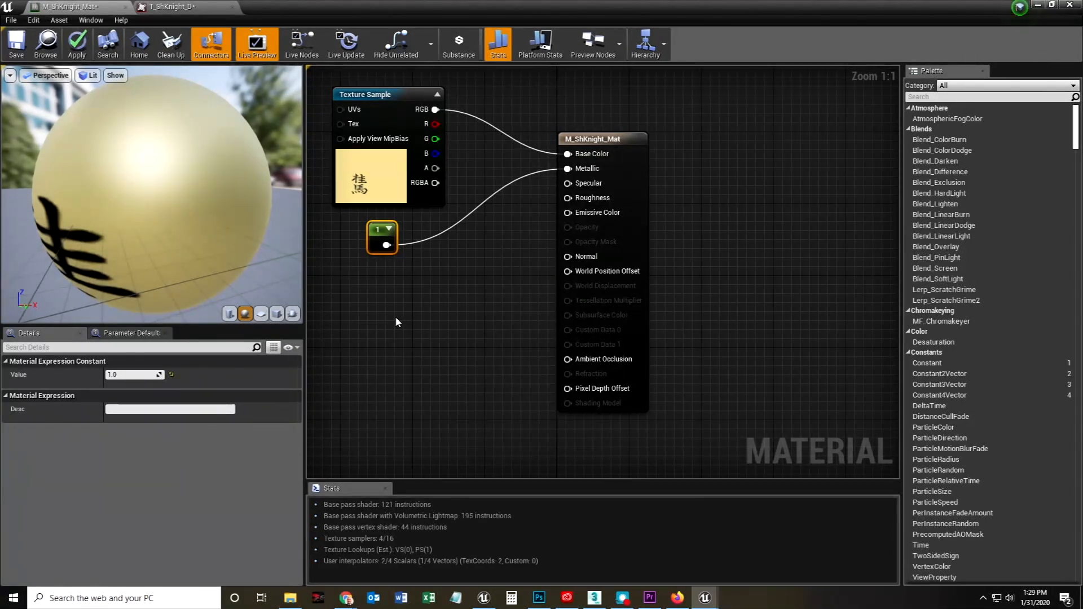
drag(400, 323, 575, 205)
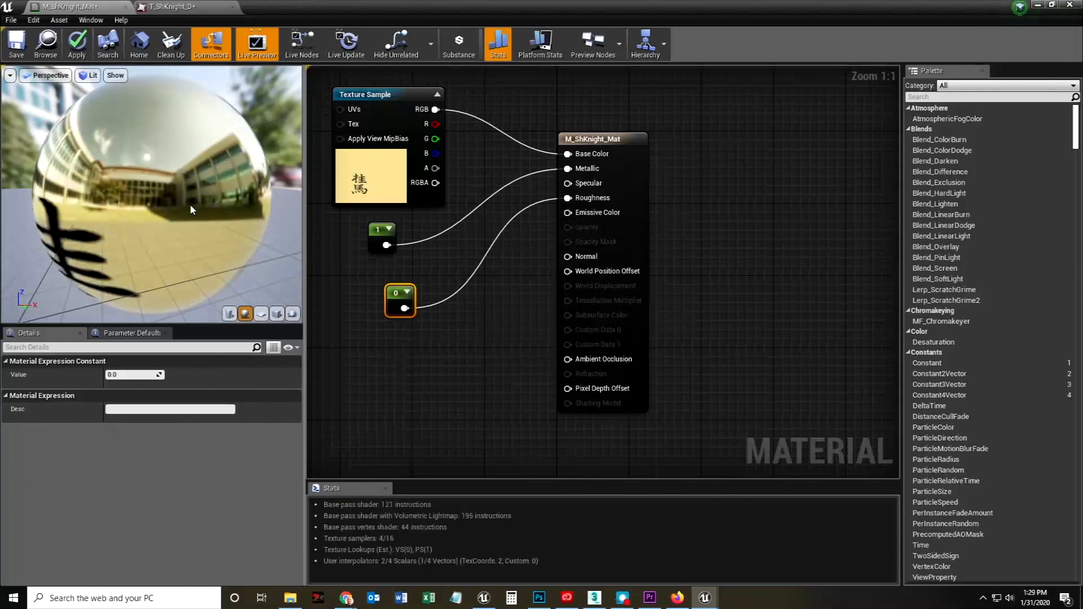
drag(189, 209, 96, 146)
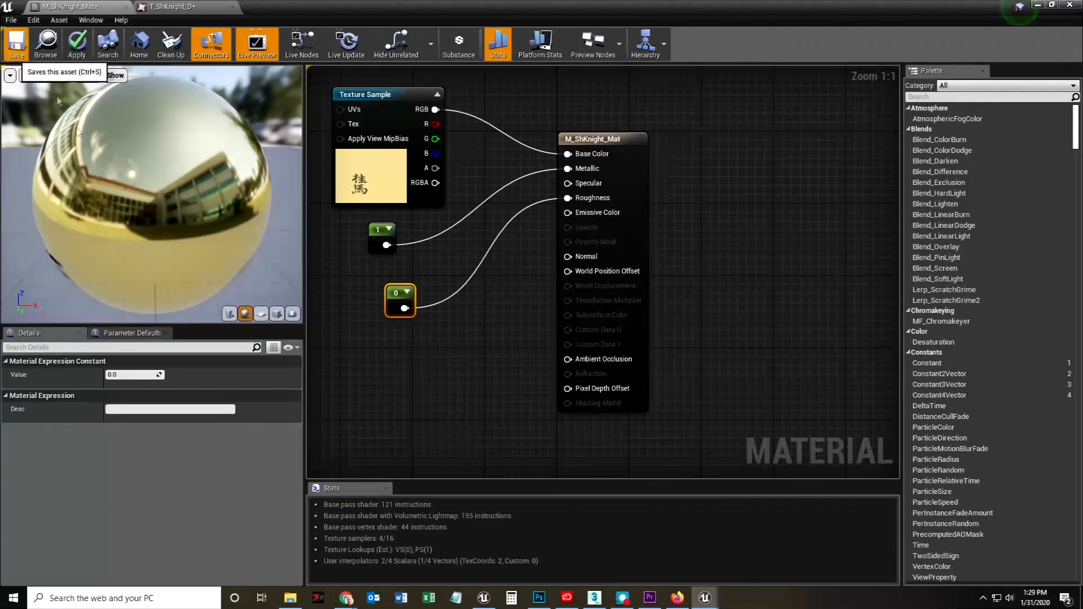
Step: Save the material, minimize its editor and examine the Shogi piece up close in the level
key(ctrl+s)
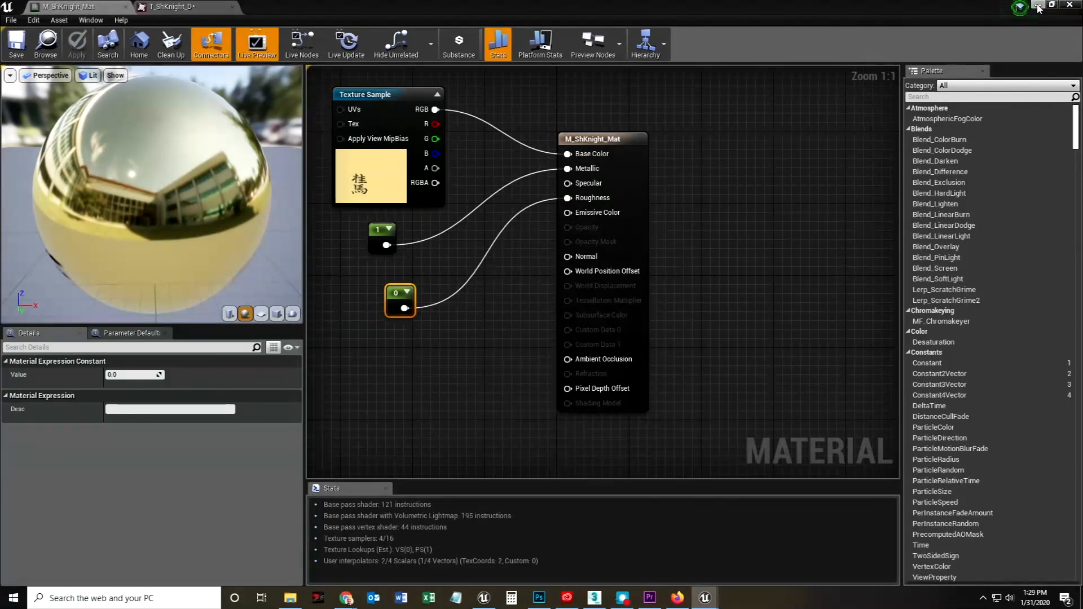
click(1038, 7)
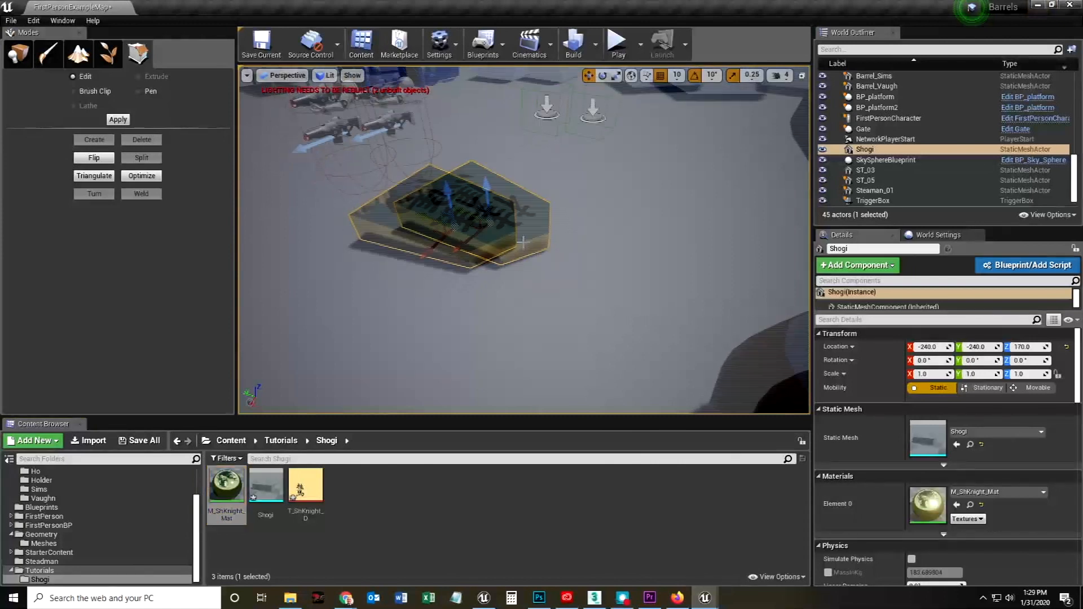
key(f)
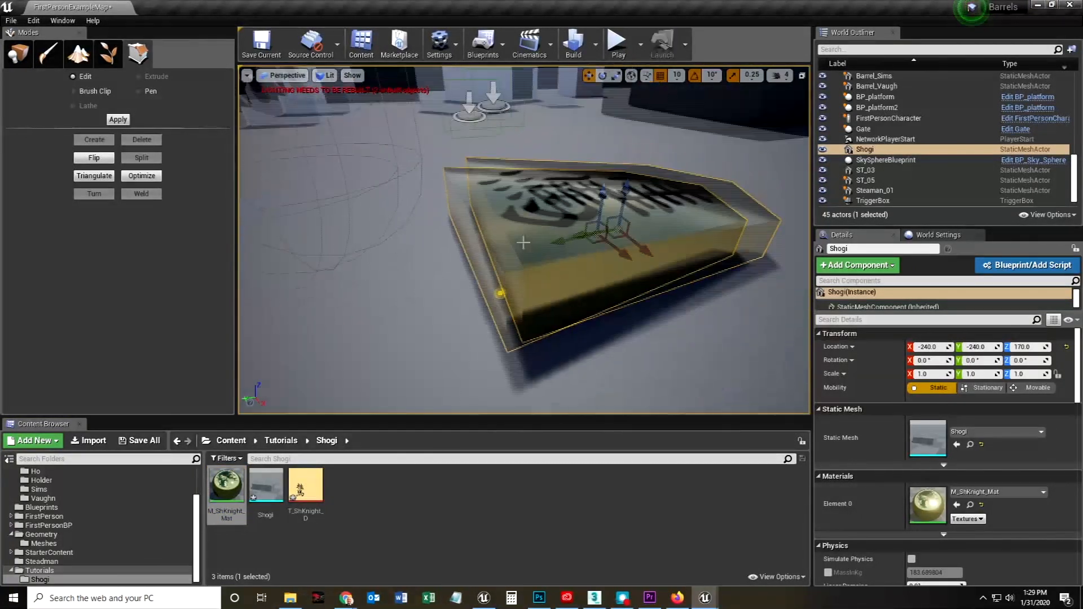
drag(519, 243, 524, 242)
Step: Reopen M_ShKnight_Mat, set the Roughness constant to 0.5, save the material and return to the level
double_click(226, 484)
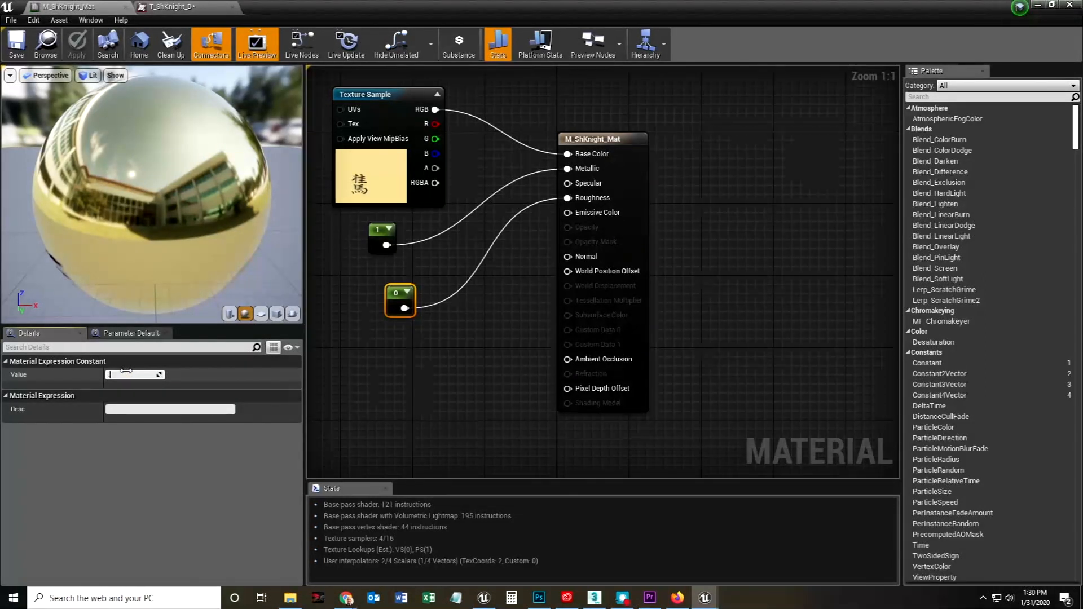
text(0.5)
key(Return)
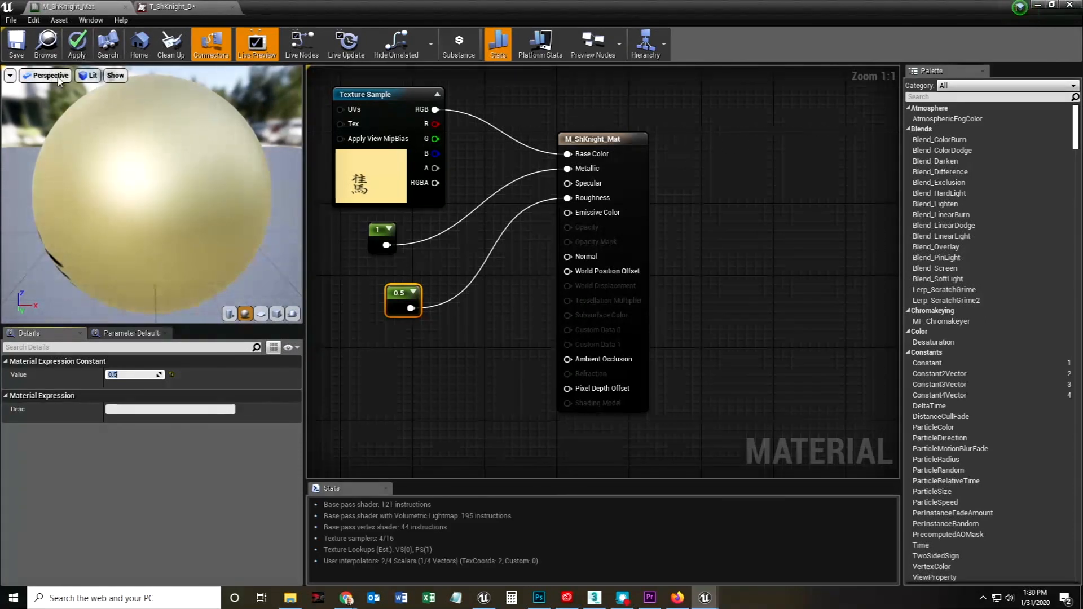
click(16, 48)
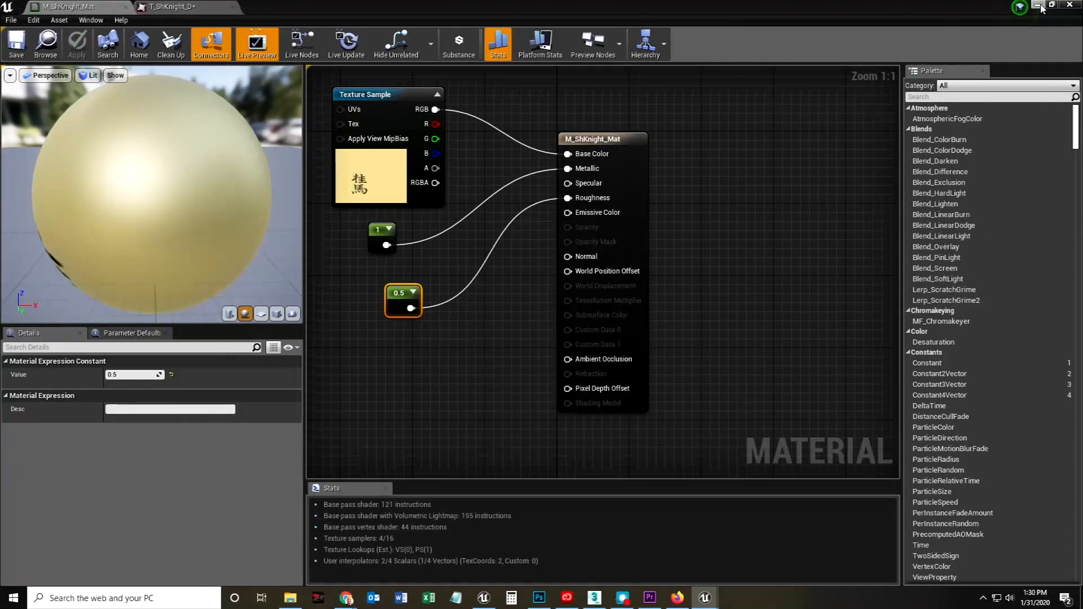
click(1038, 5)
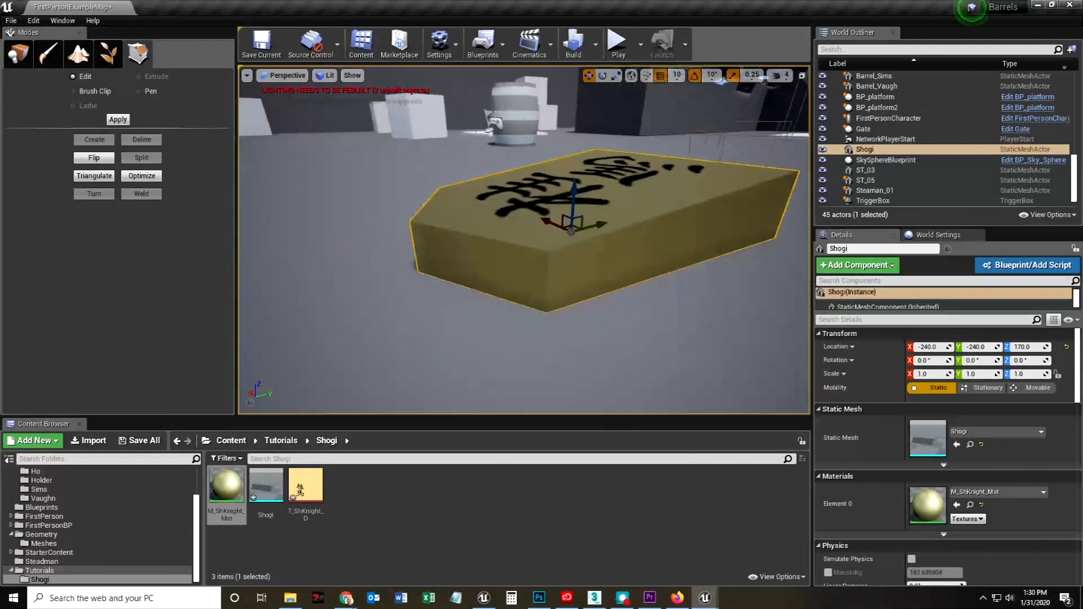